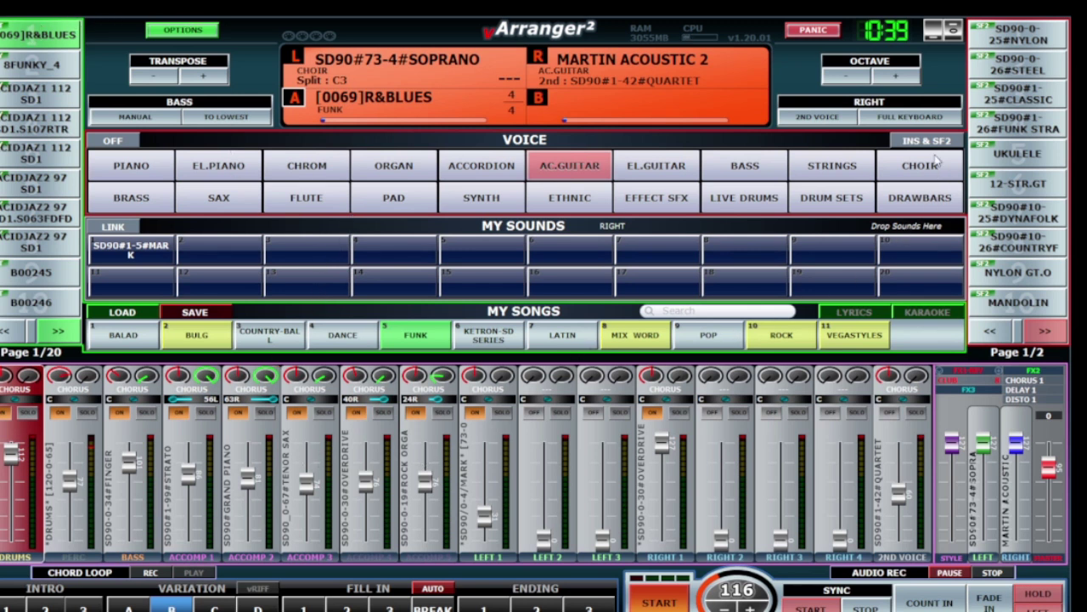
Switch to File Explorer and open the SAMPLES folder under vArrangerData\Sounds to look through its soundfont files
{"action": "left_click", "coordinate": [932, 32]}
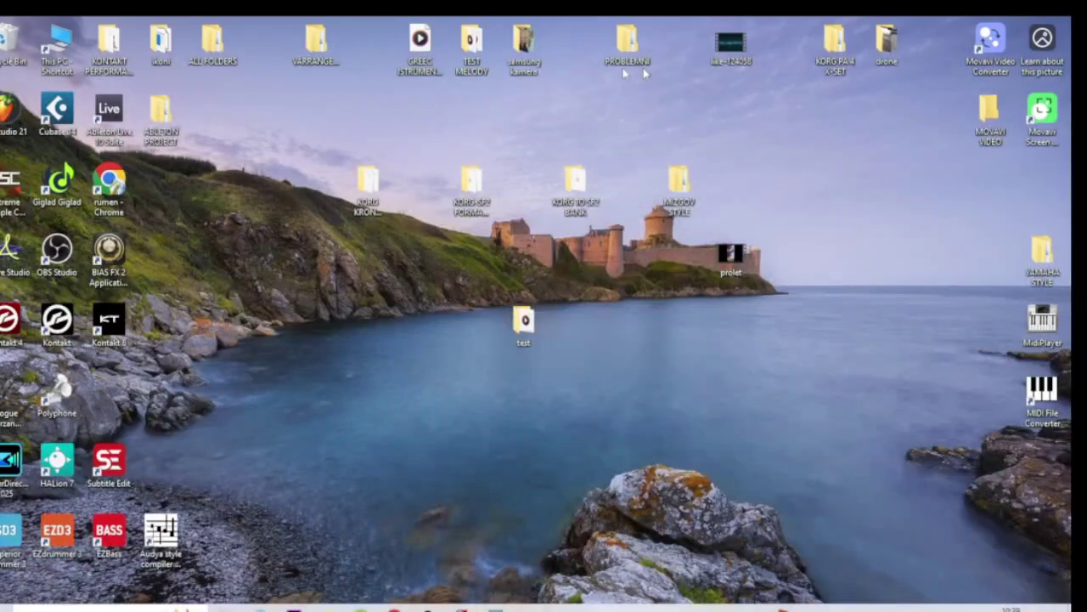
{"action": "left_click", "coordinate": [227, 607]}
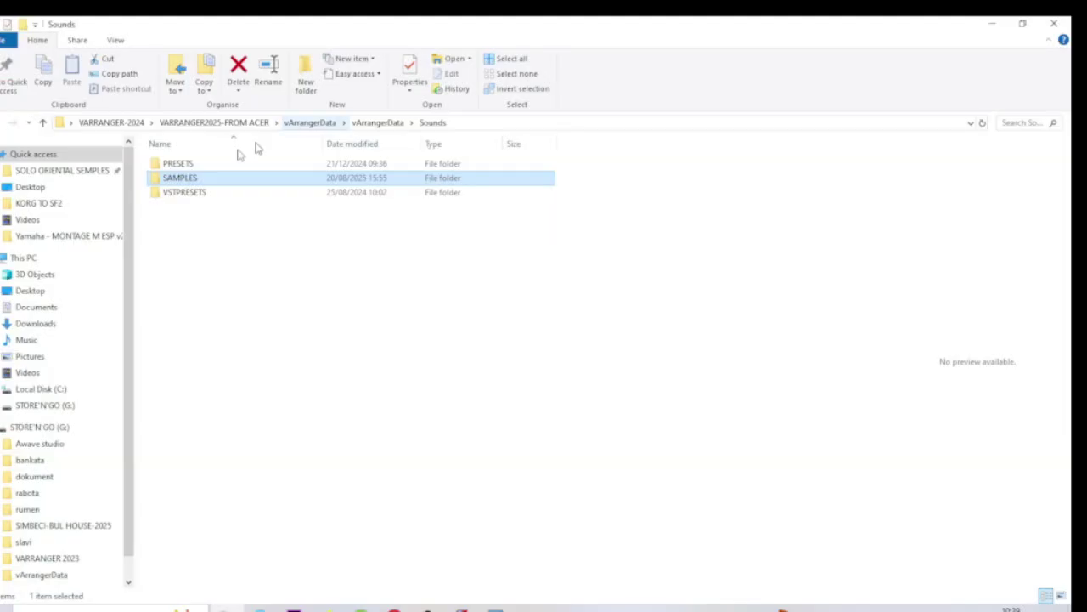
{"action": "left_click", "coordinate": [44, 125]}
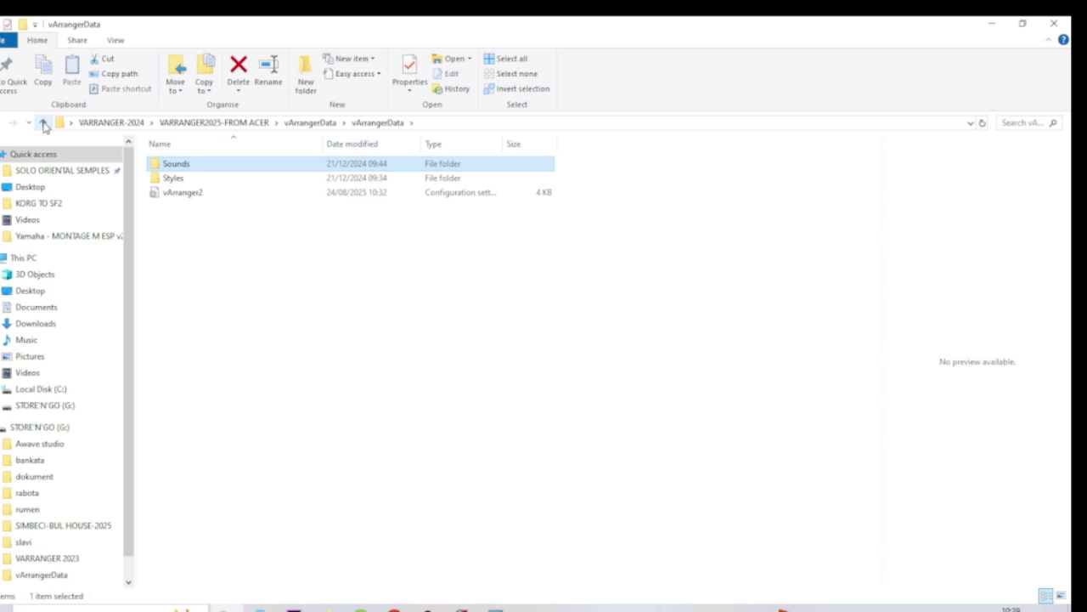
{"action": "left_click", "coordinate": [44, 124]}
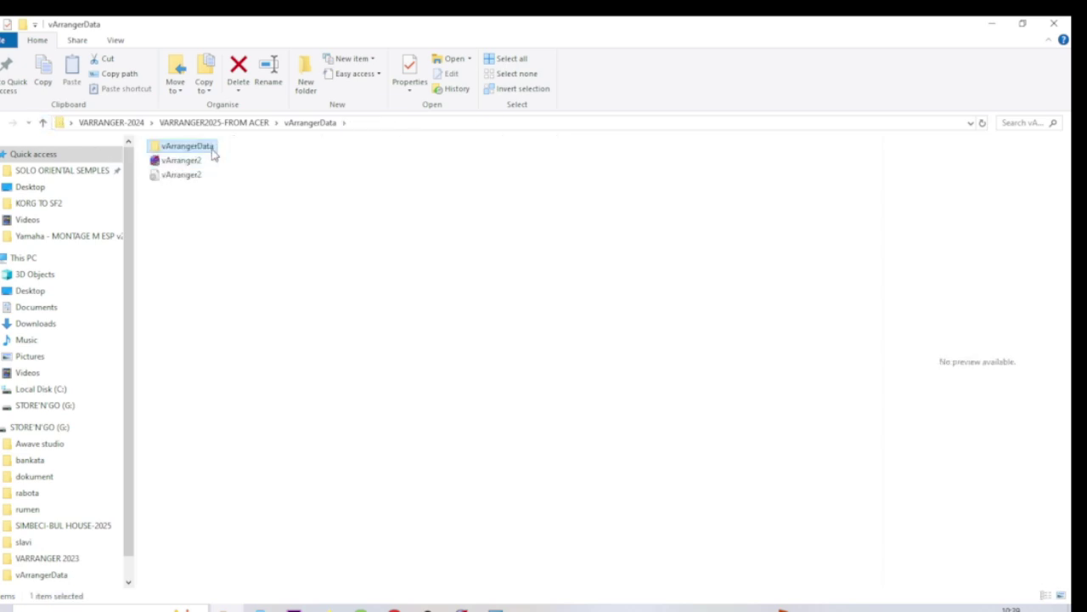
{"action": "double_click", "coordinate": [189, 146]}
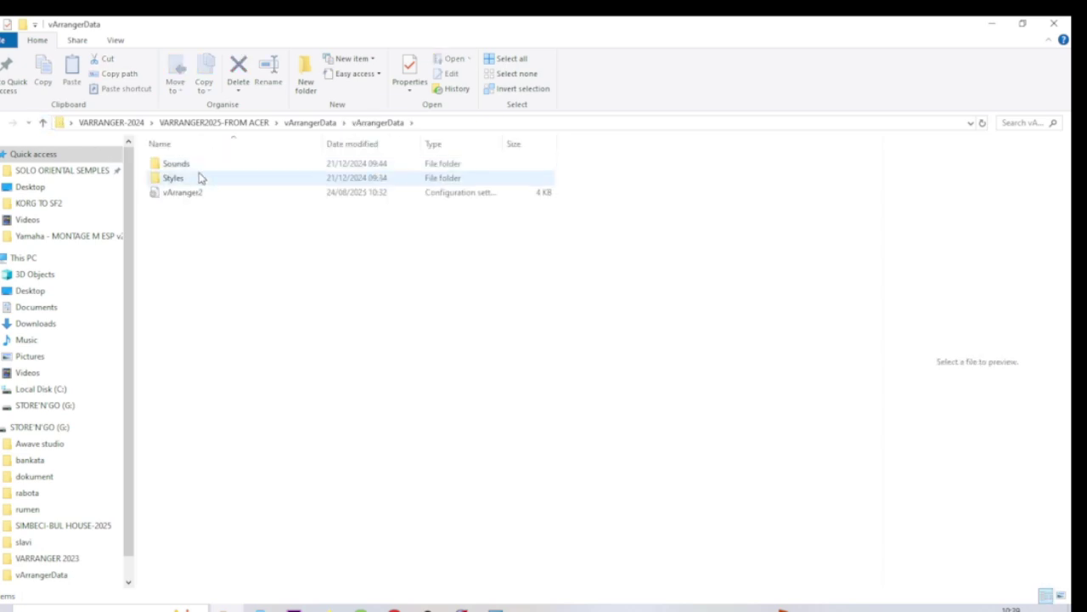
{"action": "double_click", "coordinate": [204, 170]}
{"action": "left_click", "coordinate": [204, 178]}
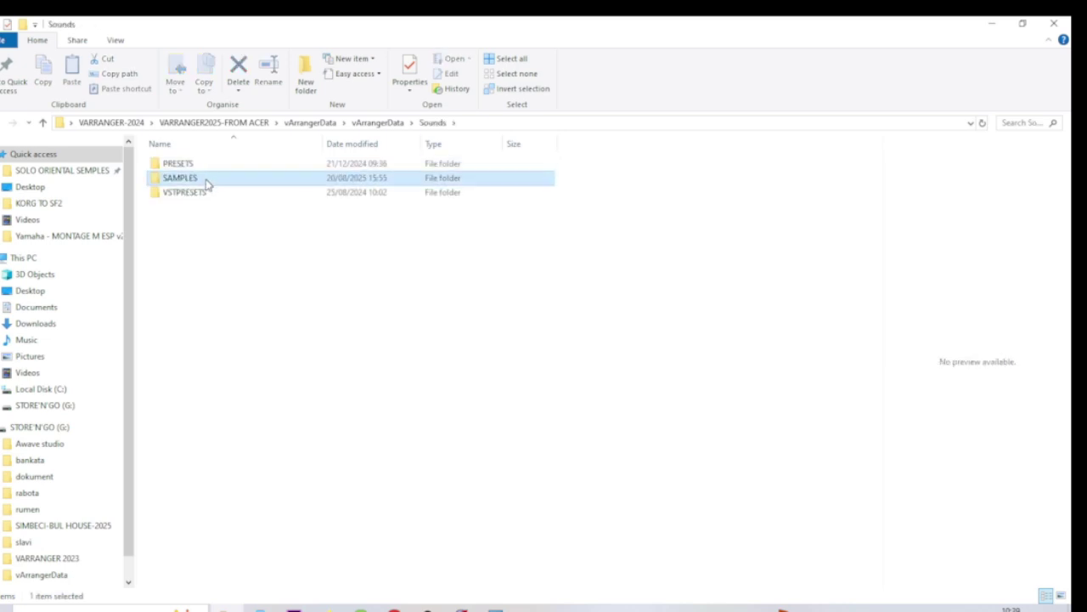
{"action": "double_click", "coordinate": [204, 178]}
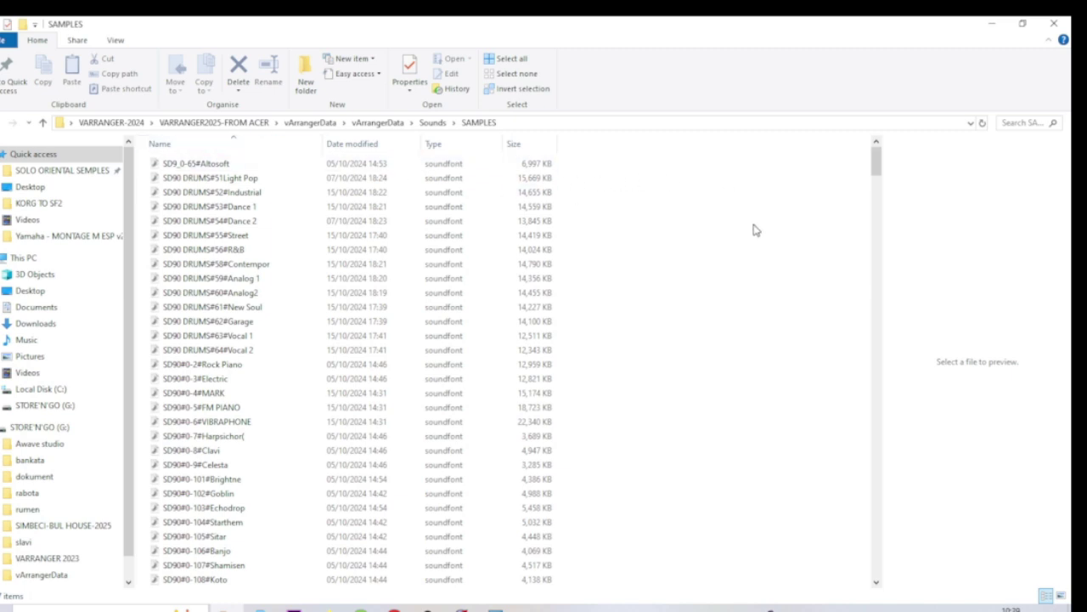
{"action": "scroll", "coordinate": [758, 210], "scroll_direction": "down", "scroll_amount": 20}
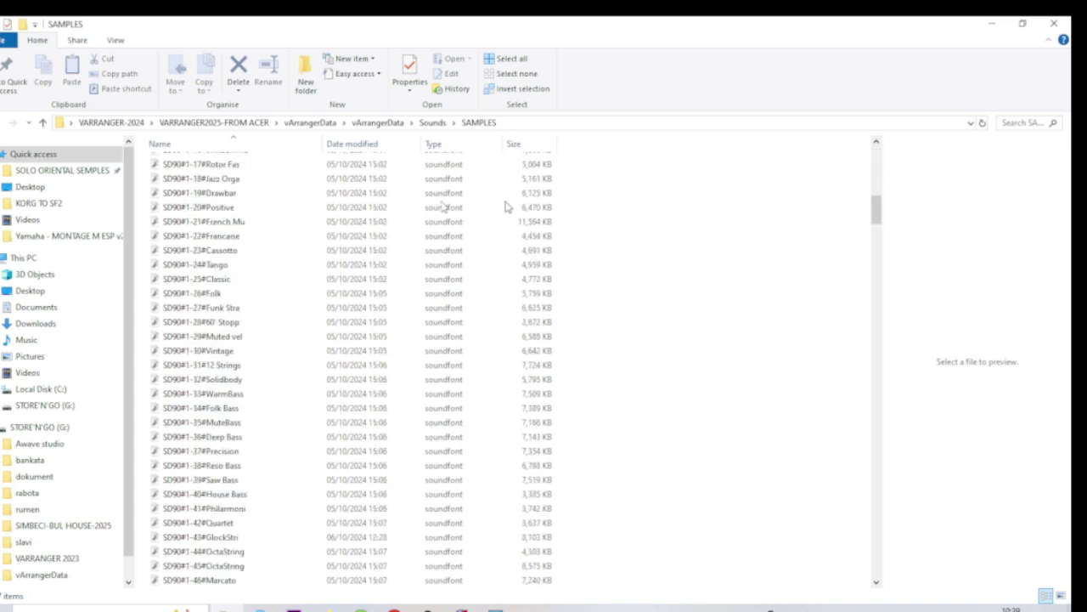
Return to the Sounds folder and inspect the SAMPLES folder's properties enlarged with the Magnifier
{"action": "left_click", "coordinate": [43, 122]}
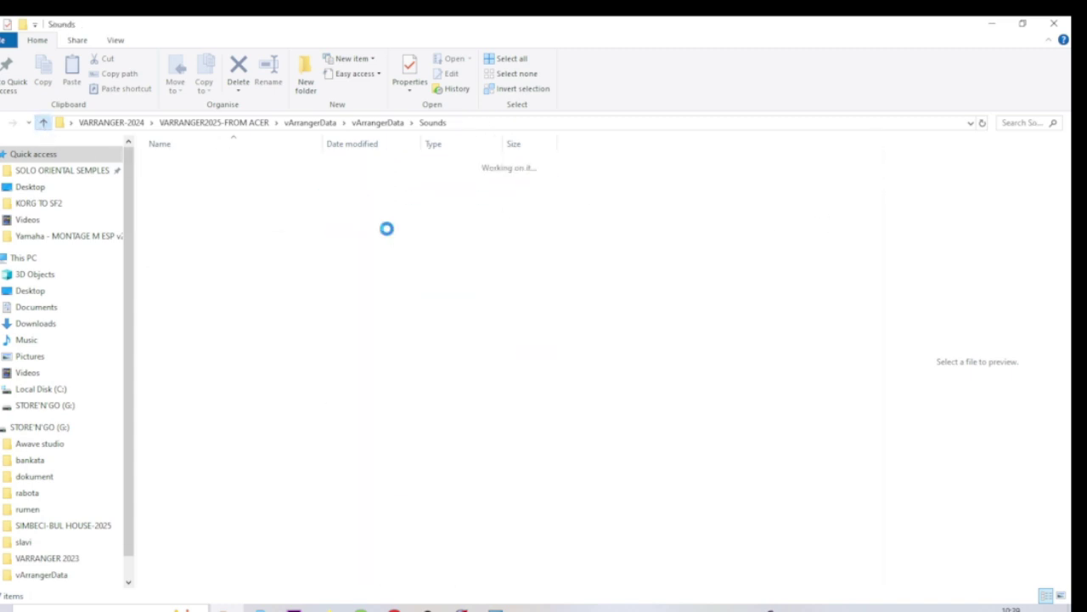
{"action": "double_click", "coordinate": [225, 177]}
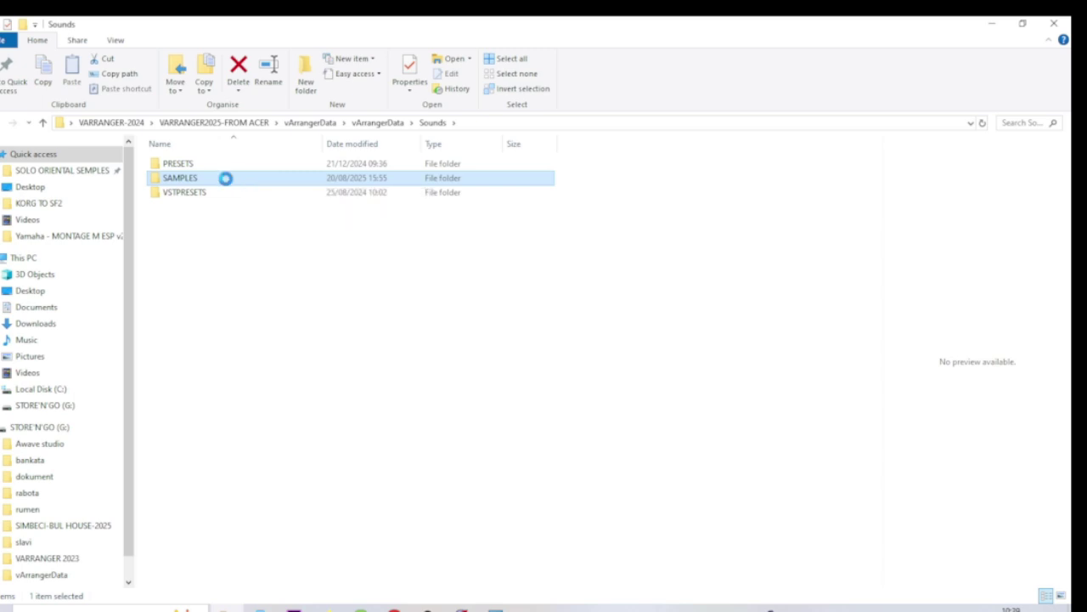
{"action": "right_click", "coordinate": [225, 178]}
{"action": "left_click", "coordinate": [260, 483]}
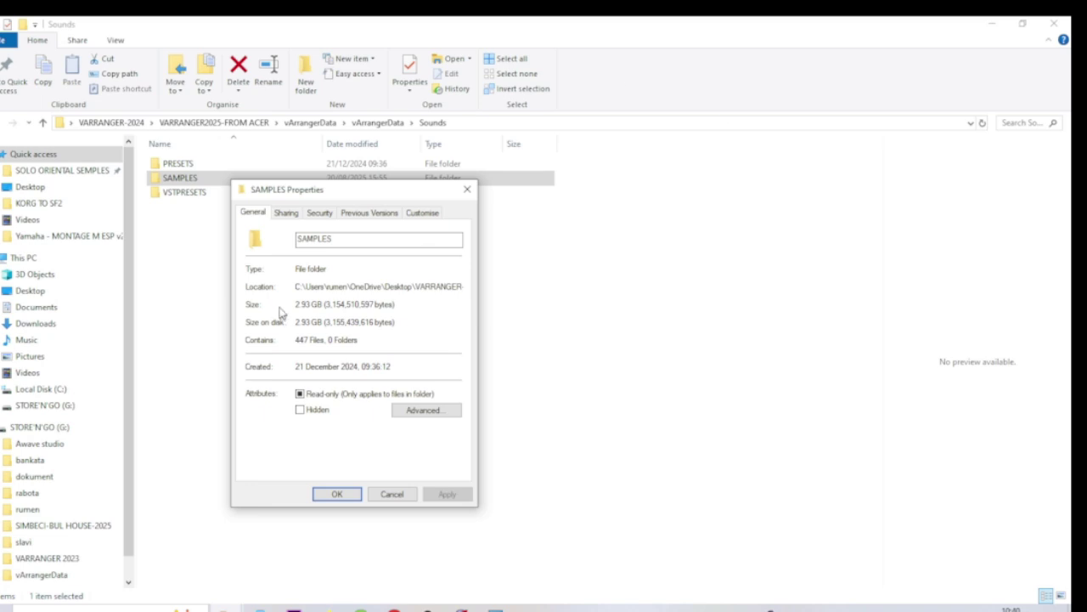
{"action": "left_click", "coordinate": [466, 606]}
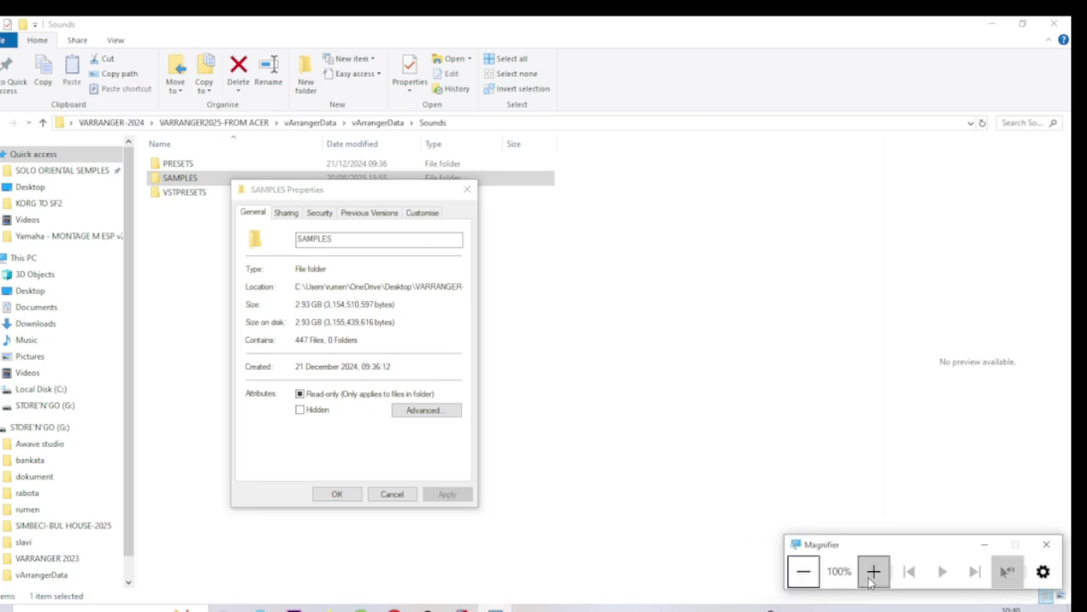
{"action": "left_click", "coordinate": [873, 571]}
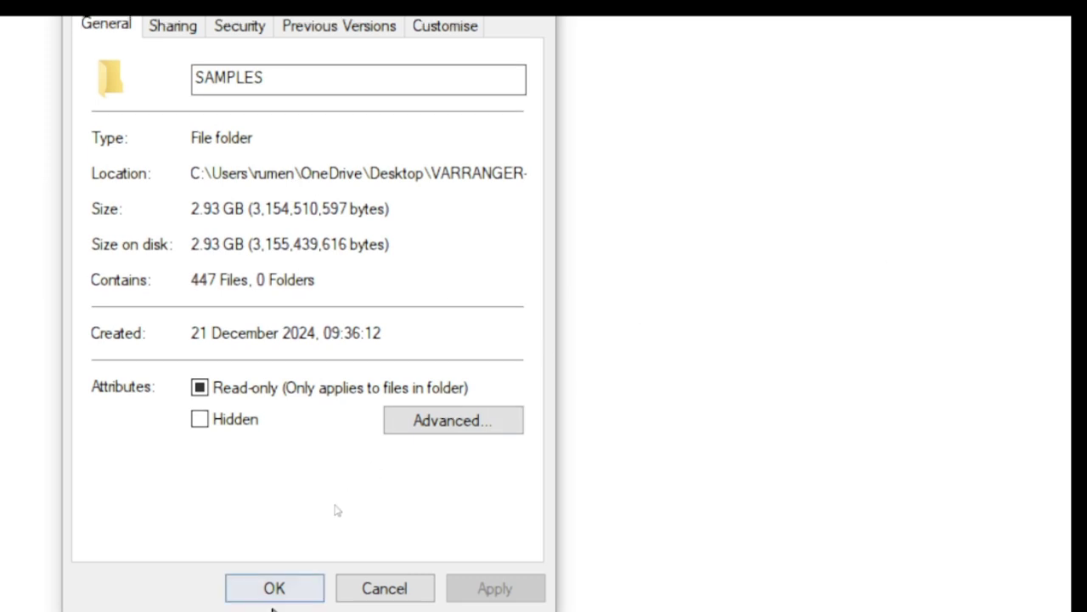
{"action": "left_click", "coordinate": [273, 583]}
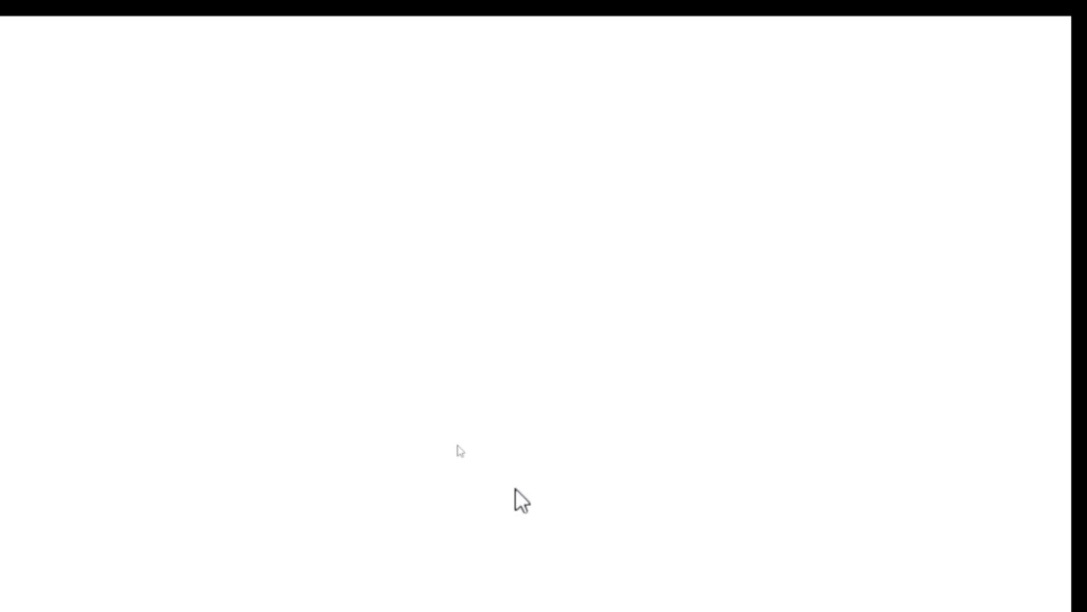
{"action": "key", "text": "super+minus"}
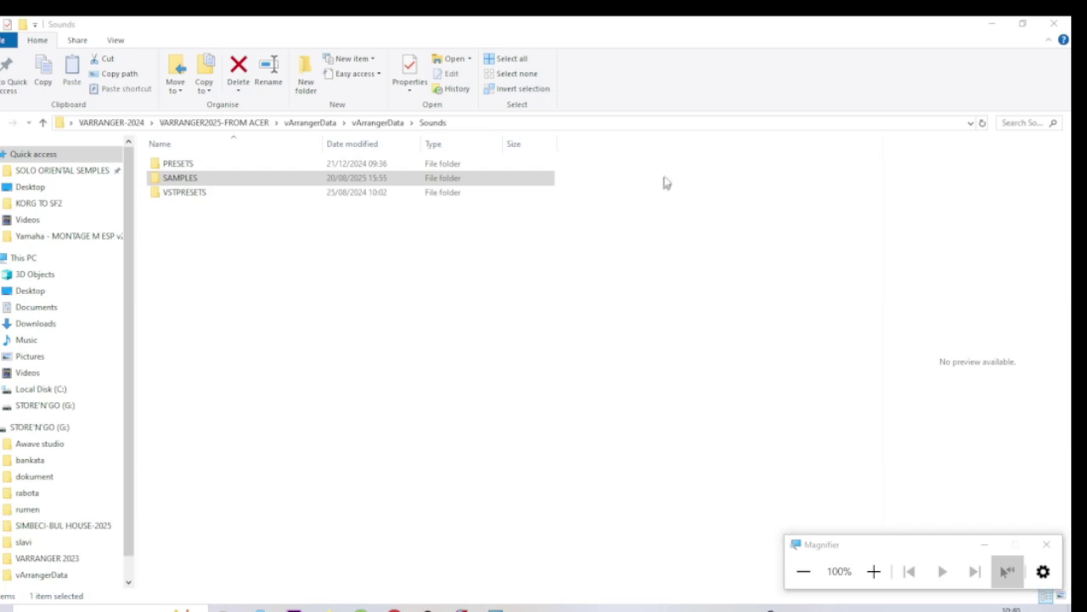
Minimize File Explorer to switch back to vArranger and close the Magnifier
{"action": "left_click", "coordinate": [991, 24]}
{"action": "double_click", "coordinate": [986, 47]}
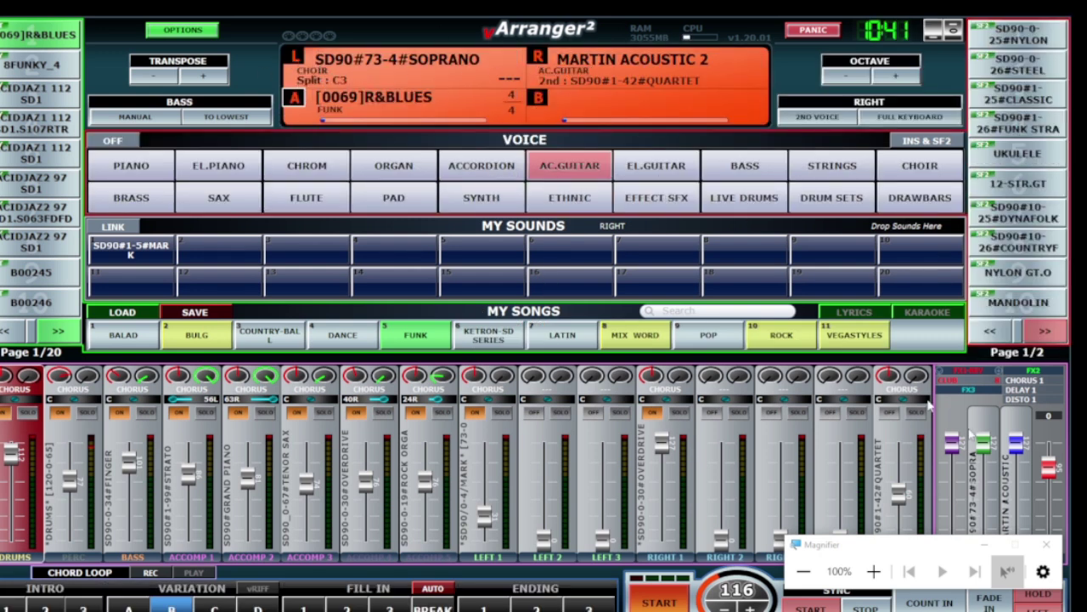
{"action": "key", "text": "super+Escape"}
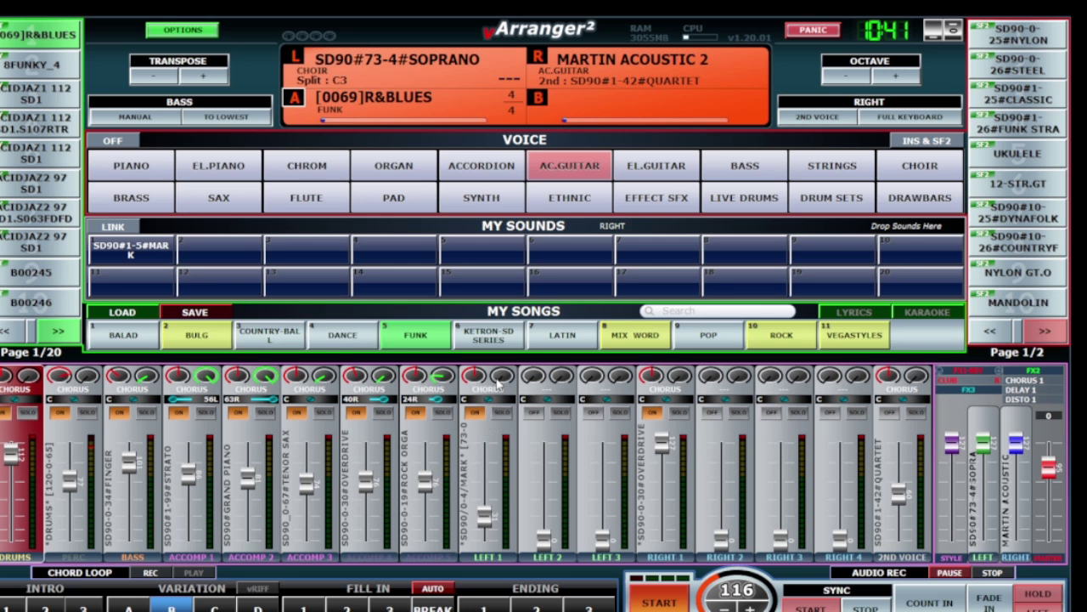
Load the 8FUNKY_4 style, audition it briefly and lower the master volume slightly
{"action": "left_click", "coordinate": [29, 61]}
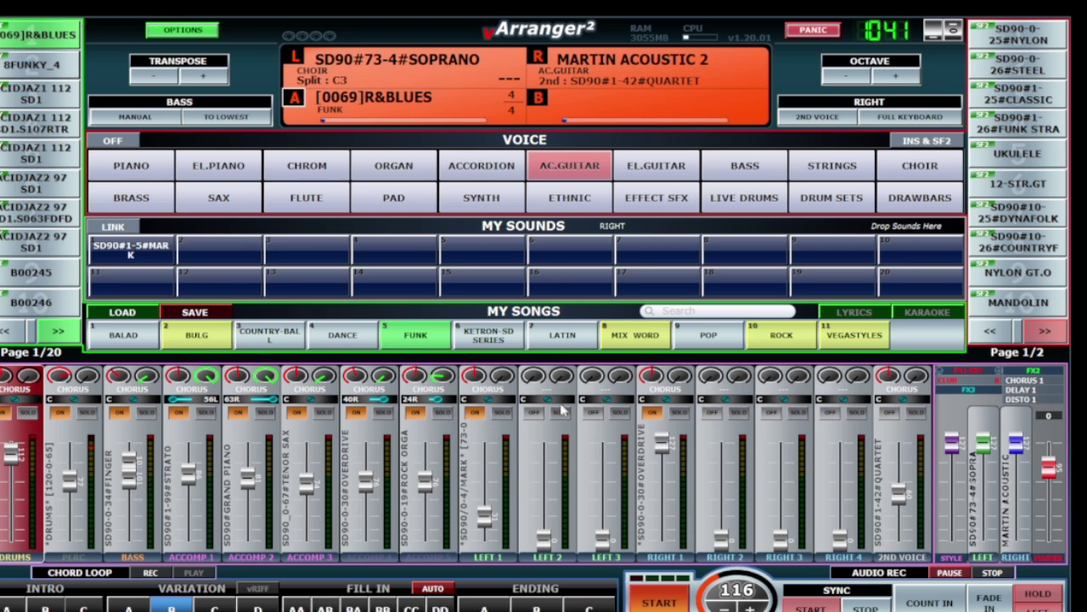
{"action": "left_click", "coordinate": [663, 601]}
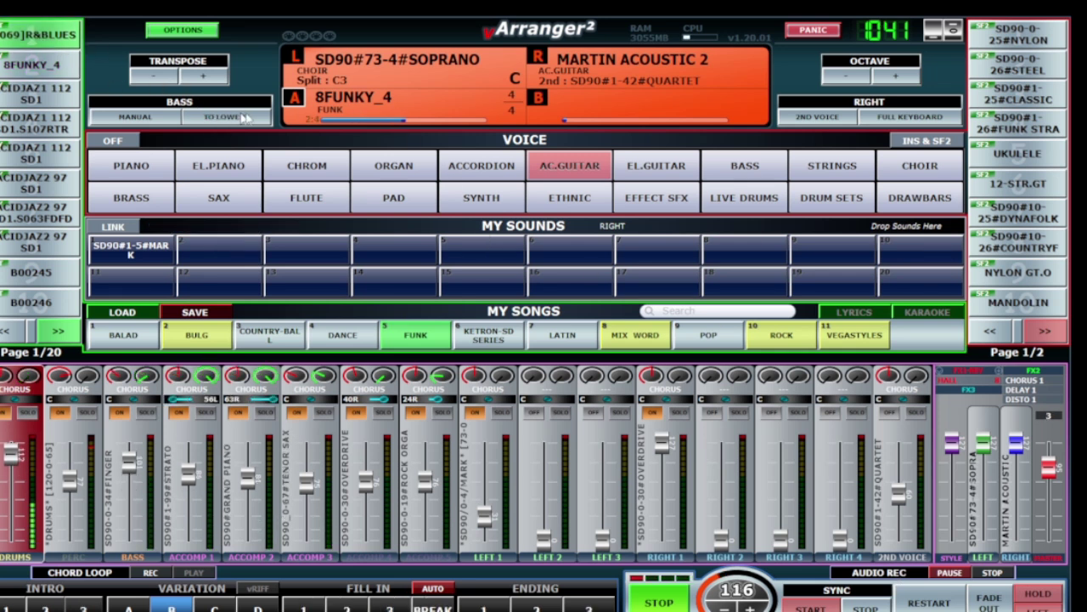
{"action": "left_click", "coordinate": [650, 603]}
{"action": "left_click_drag", "start_coordinate": [1055, 474], "coordinate": [1055, 480]}
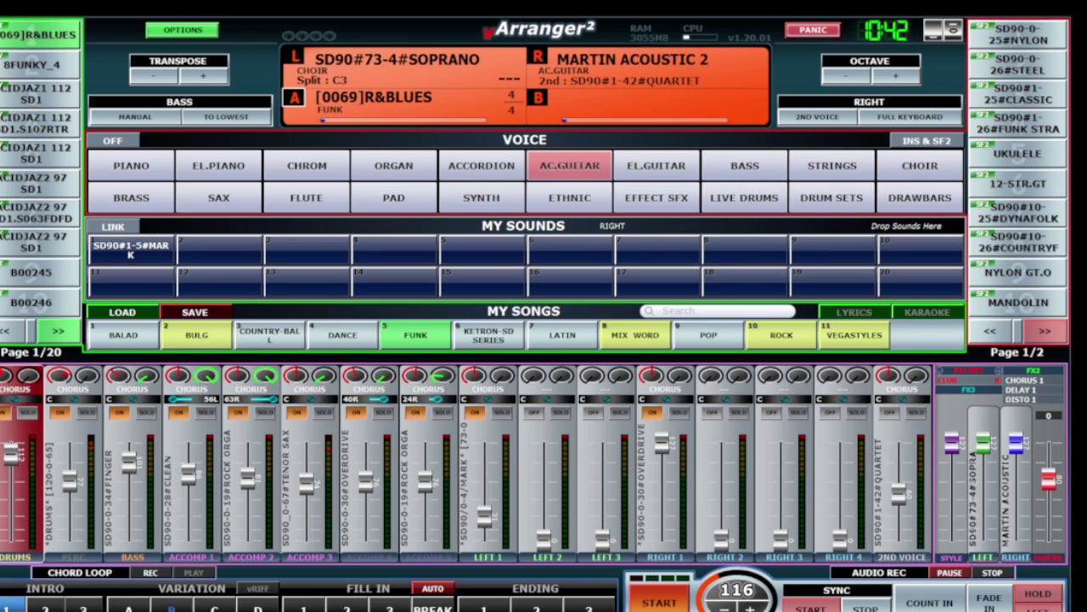
Open Sound Edit for the drums channel, reposition its window and start playing the R&BLUES style
{"action": "double_click", "coordinate": [14, 503]}
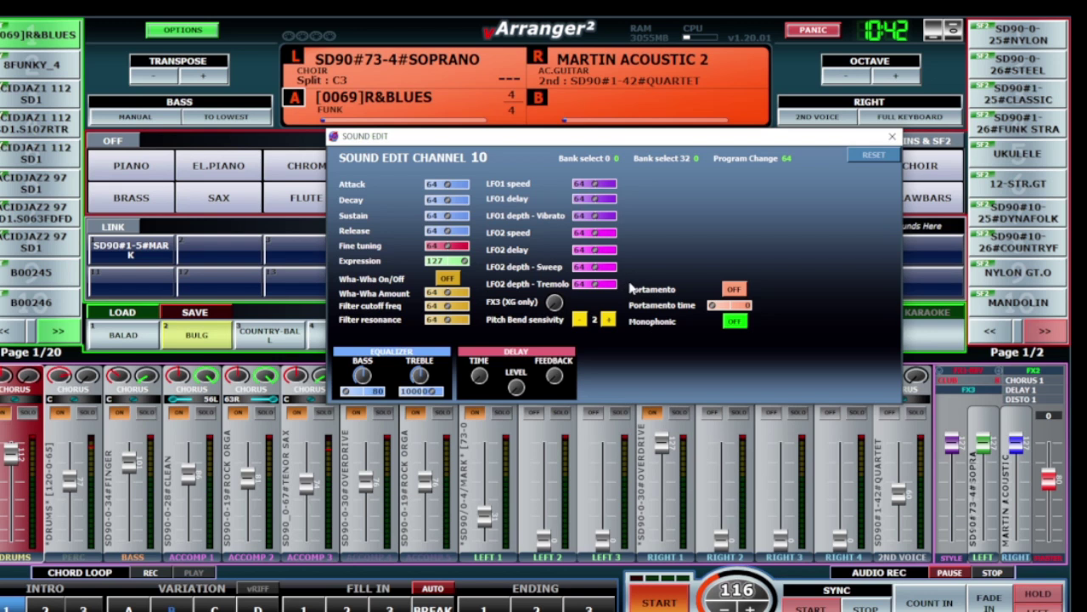
{"action": "left_click_drag", "start_coordinate": [668, 147], "coordinate": [636, 197]}
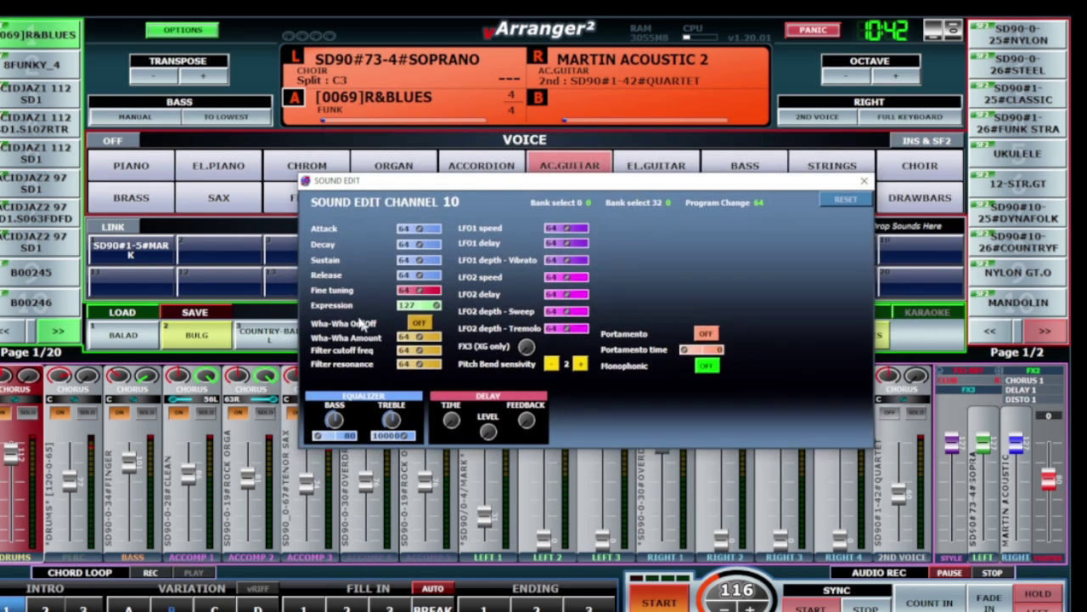
{"action": "left_click", "coordinate": [659, 603]}
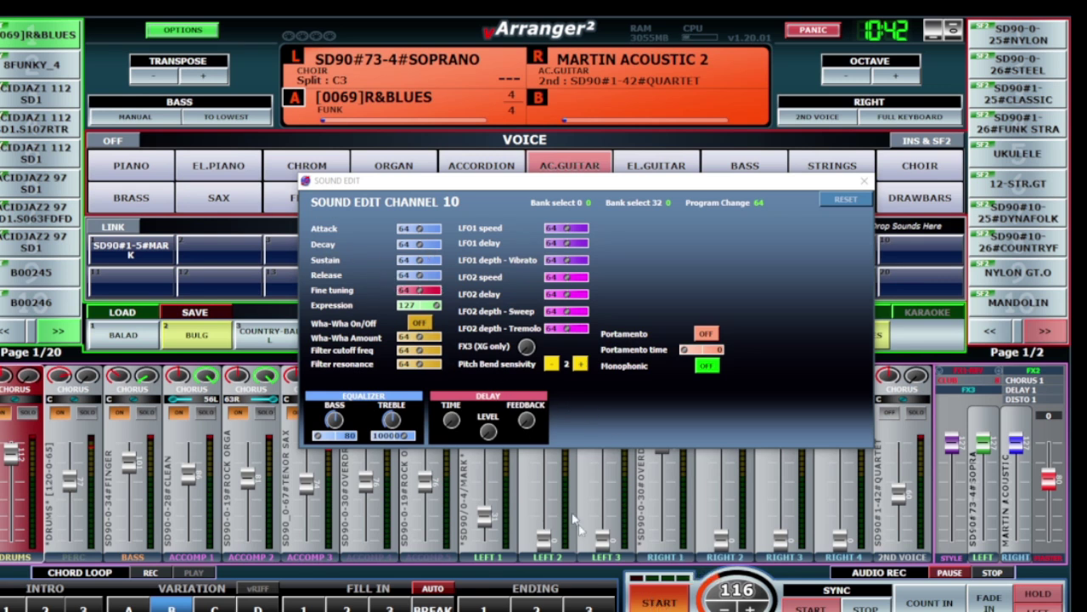
{"action": "left_click", "coordinate": [661, 601]}
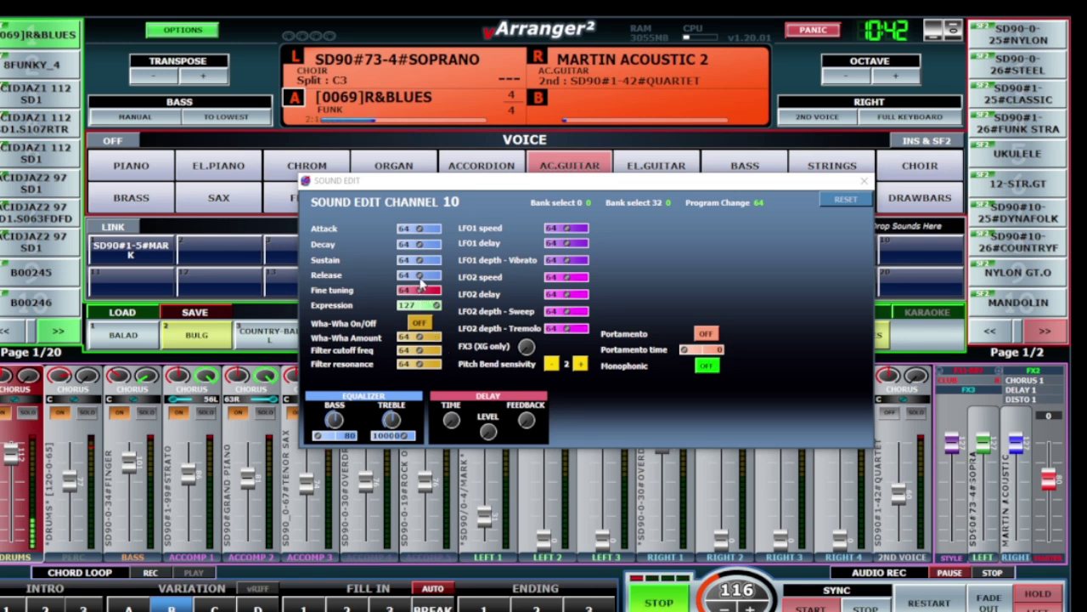
Set the drums channel's Release to 69 while the style plays, then stop playback and close Sound Edit
{"action": "scroll", "coordinate": [418, 275], "scroll_direction": "down", "scroll_amount": 2}
{"action": "scroll", "coordinate": [419, 276], "scroll_direction": "down", "scroll_amount": 10}
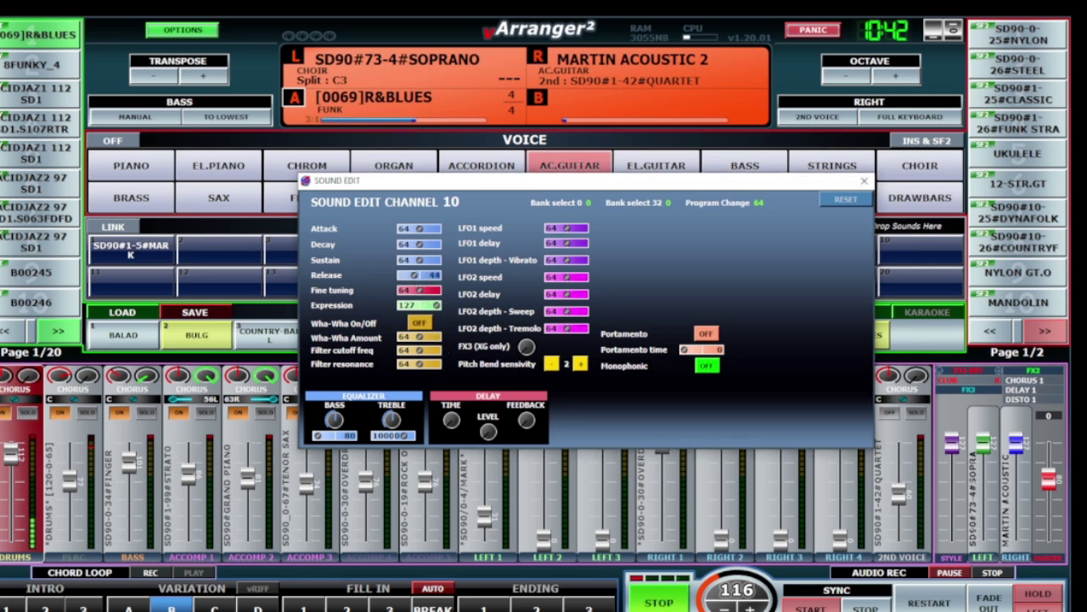
{"action": "scroll", "coordinate": [419, 275], "scroll_direction": "up", "scroll_amount": 7}
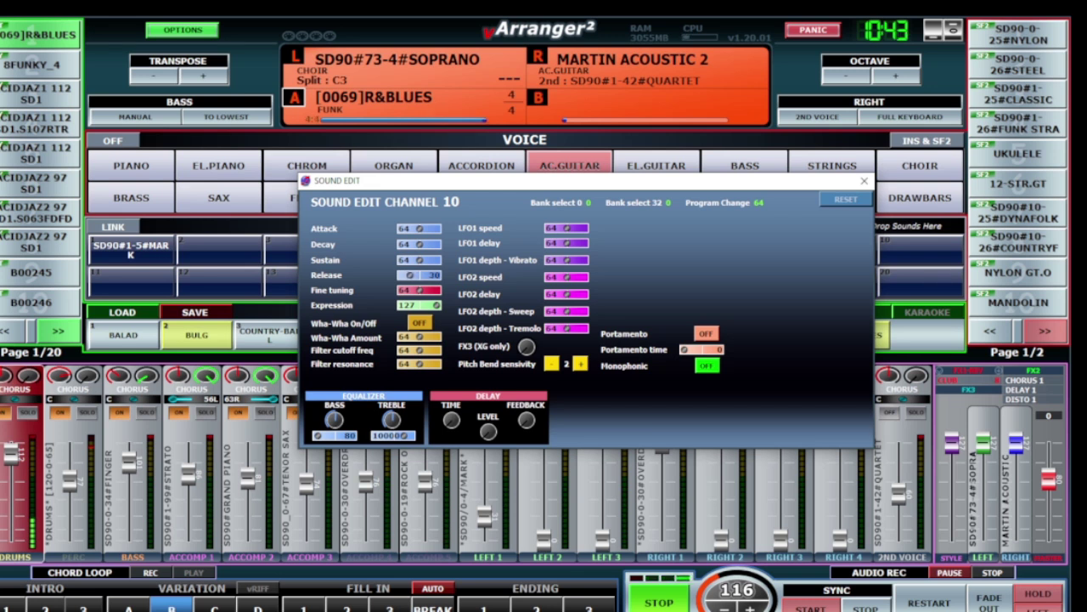
{"action": "scroll", "coordinate": [419, 276], "scroll_direction": "up", "scroll_amount": 20}
{"action": "scroll", "coordinate": [419, 275], "scroll_direction": "up", "scroll_amount": 20}
{"action": "scroll", "coordinate": [419, 275], "scroll_direction": "down", "scroll_amount": 12}
{"action": "scroll", "coordinate": [418, 275], "scroll_direction": "up", "scroll_amount": 2}
{"action": "left_click", "coordinate": [667, 600]}
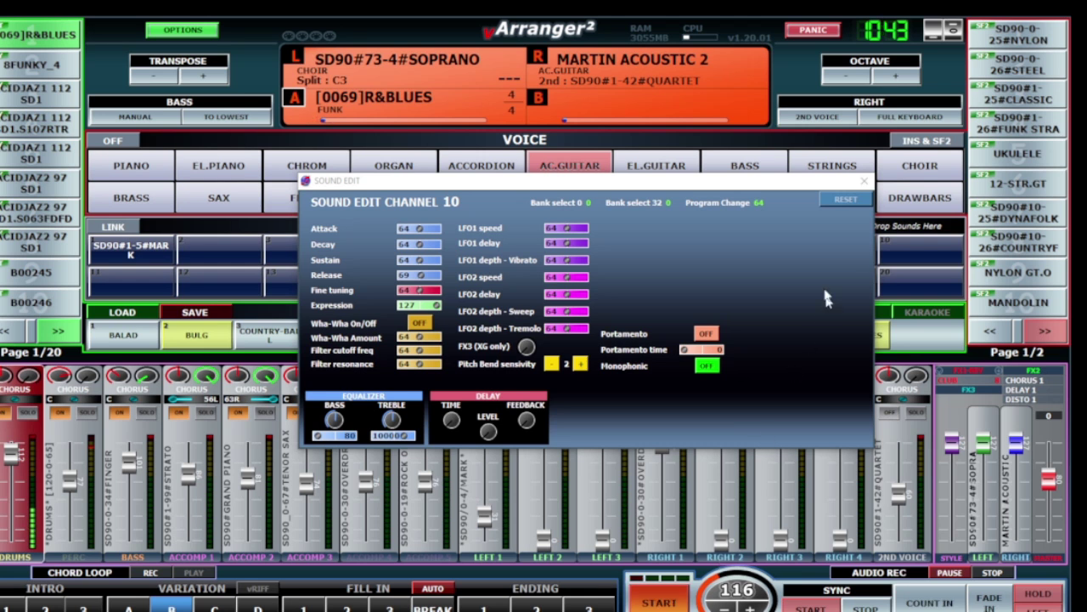
{"action": "left_click", "coordinate": [865, 182]}
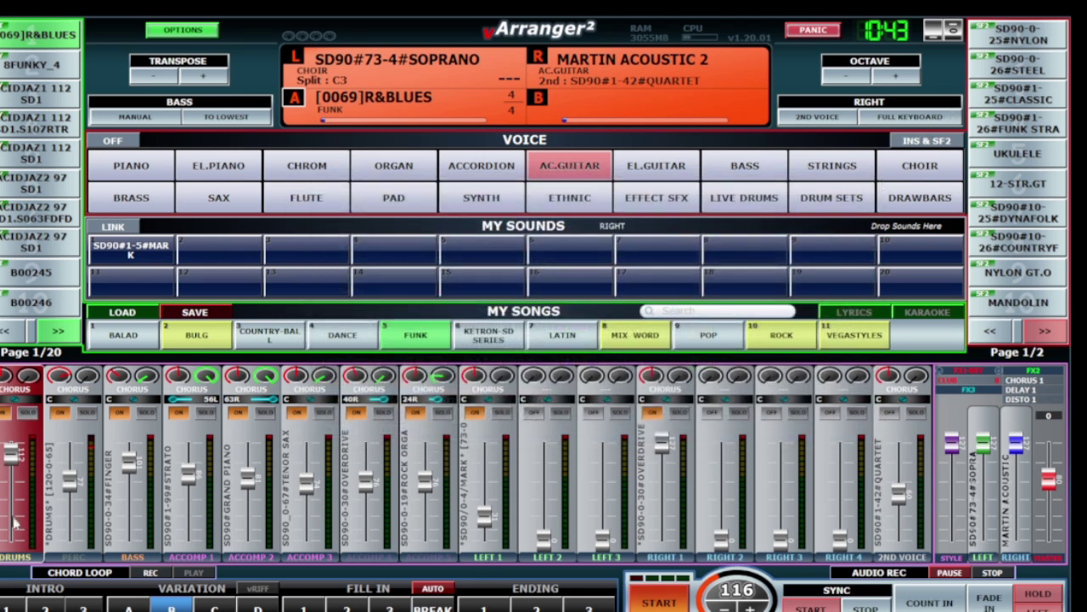
Look through the sound banks offered for the drums channel while auditioning the current kit with the R&BLUES style
{"action": "left_click", "coordinate": [931, 142]}
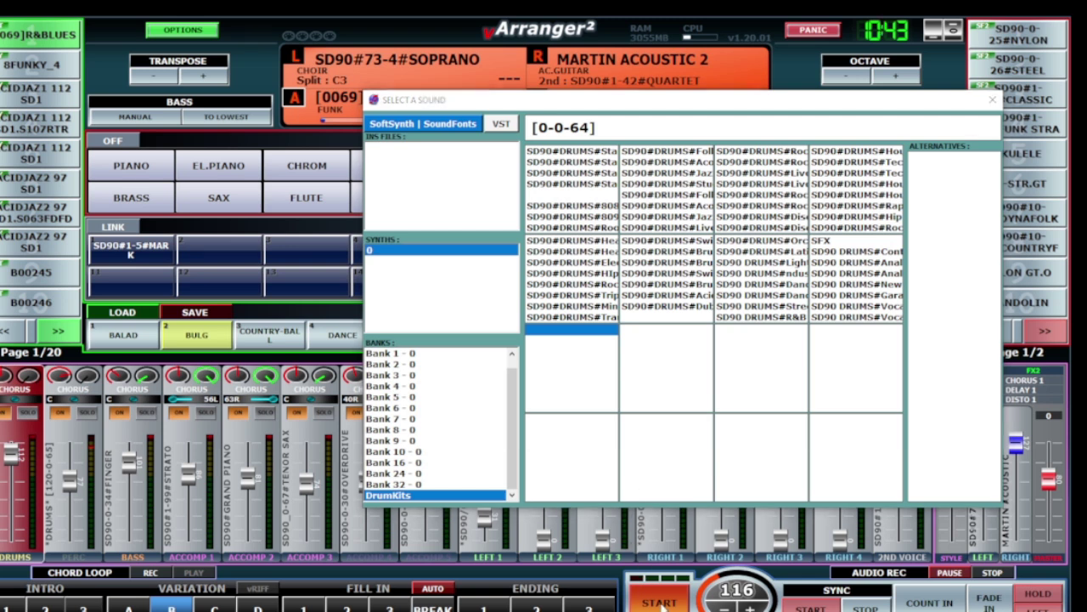
{"action": "left_click", "coordinate": [661, 603]}
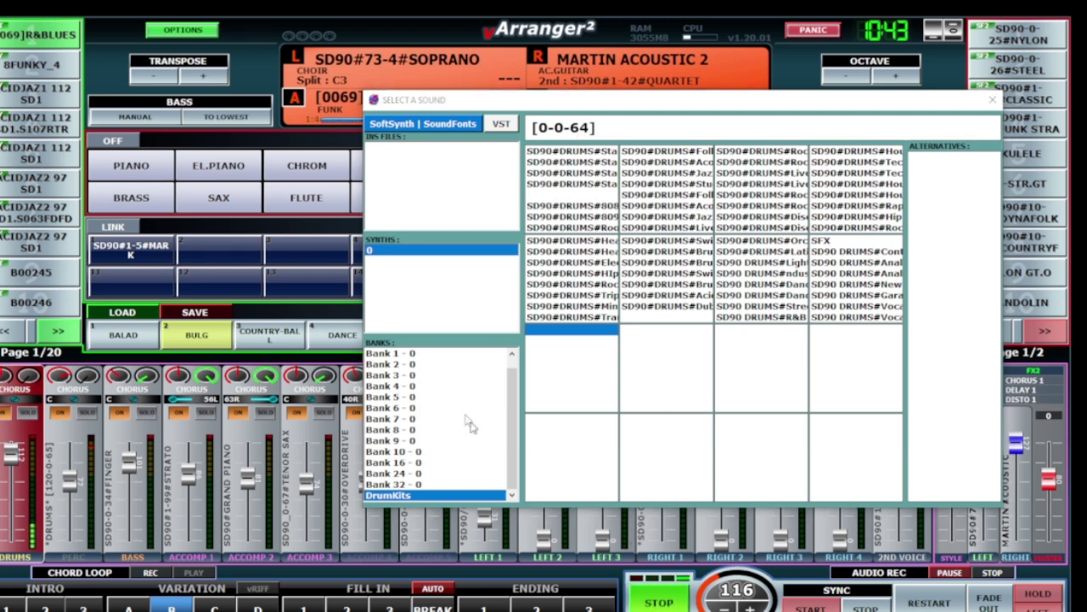
{"action": "scroll", "coordinate": [487, 437], "scroll_direction": "up", "scroll_amount": 1}
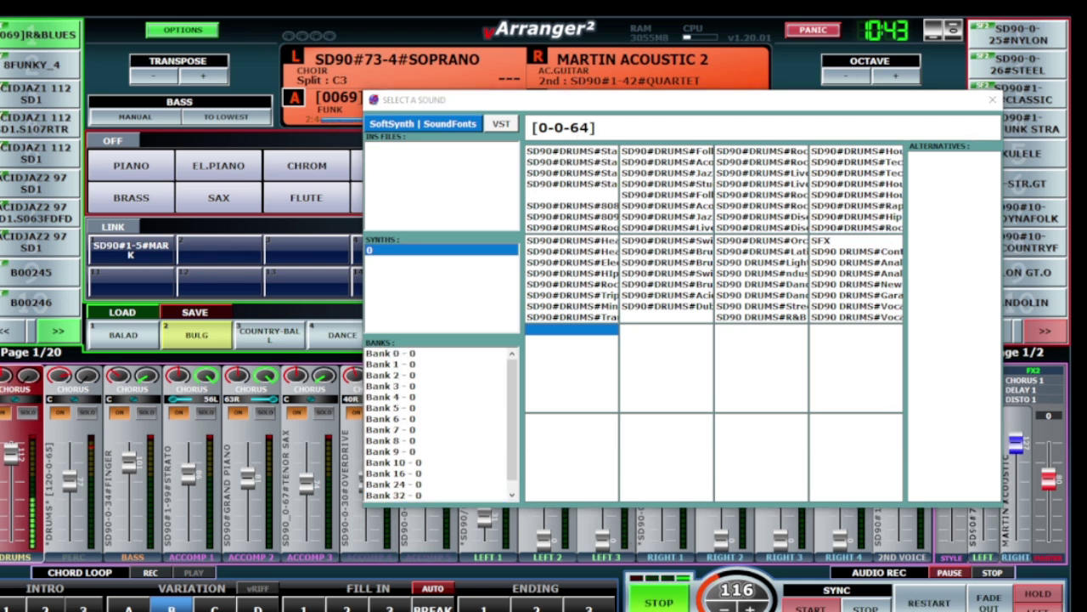
{"action": "left_click", "coordinate": [659, 602]}
{"action": "left_click", "coordinate": [993, 99]}
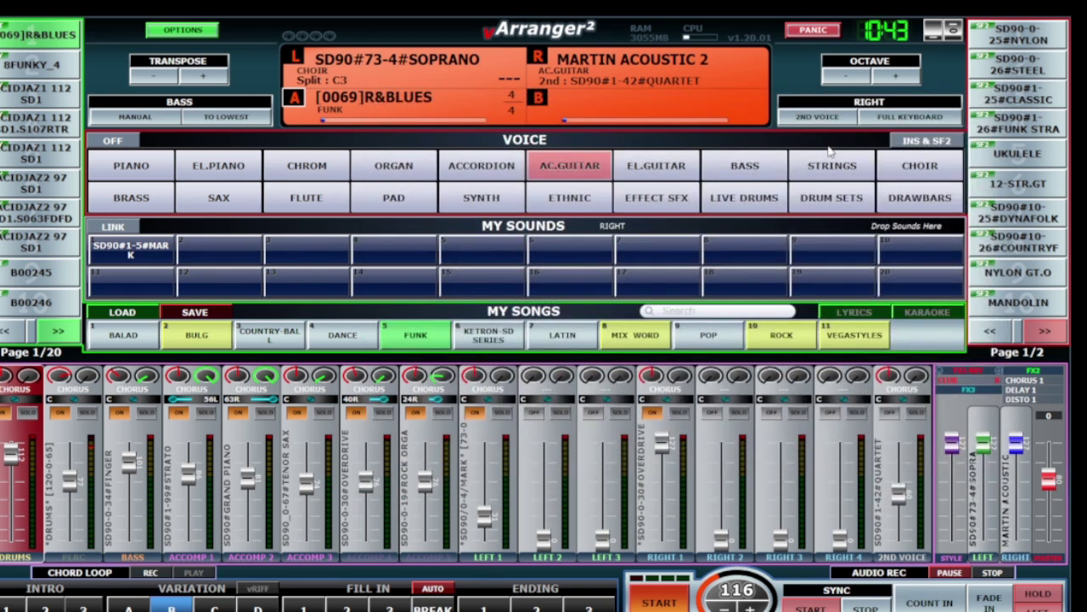
Assign the first SD90#DRUMS#Standard kit from DrumKits to the drums channel and start the style to hear it
{"action": "left_click", "coordinate": [949, 143]}
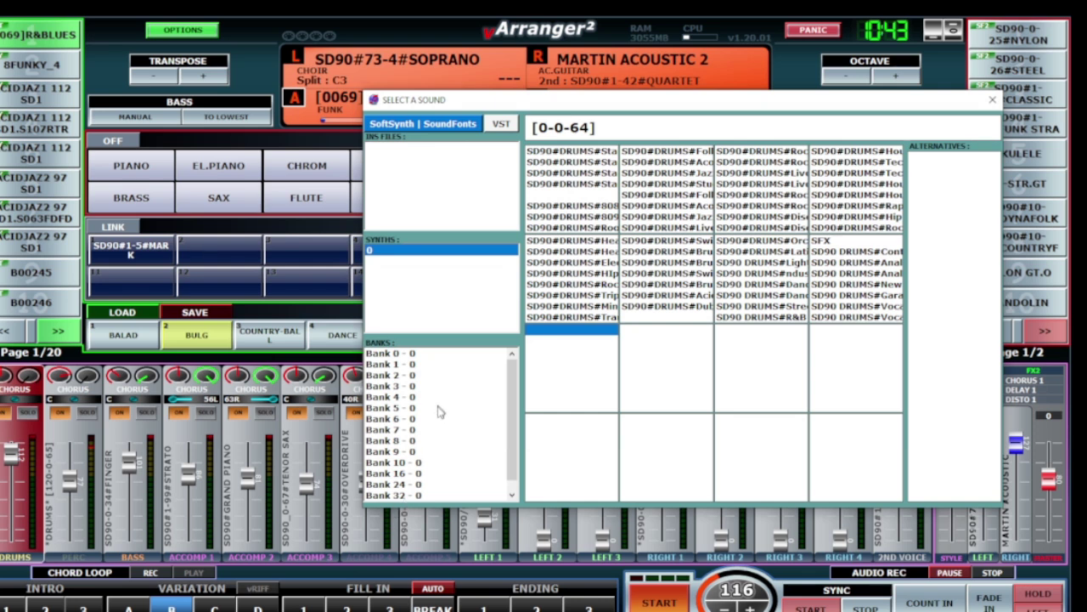
{"action": "scroll", "coordinate": [440, 412], "scroll_direction": "down", "scroll_amount": 1}
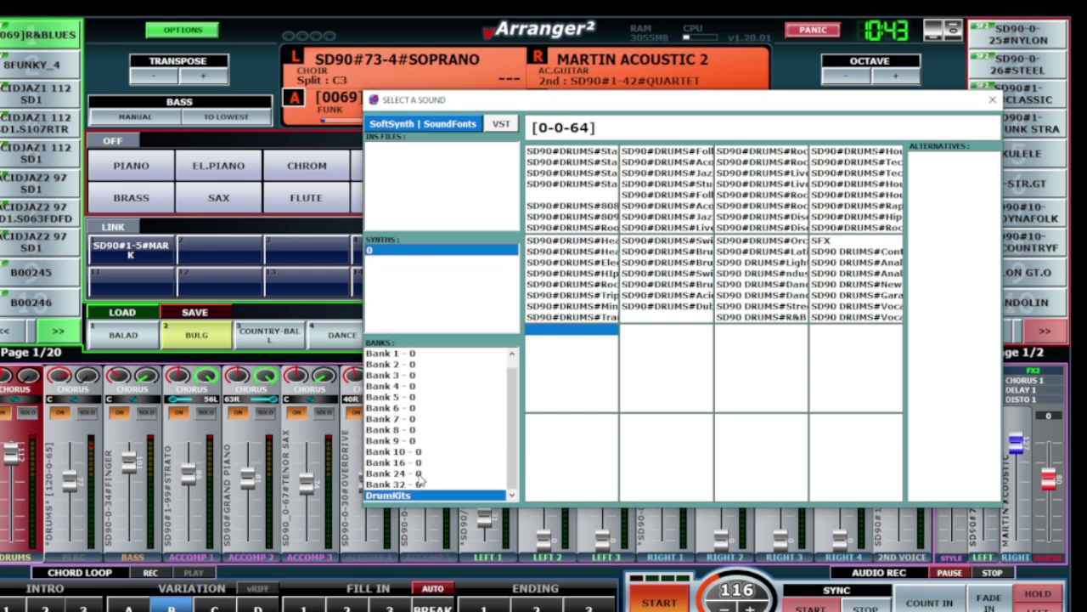
{"action": "left_click", "coordinate": [567, 150]}
{"action": "left_click", "coordinate": [659, 601]}
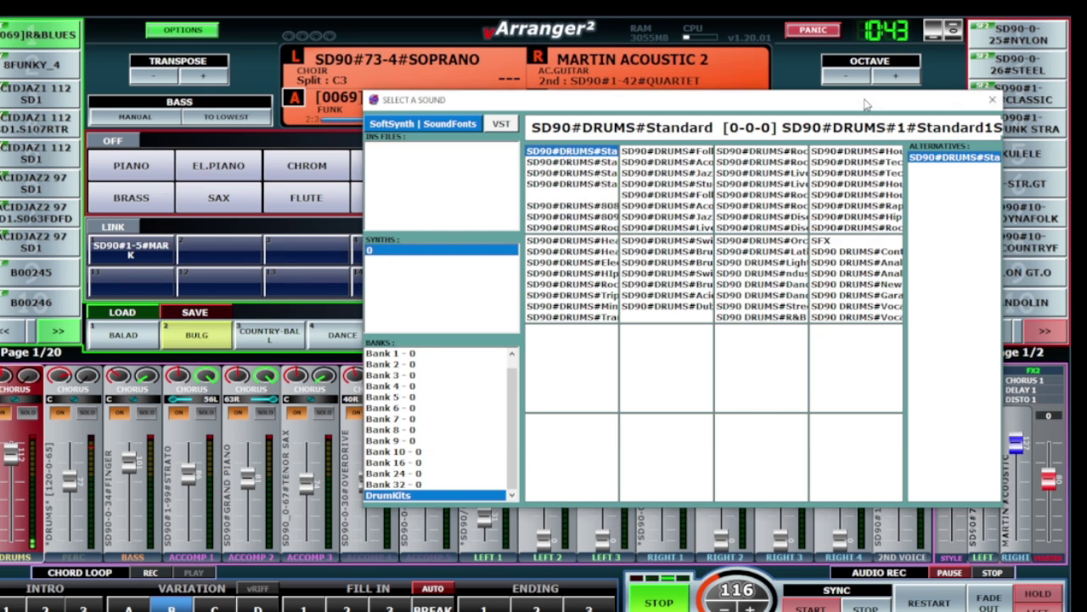
Move and widen the sound selection window, and audition the other three SD90#DRUMS#Standard kits on the drums channel
{"action": "left_click_drag", "start_coordinate": [865, 104], "coordinate": [685, 49]}
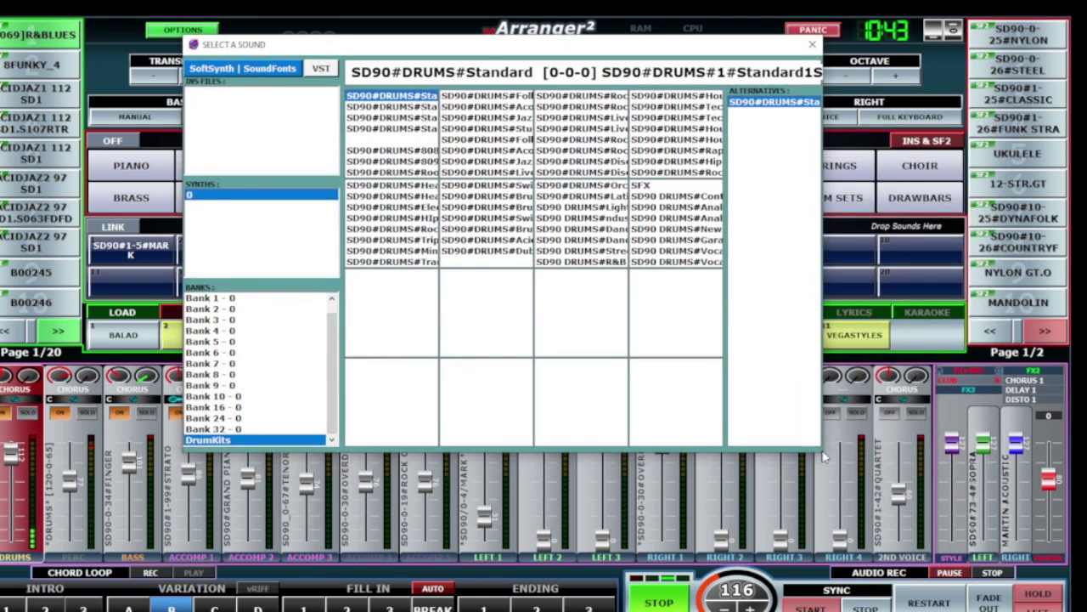
{"action": "left_click_drag", "start_coordinate": [822, 452], "coordinate": [974, 448]}
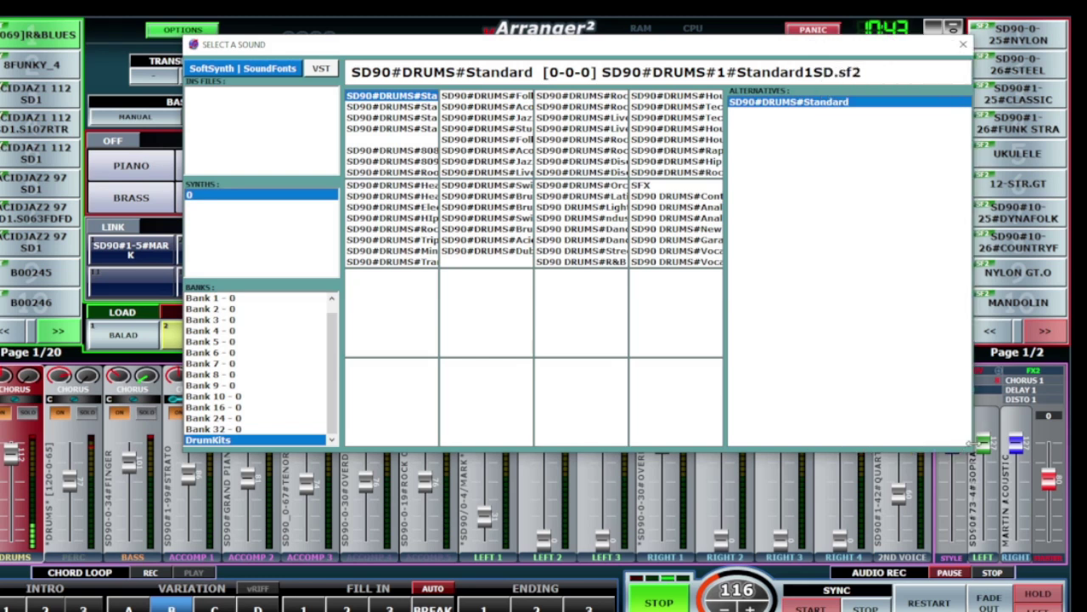
{"action": "left_click", "coordinate": [412, 107]}
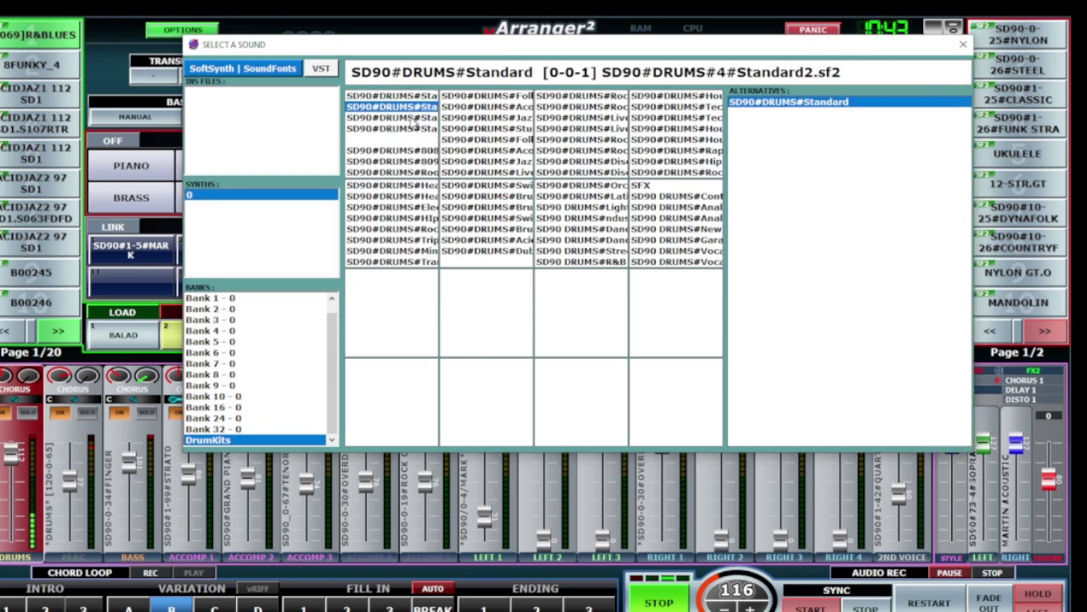
{"action": "left_click", "coordinate": [414, 119]}
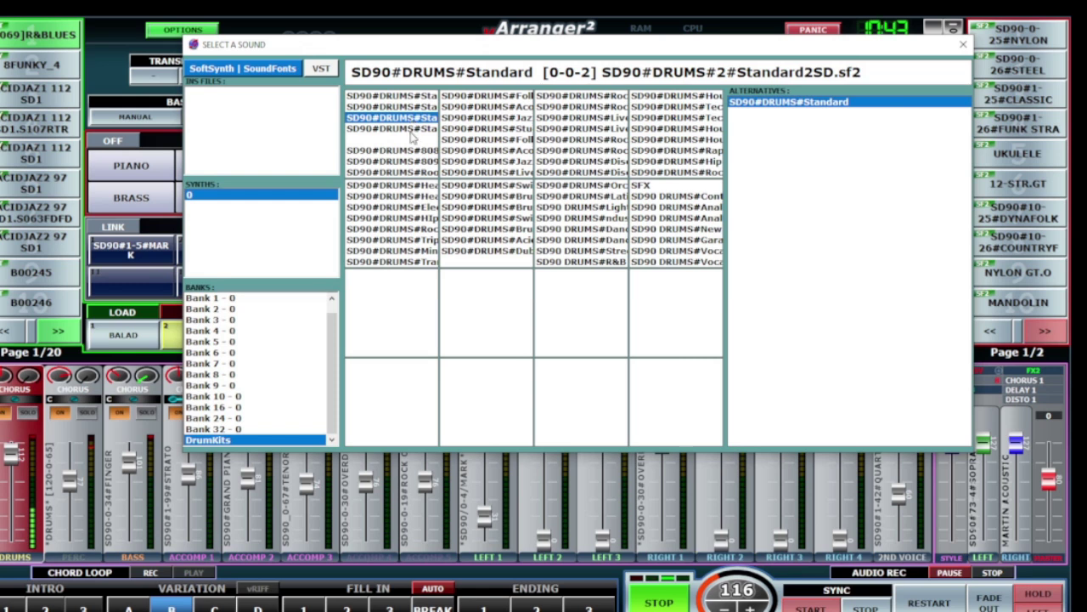
{"action": "left_click", "coordinate": [413, 130]}
Audition the second group of SD90 drum kits in order, from Folk (SD) through Acoustic, Jazz and Studio to Live Kit1
{"action": "left_click", "coordinate": [488, 96]}
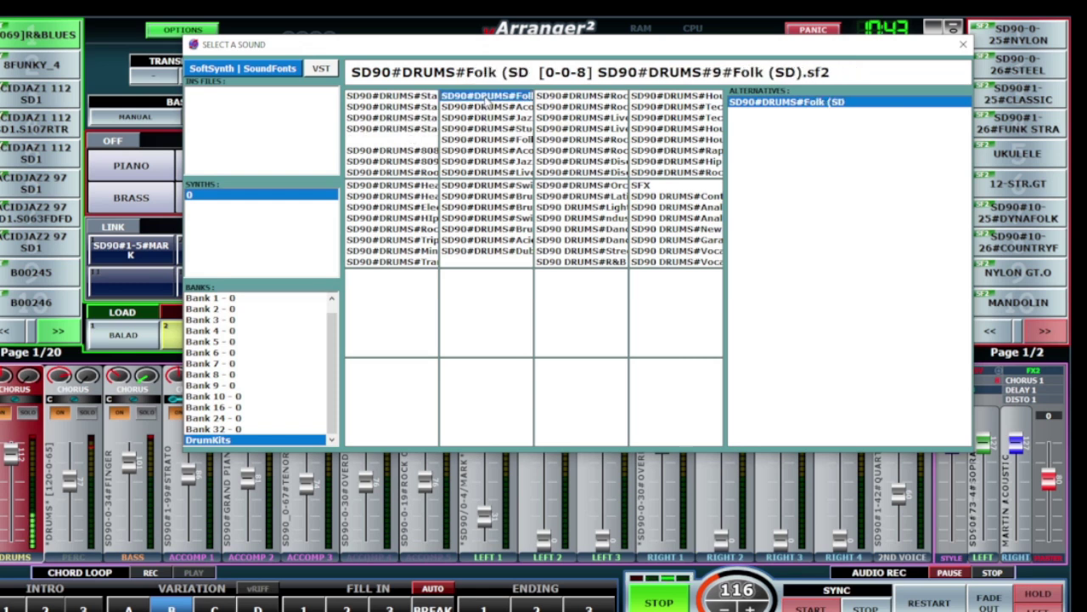
{"action": "left_click", "coordinate": [497, 107]}
{"action": "left_click", "coordinate": [501, 118]}
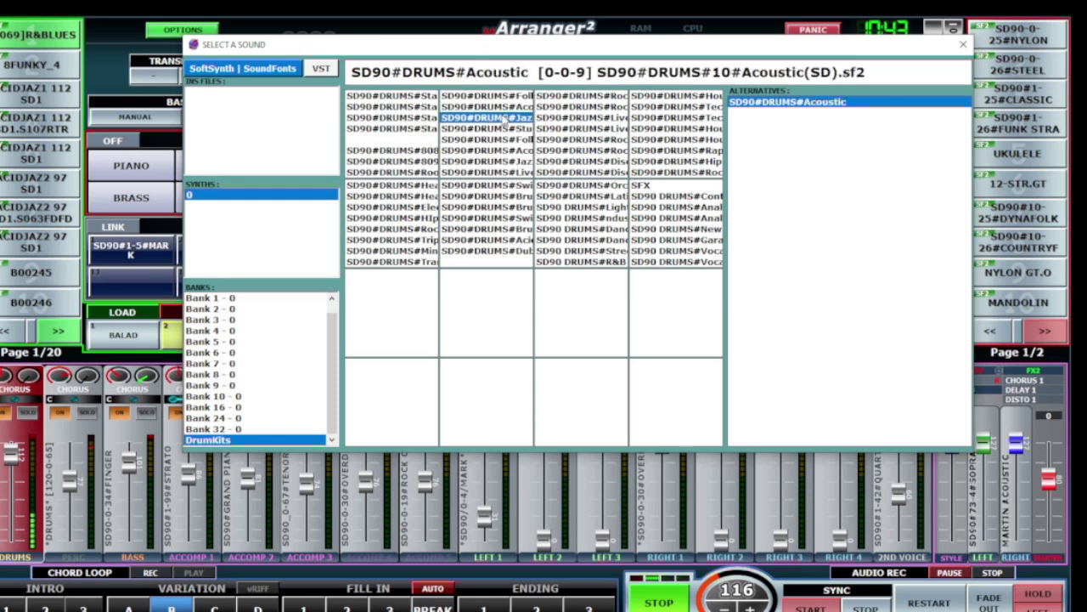
{"action": "left_click", "coordinate": [506, 129]}
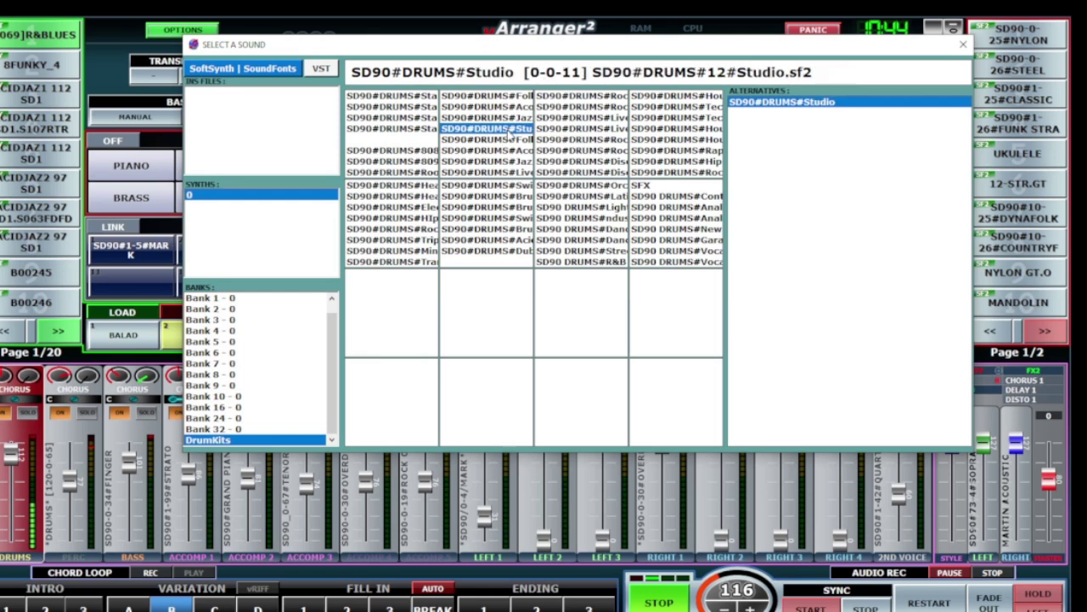
{"action": "left_click", "coordinate": [512, 140]}
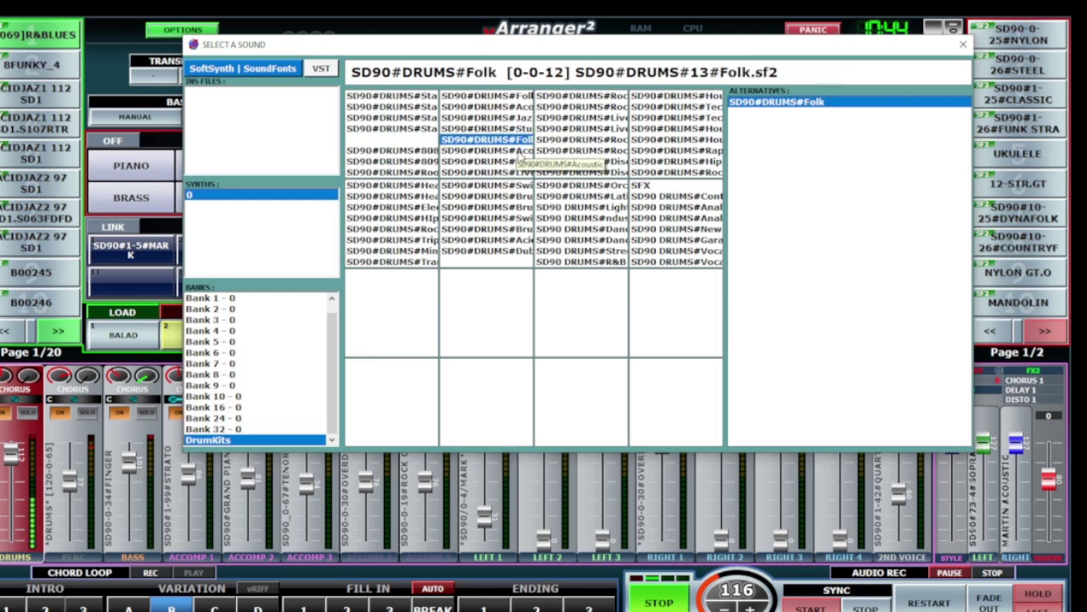
{"action": "left_click", "coordinate": [519, 151]}
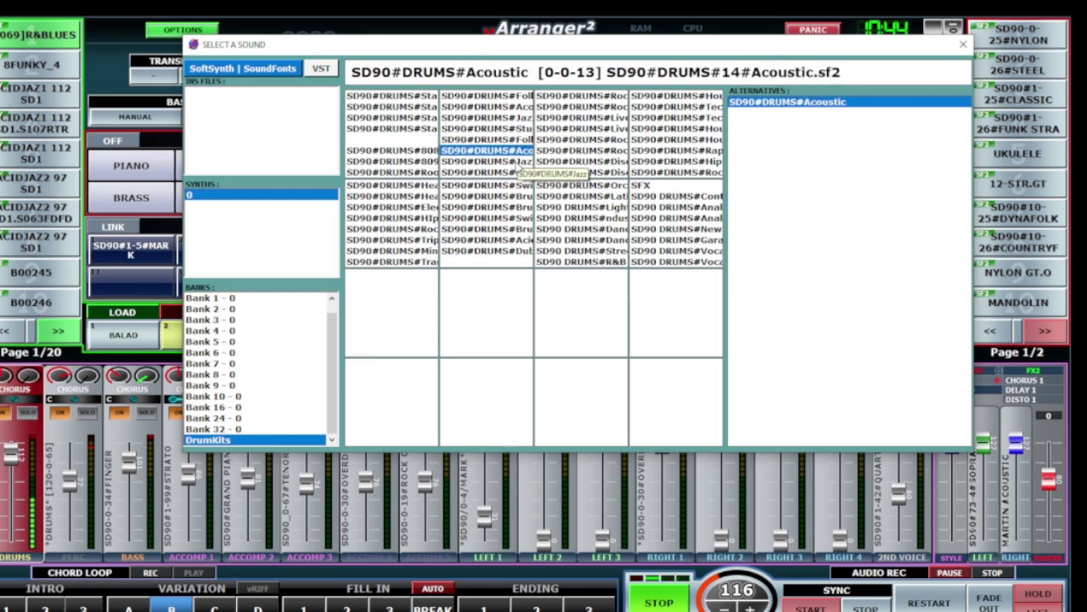
{"action": "left_click", "coordinate": [516, 162]}
{"action": "left_click", "coordinate": [520, 172]}
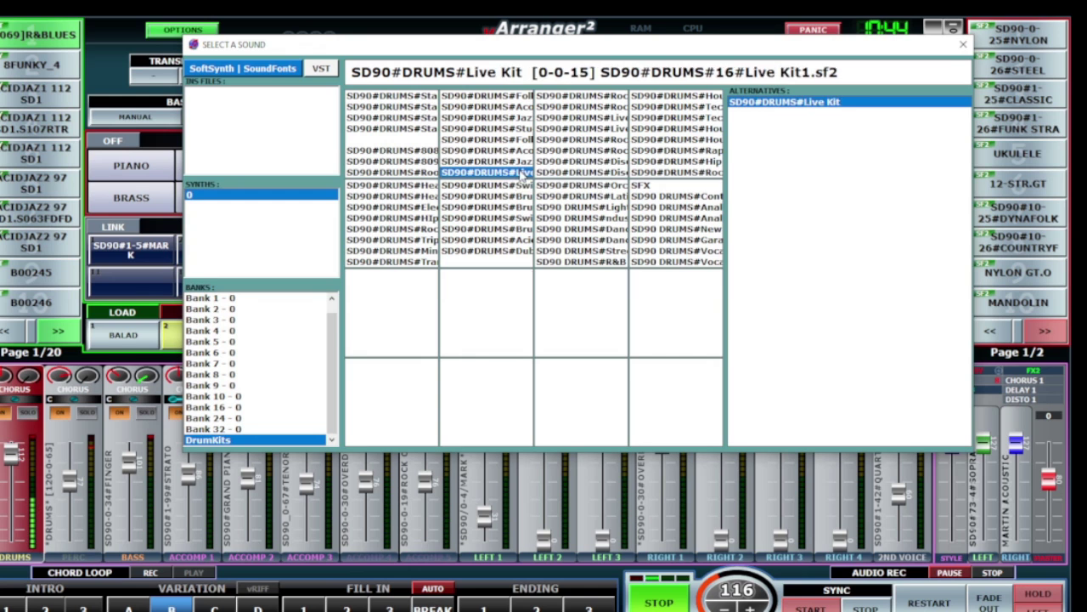
Audition the Rock 2 kit and compare it with the Standard2, Standard2SD and Standard1 kits
{"action": "left_click", "coordinate": [594, 108]}
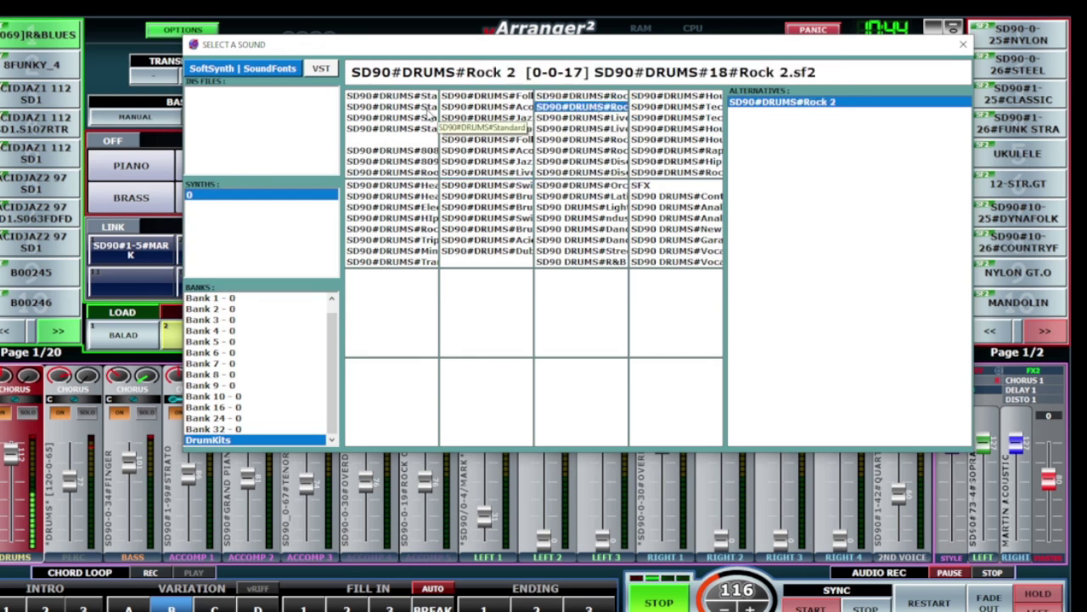
{"action": "left_click", "coordinate": [399, 96]}
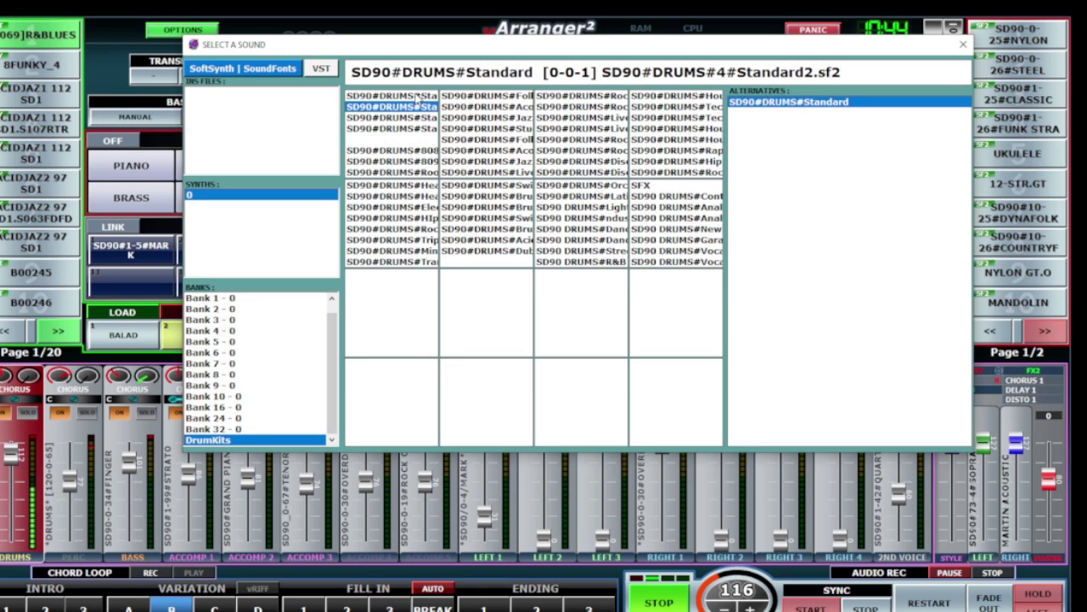
{"action": "left_click", "coordinate": [430, 118]}
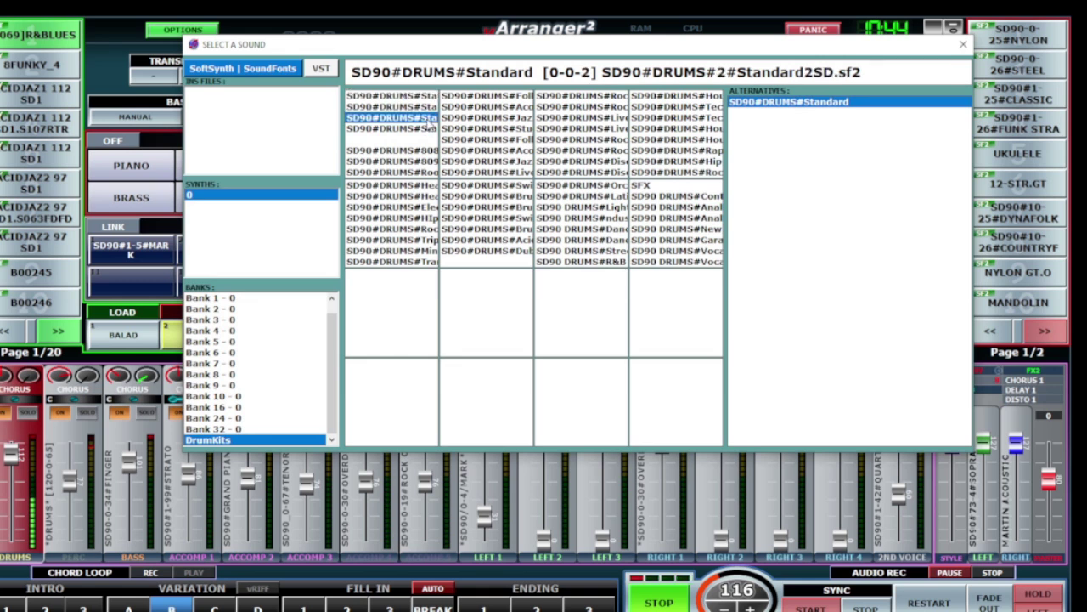
{"action": "left_click", "coordinate": [428, 129]}
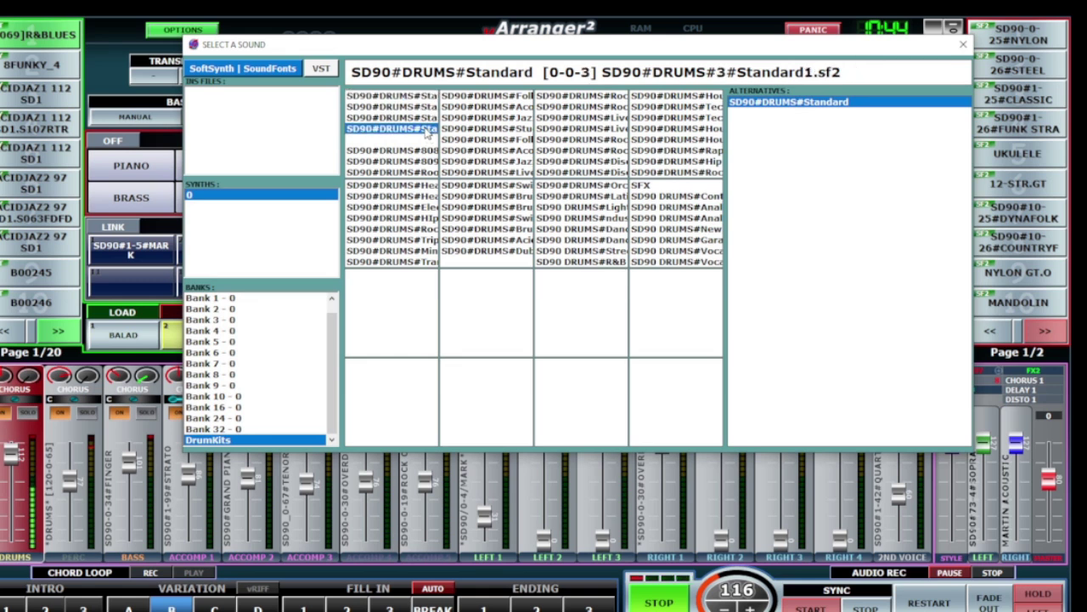
Compare the Standard2SD kit with the Rock 6 kit, ending on Standard2SD
{"action": "left_click", "coordinate": [417, 118]}
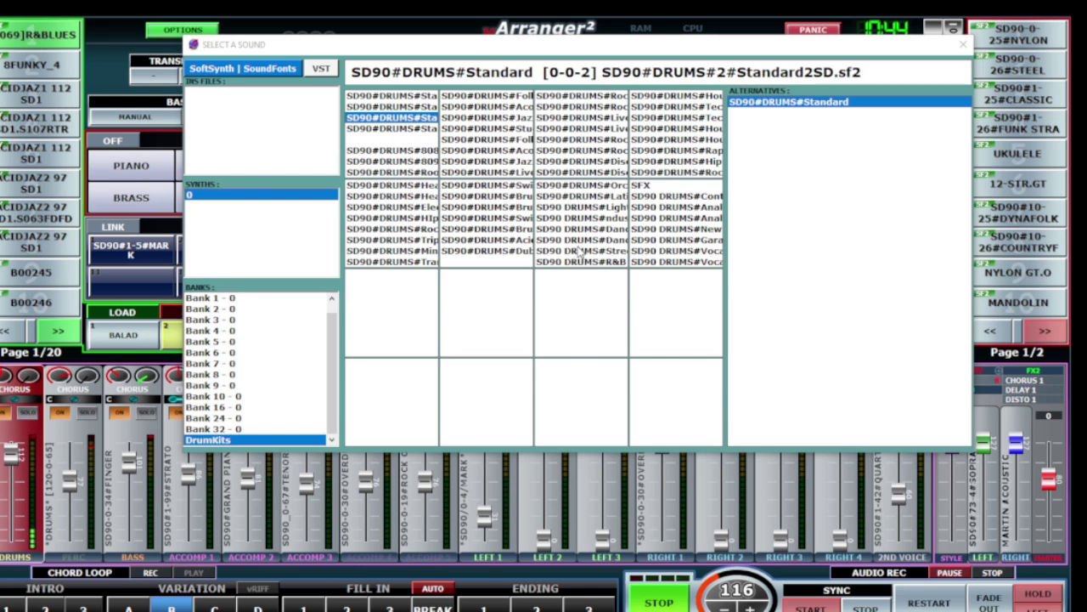
{"action": "left_click", "coordinate": [422, 229]}
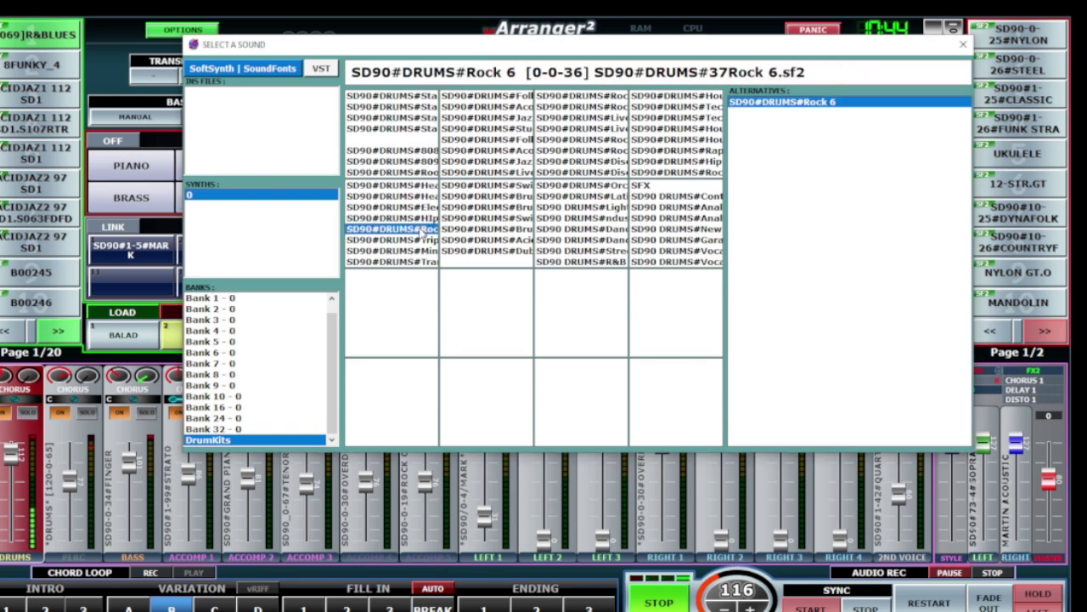
{"action": "left_click", "coordinate": [405, 118]}
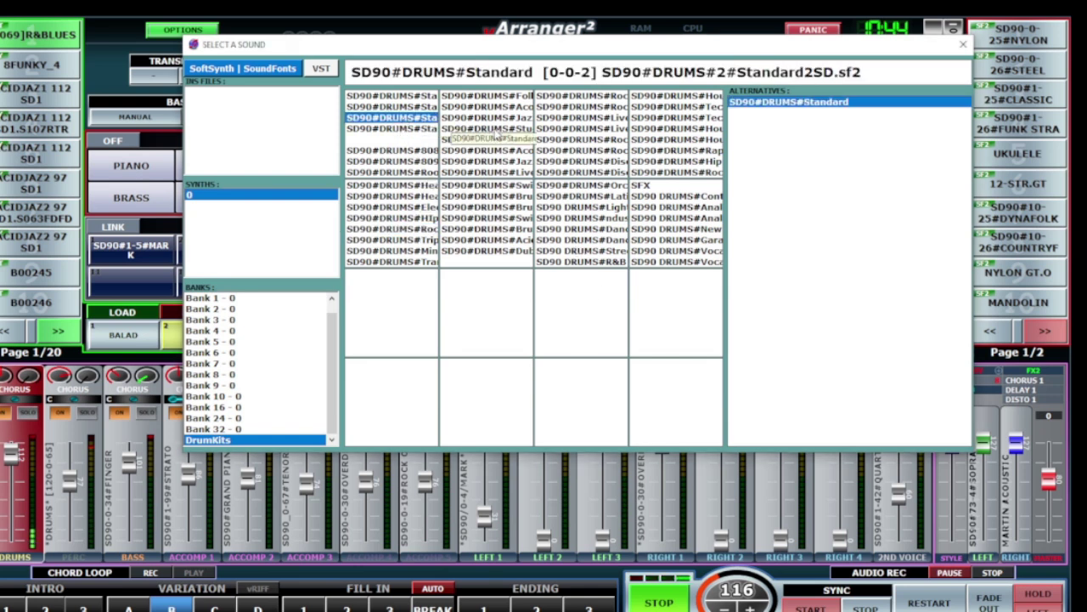
Assign the Live Kit1 drum kit to the drums channel and close the sound selection window
{"action": "left_click", "coordinate": [508, 173]}
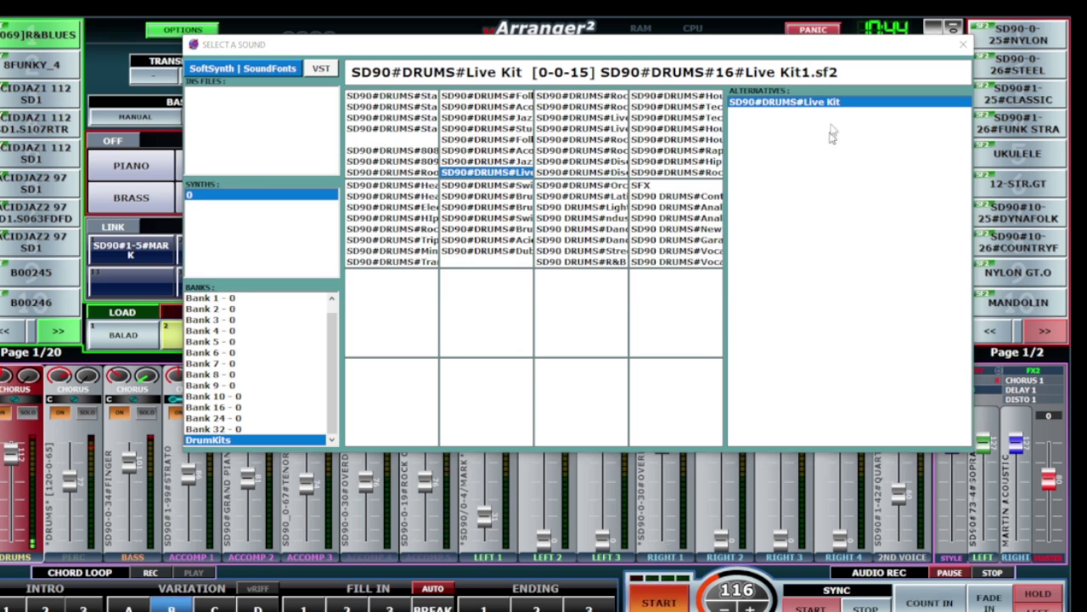
{"action": "left_click", "coordinate": [961, 46]}
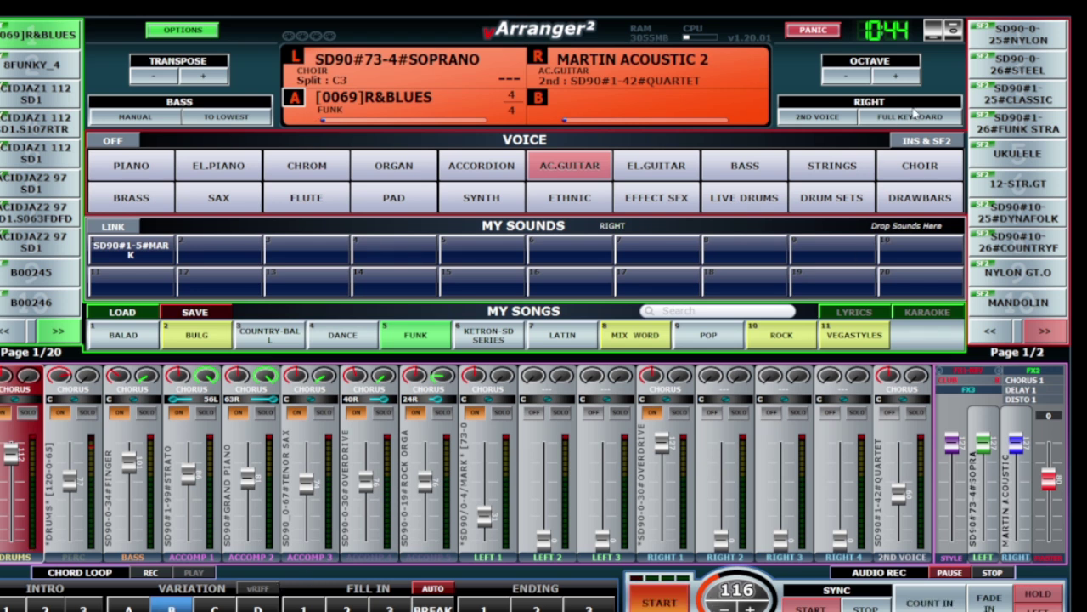
Play variation A of the R&BLUES style with the drums channel switched to the Standard2SD kit
{"action": "left_click", "coordinate": [928, 141]}
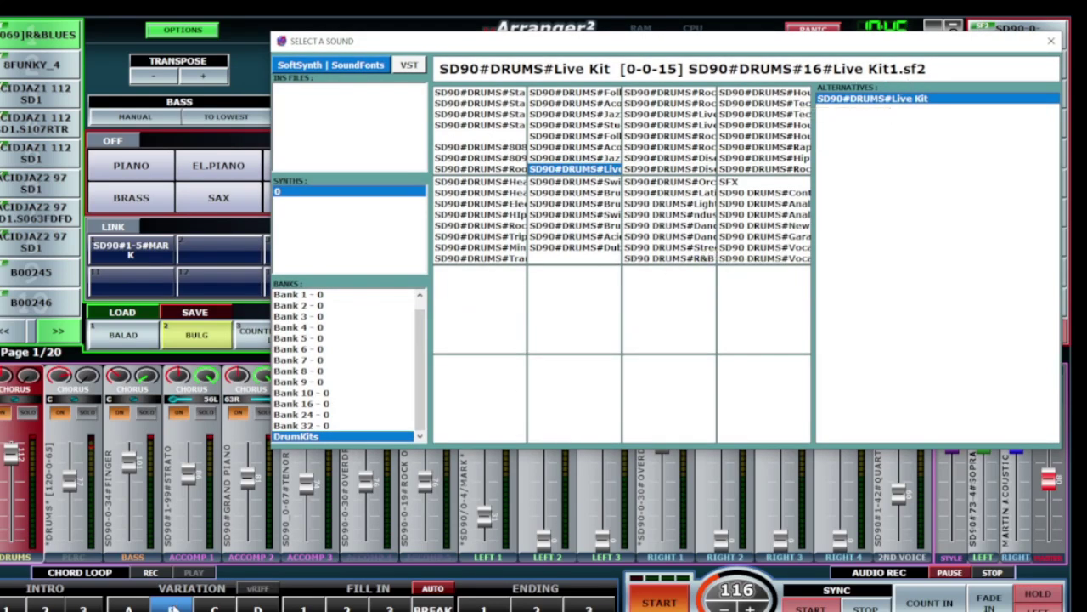
{"action": "left_click", "coordinate": [128, 605]}
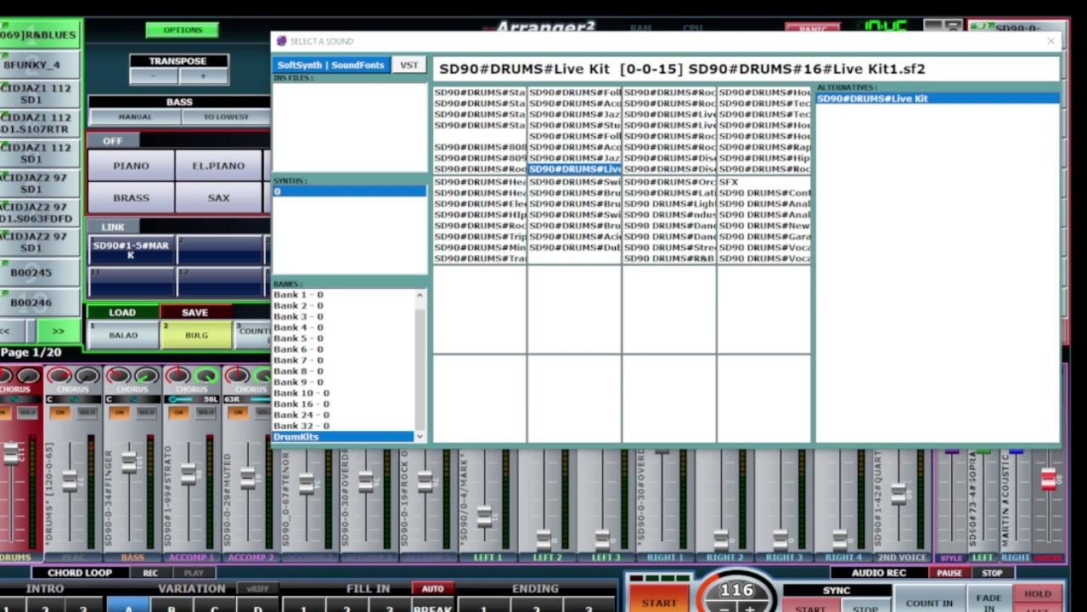
{"action": "left_click", "coordinate": [510, 115]}
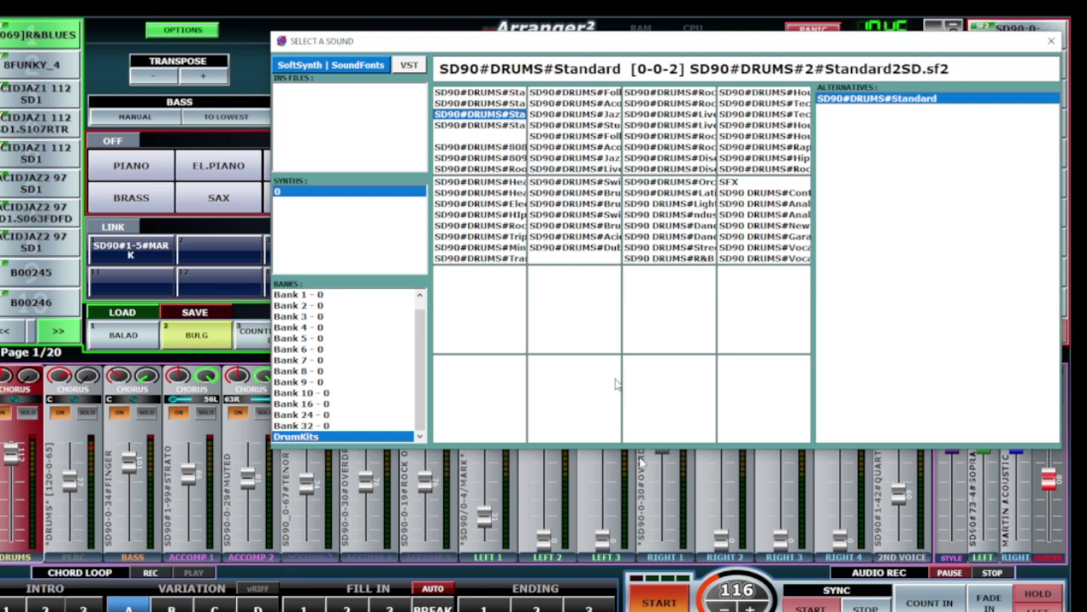
{"action": "left_click", "coordinate": [661, 604]}
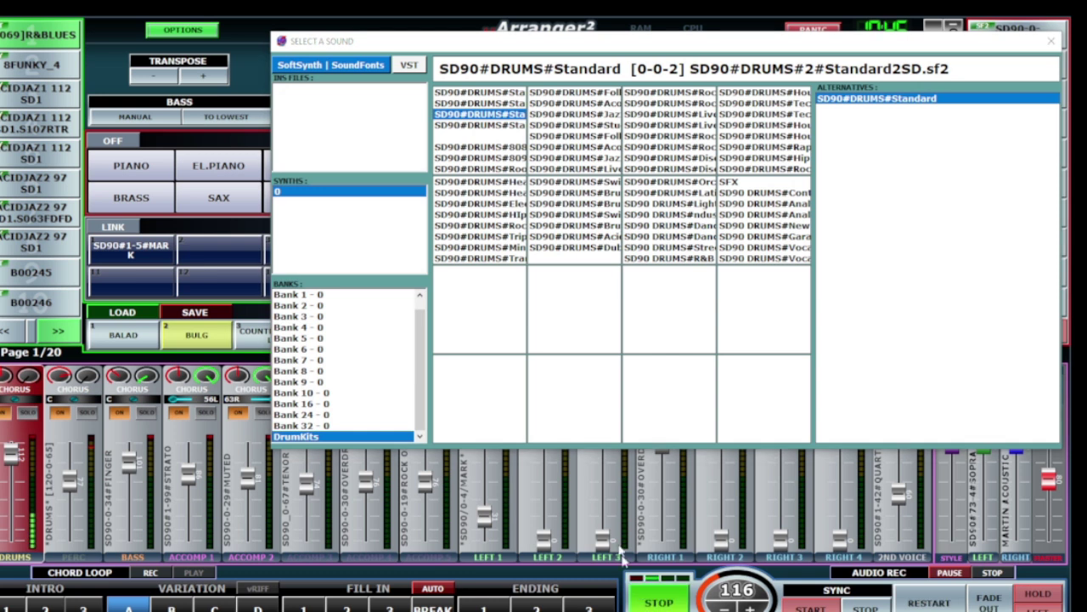
Compare the Standard2 and Live Kit1 kits on the drums channel during playback, then stop the style
{"action": "left_click", "coordinate": [514, 103]}
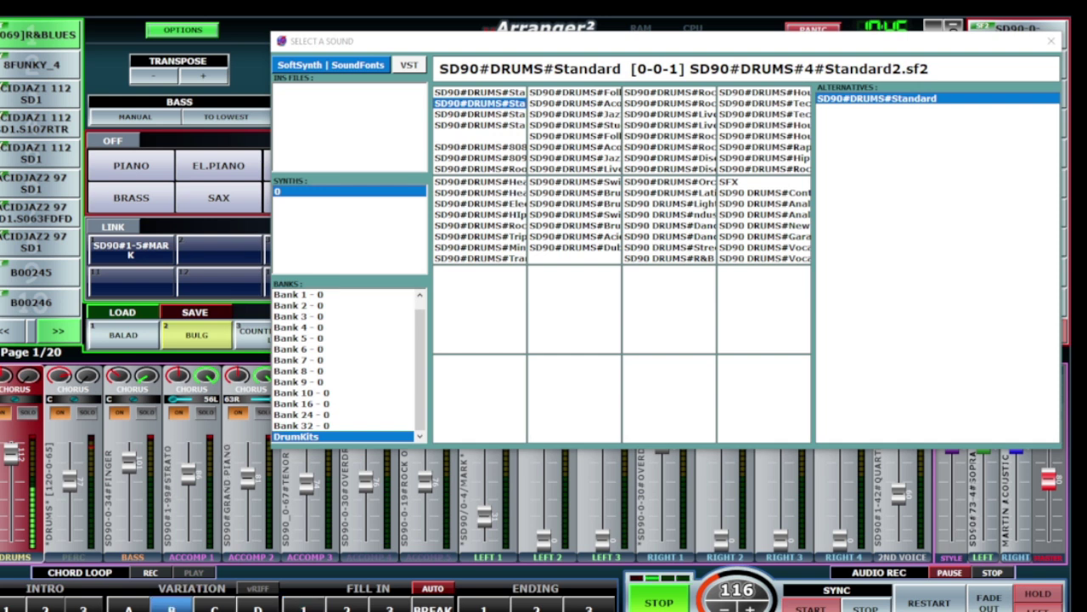
{"action": "left_click", "coordinate": [605, 169]}
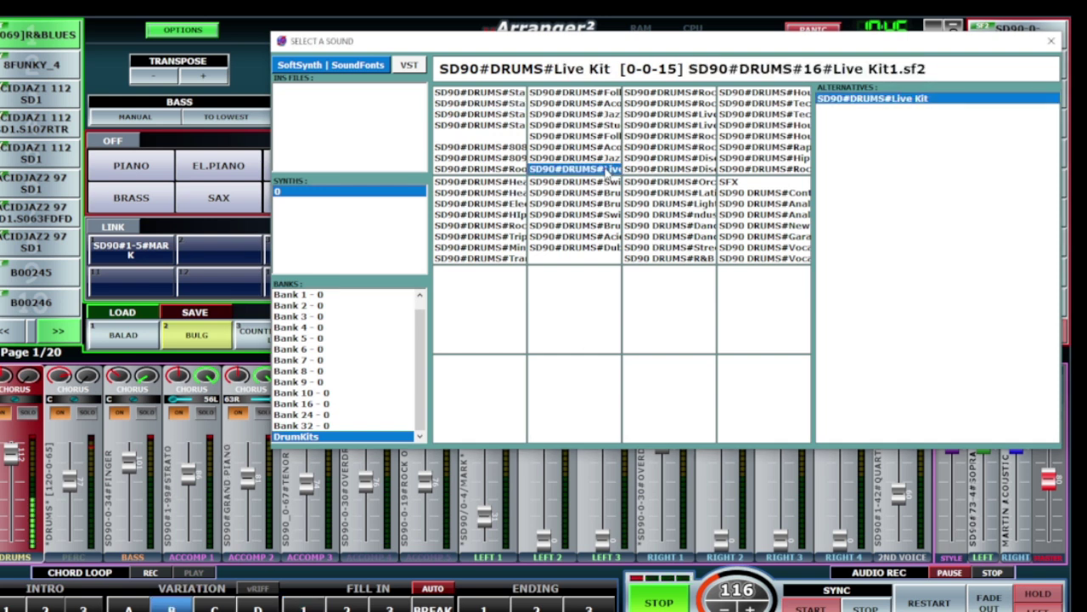
{"action": "left_click", "coordinate": [659, 599]}
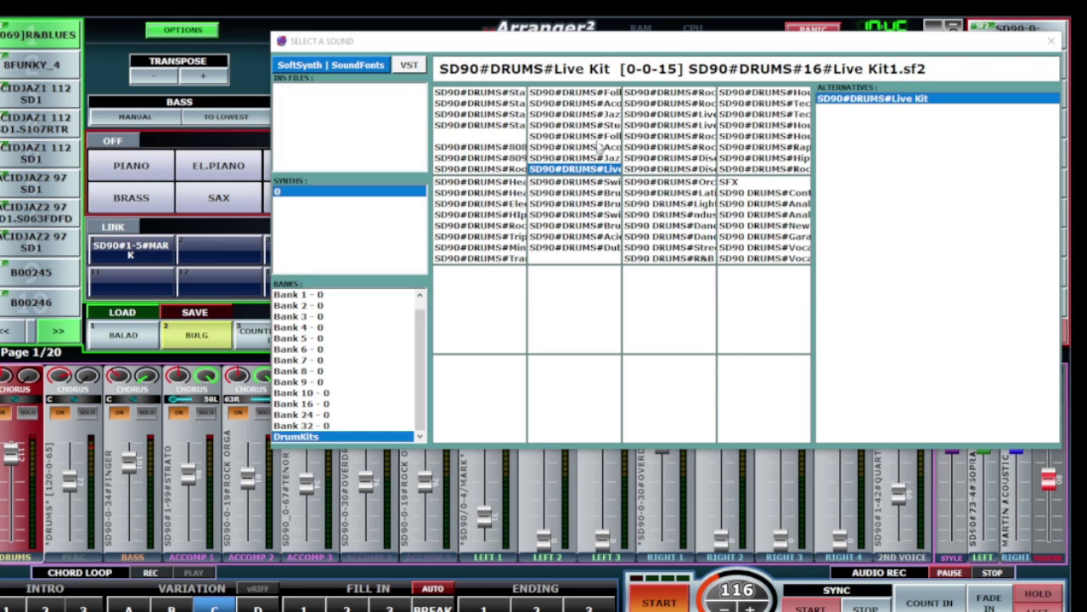
Switch the drums channel to the Rock 2 kit and to Acoustic(SD), then close the sound selection window
{"action": "left_click", "coordinate": [694, 103]}
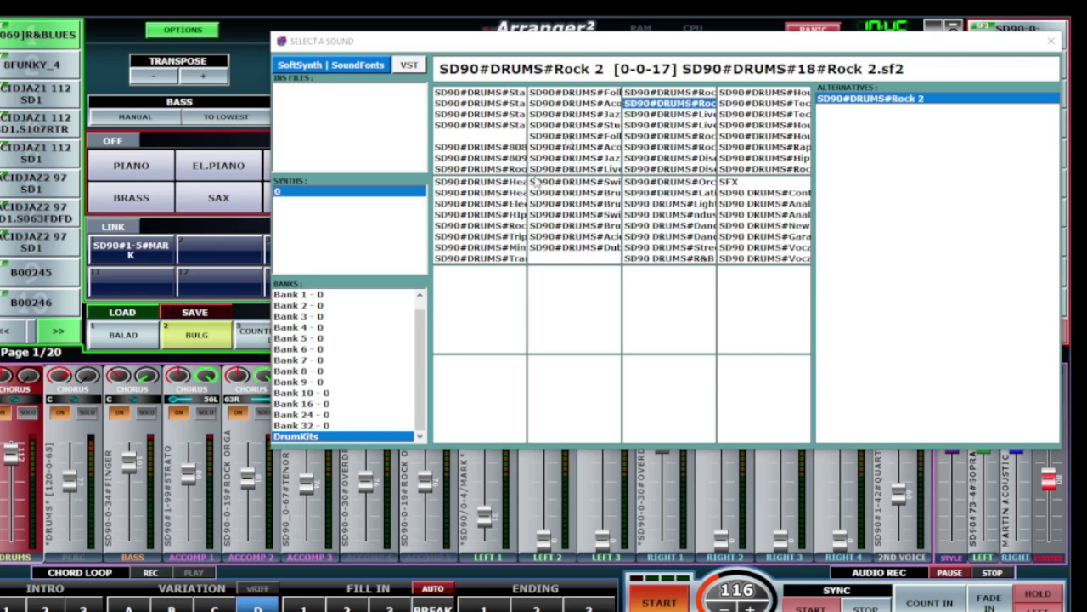
{"action": "left_click", "coordinate": [579, 104]}
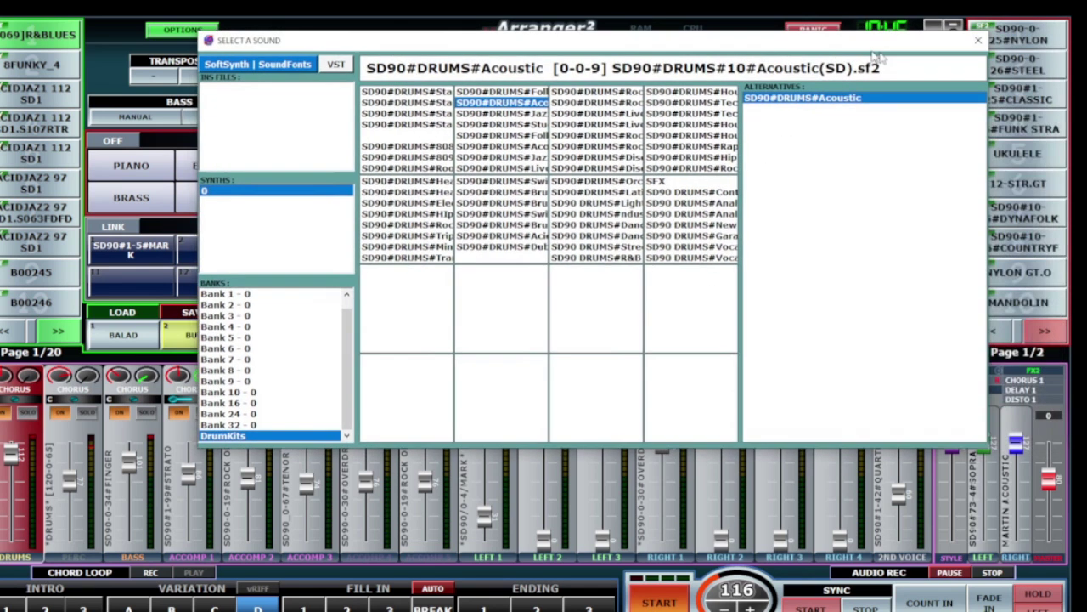
{"action": "left_click", "coordinate": [984, 39]}
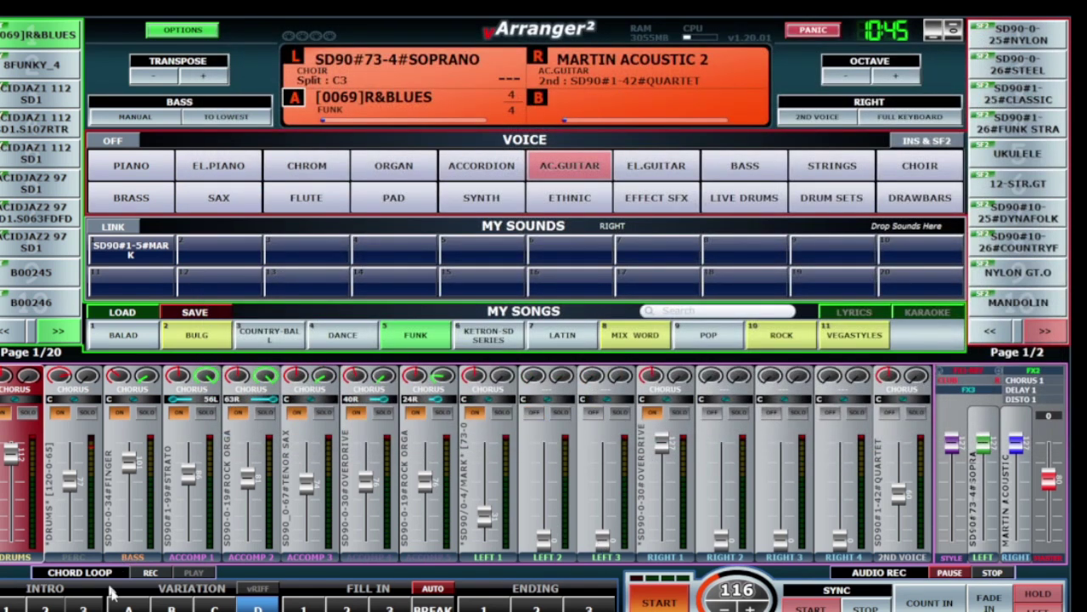
Start the R&BLUES style and assign the Live Kit1 kit to the drums channel, closing the sound selection window
{"action": "left_click", "coordinate": [669, 601]}
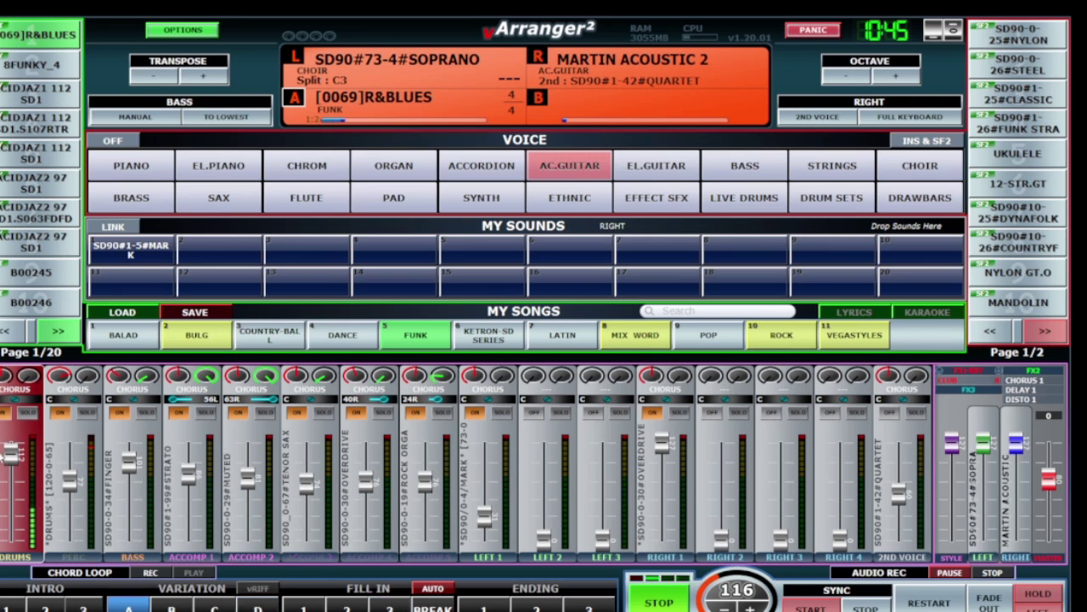
{"action": "left_click", "coordinate": [926, 140]}
{"action": "left_click", "coordinate": [514, 168]}
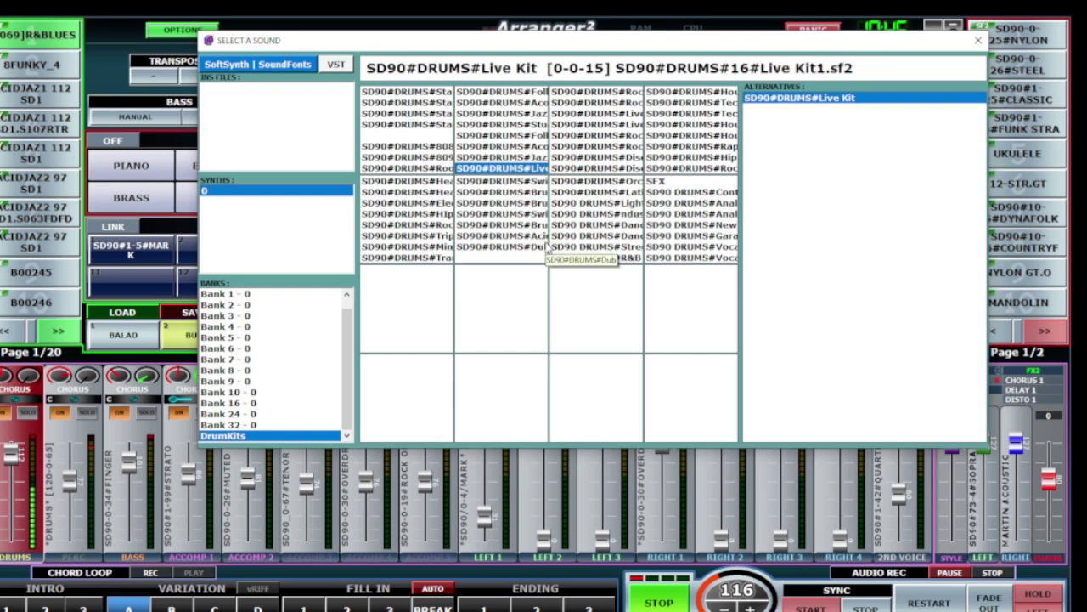
{"action": "left_click", "coordinate": [979, 43]}
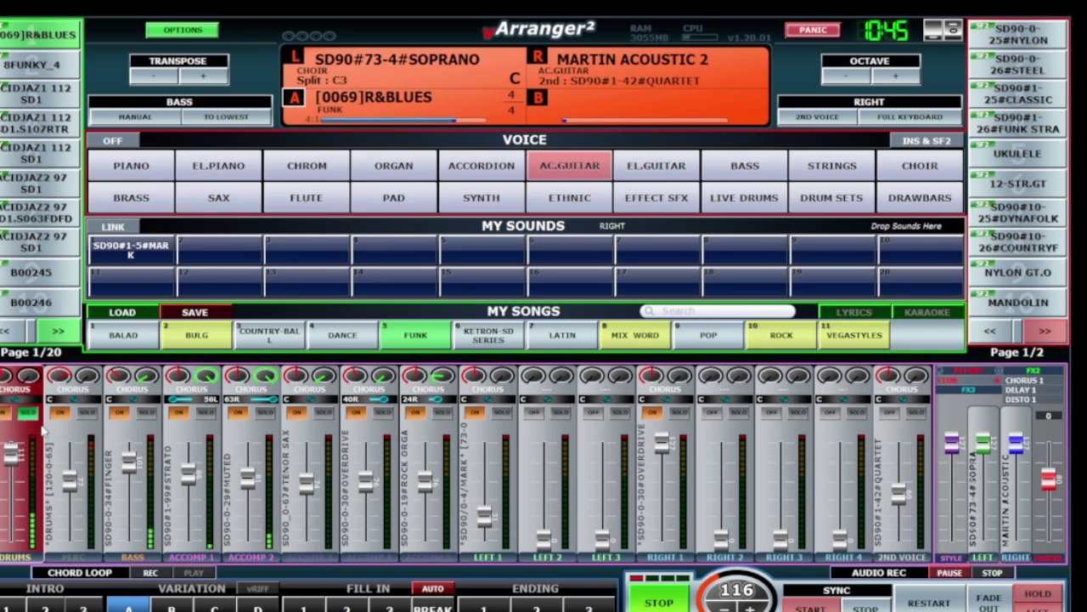
Select the bass channel while the style plays, then open its sound selection window and reposition it
{"action": "left_click", "coordinate": [150, 498]}
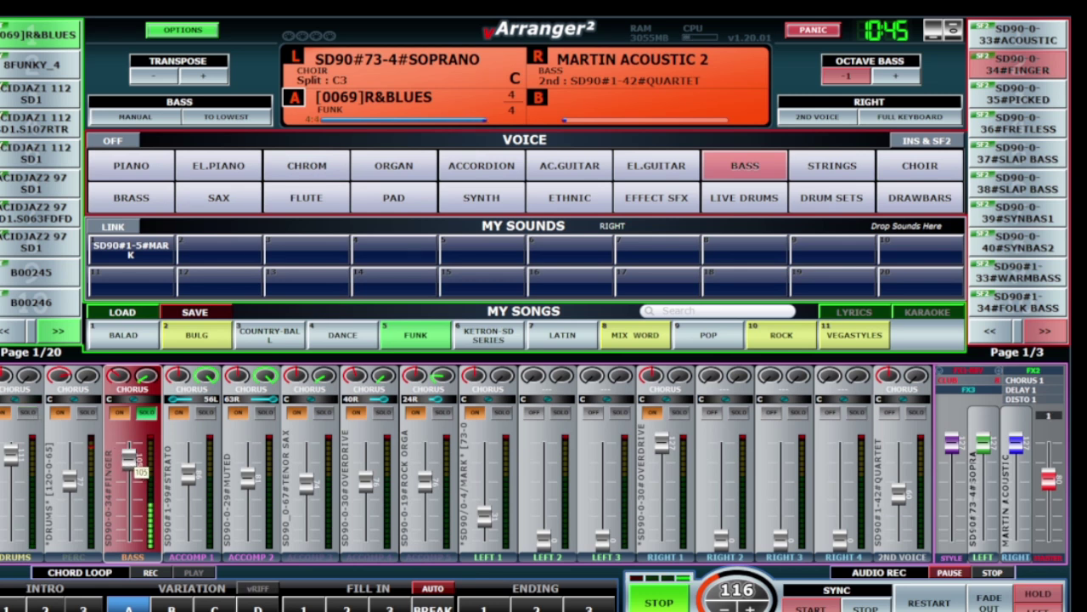
{"action": "left_click", "coordinate": [942, 142]}
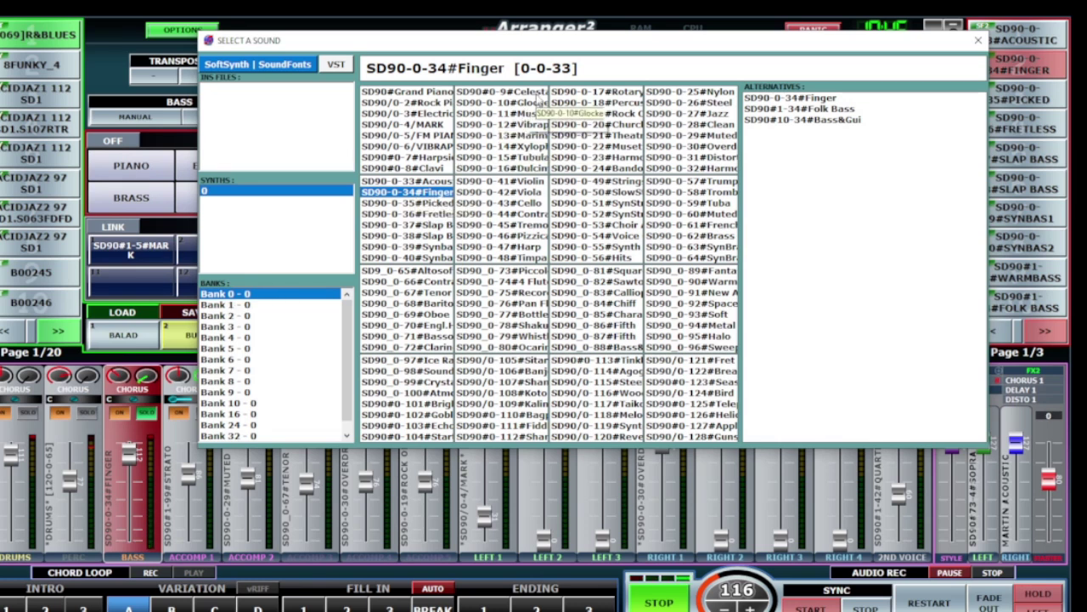
{"action": "left_click_drag", "start_coordinate": [546, 40], "coordinate": [637, 48]}
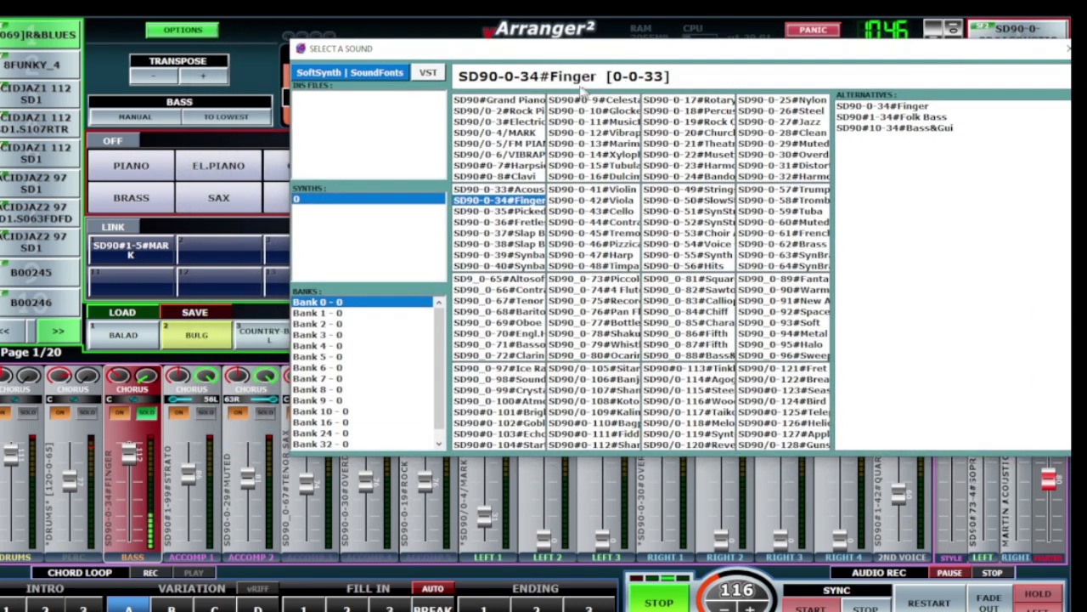
Audition the Bank 0 Finger, Picked, Fretless and two Slap Bass sounds on the bass channel, returning to SD90-0-37 Slap Bass
{"action": "left_click", "coordinate": [480, 201]}
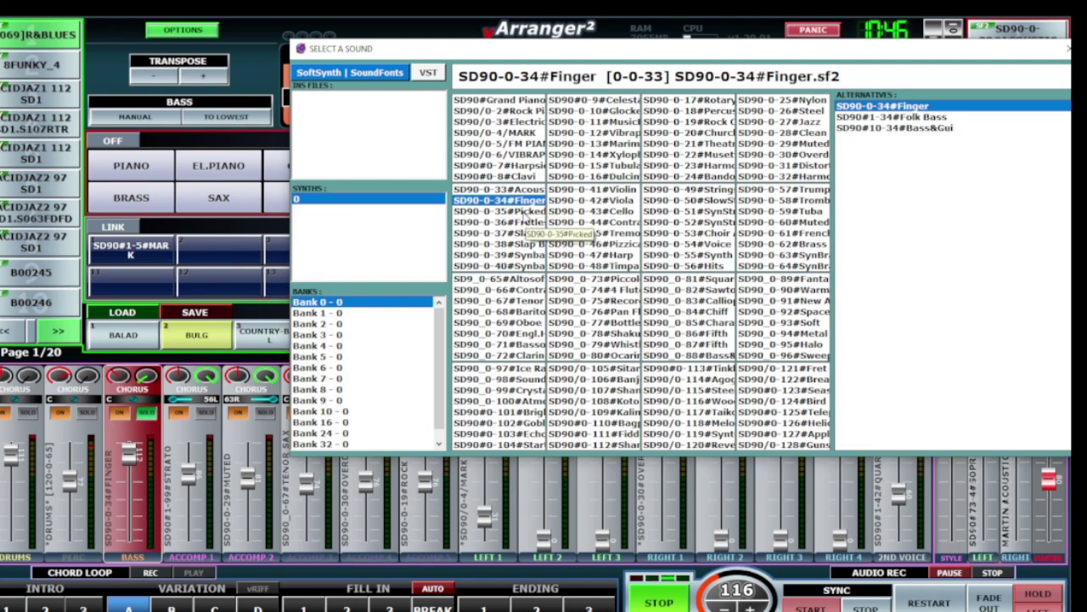
{"action": "left_click", "coordinate": [524, 211]}
{"action": "left_click", "coordinate": [524, 222]}
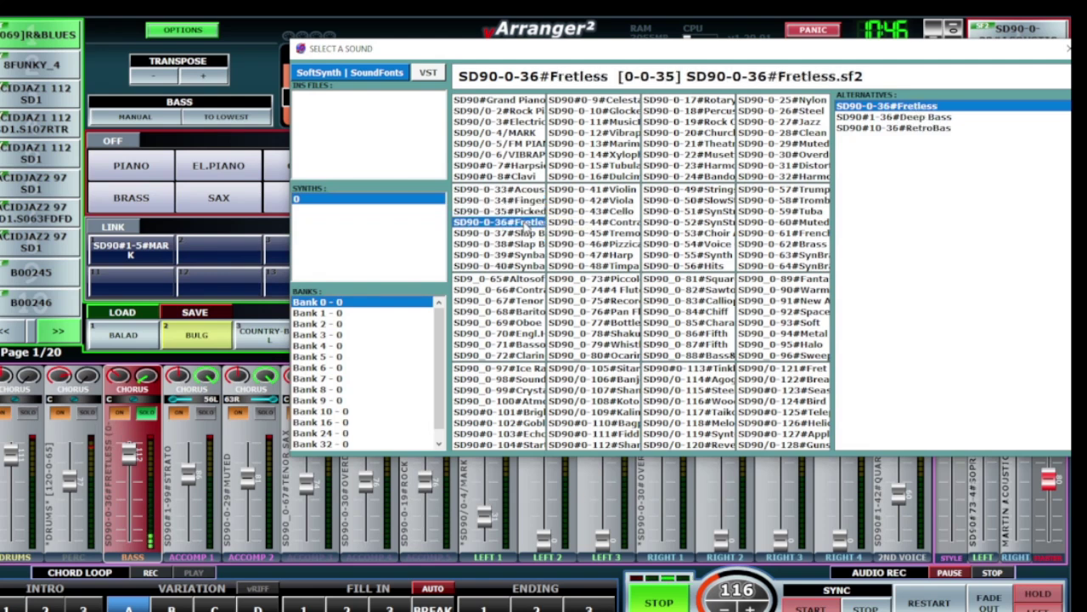
{"action": "left_click", "coordinate": [526, 233]}
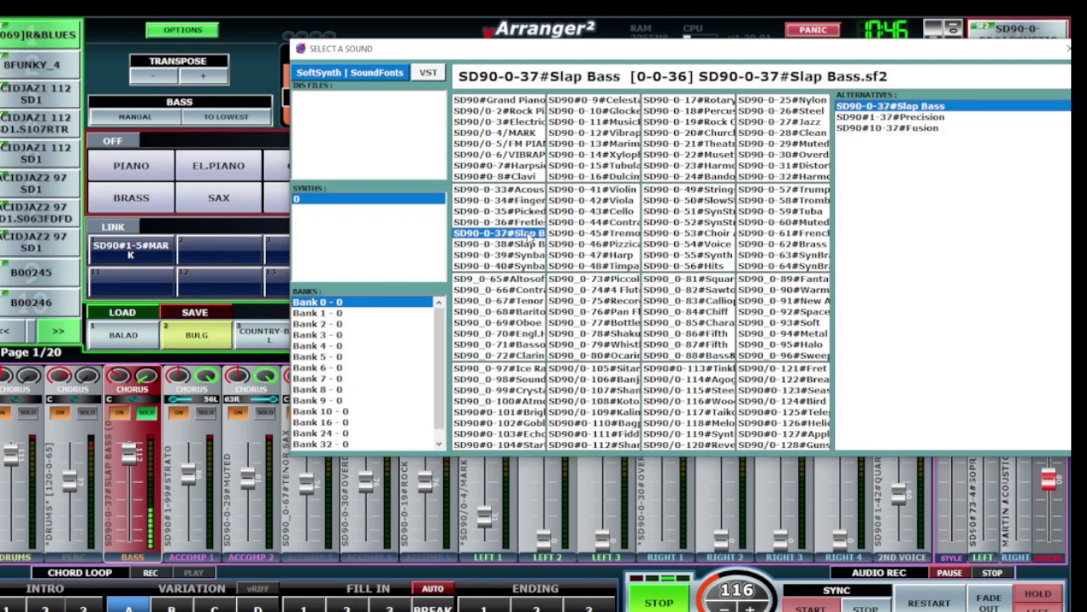
{"action": "left_click", "coordinate": [528, 244]}
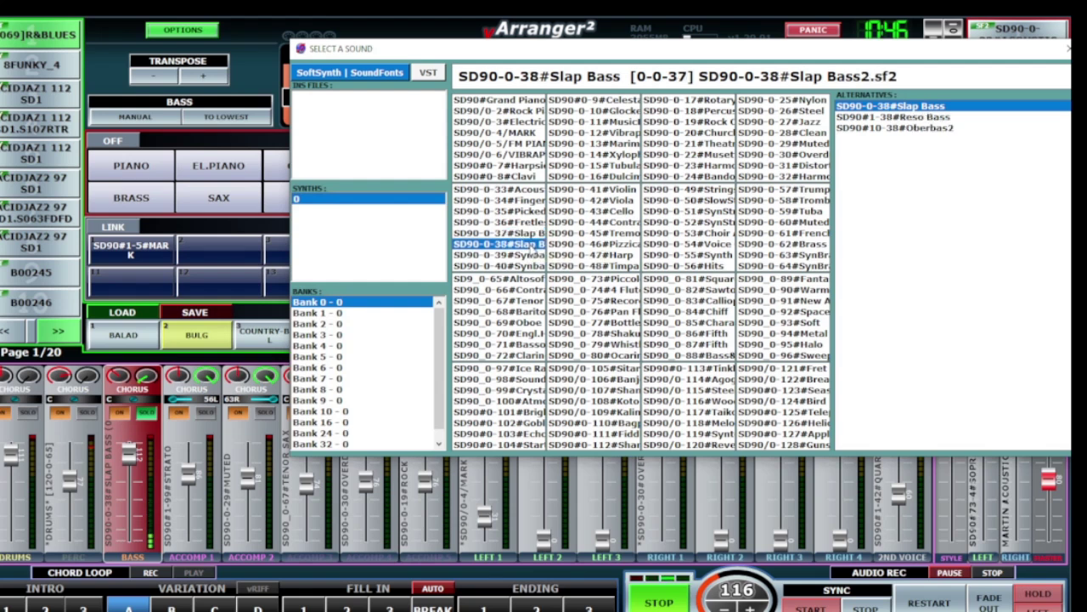
{"action": "key", "text": "Up"}
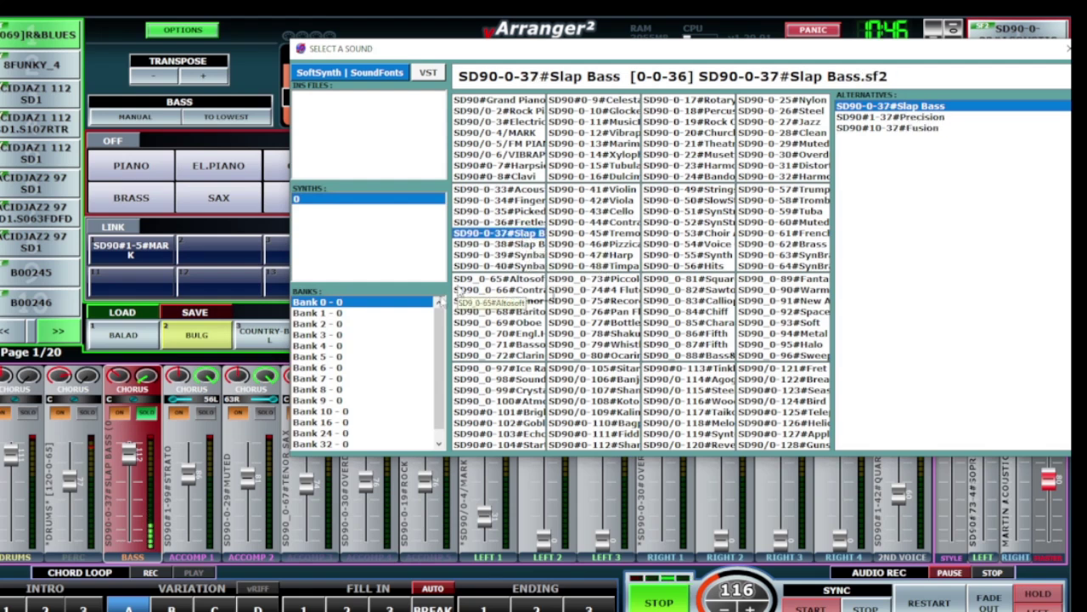
Audition Bank 1 sounds on the bass channel, including MuteBass, Reso Bass, Saw Bass and House Bass, and raise the master volume slightly
{"action": "left_click", "coordinate": [334, 314]}
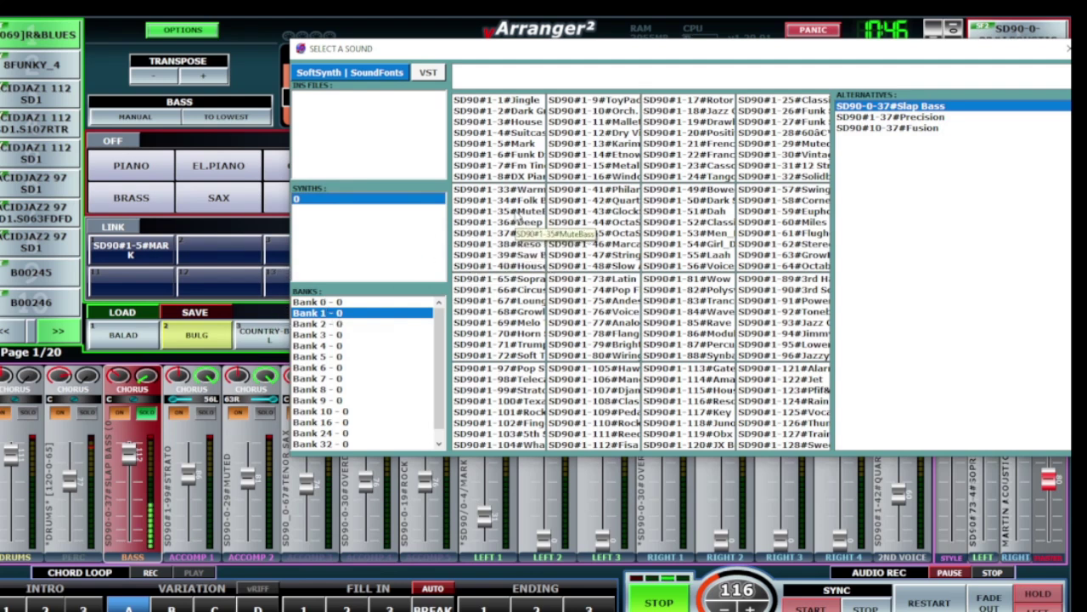
{"action": "left_click", "coordinate": [520, 201]}
{"action": "left_click", "coordinate": [525, 211]}
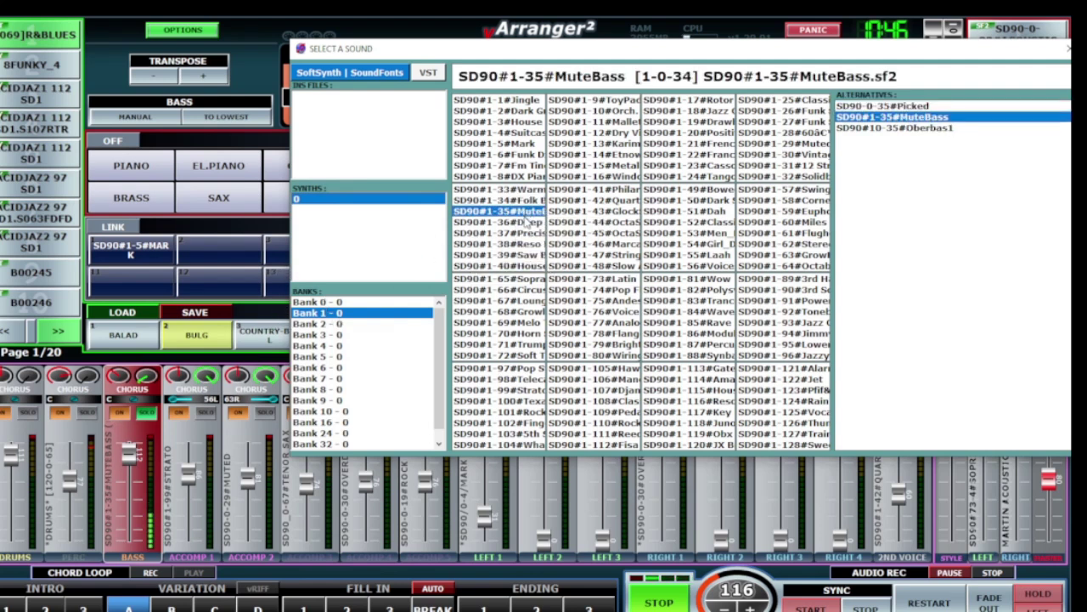
{"action": "left_click", "coordinate": [527, 222]}
{"action": "left_click", "coordinate": [530, 244]}
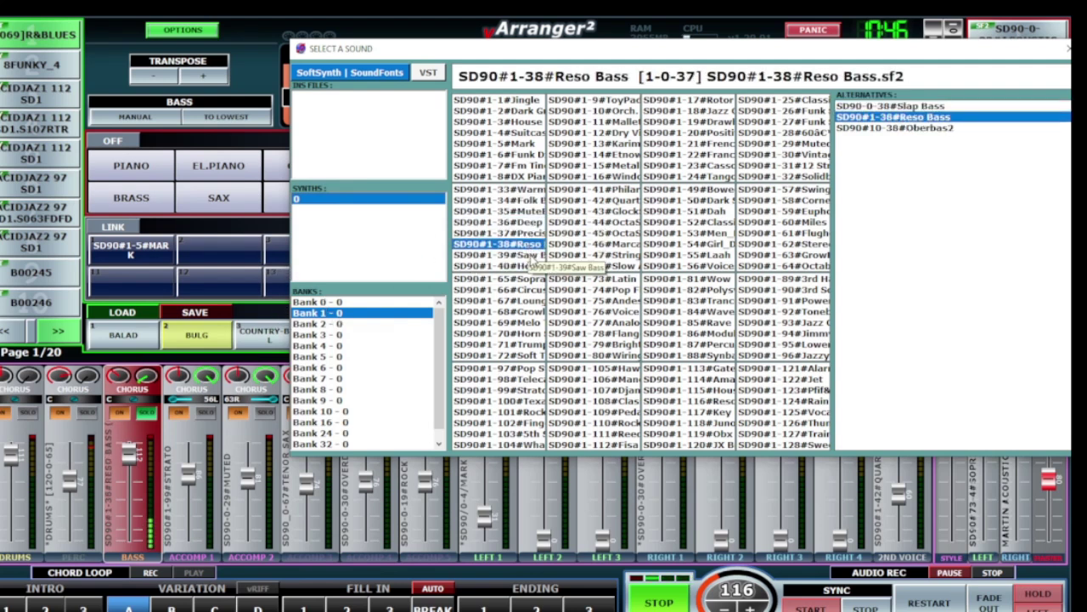
{"action": "left_click", "coordinate": [533, 255]}
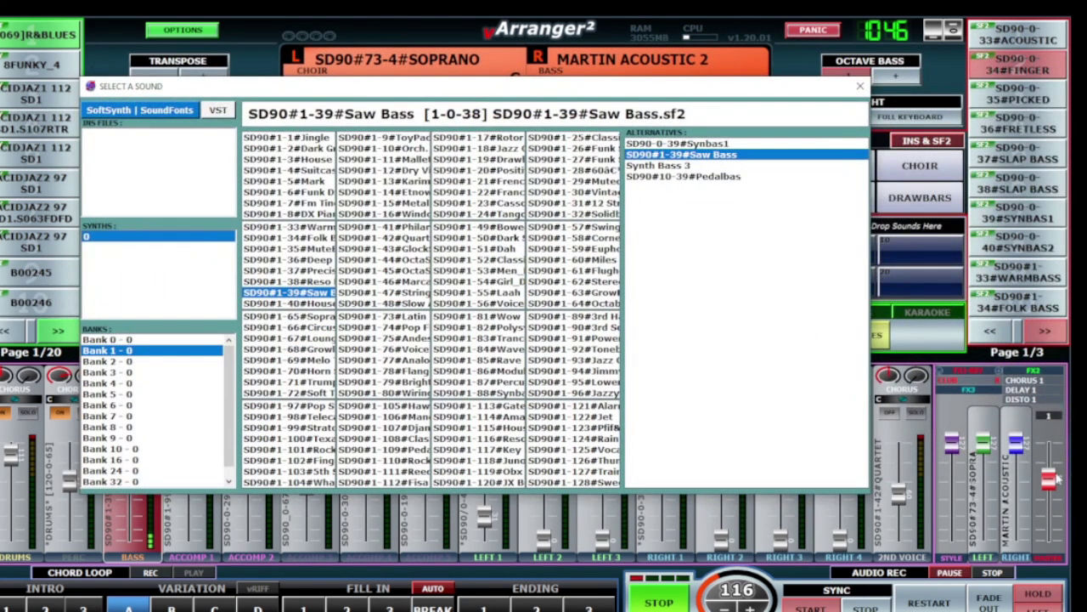
{"action": "left_click_drag", "start_coordinate": [1055, 481], "coordinate": [1051, 469]}
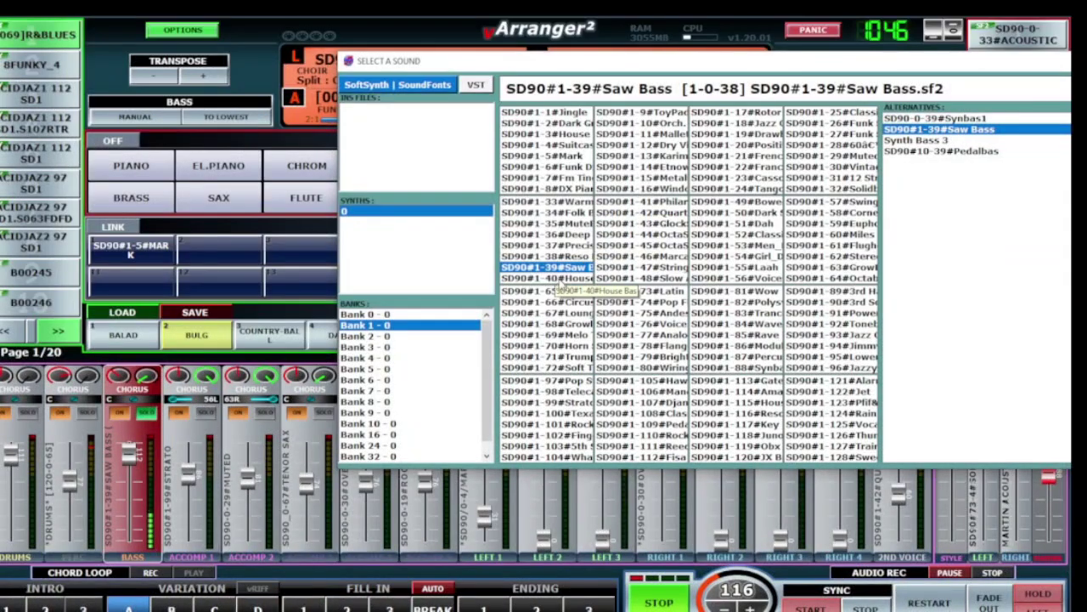
{"action": "left_click", "coordinate": [556, 279]}
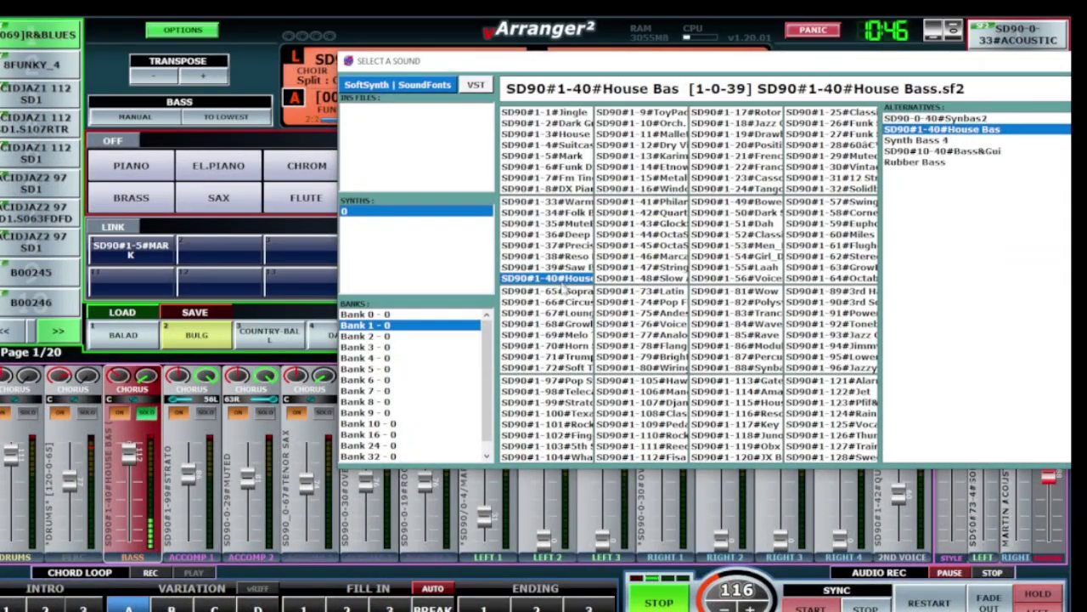
Audition Bank 10 sounds on the bass channel, from Double Bass through RetroBass and Fusion to SD90#10-40 BassGuit
{"action": "left_click", "coordinate": [406, 423]}
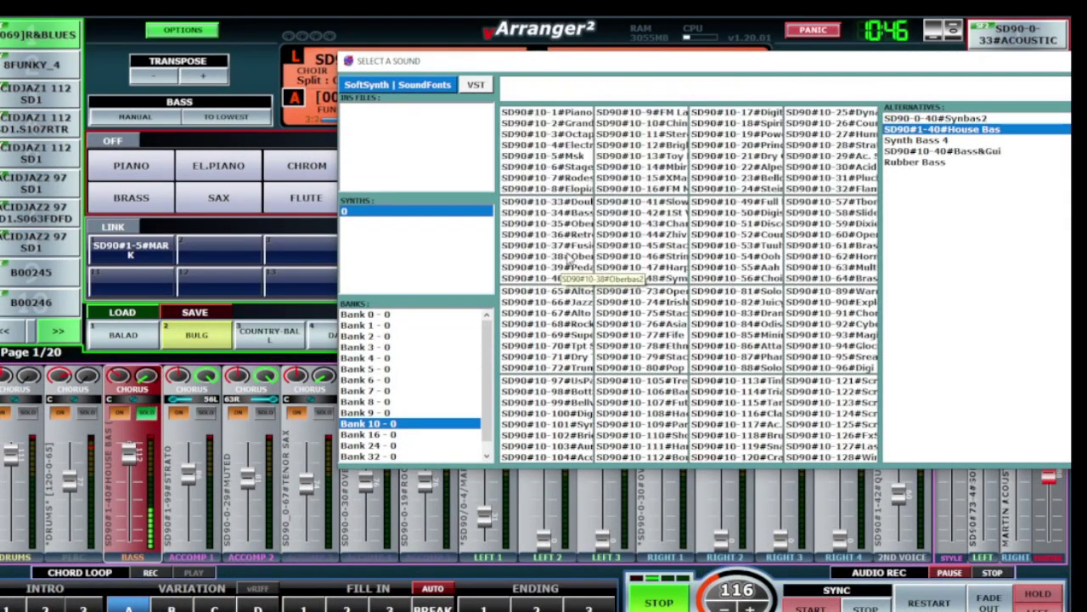
{"action": "left_click", "coordinate": [570, 203]}
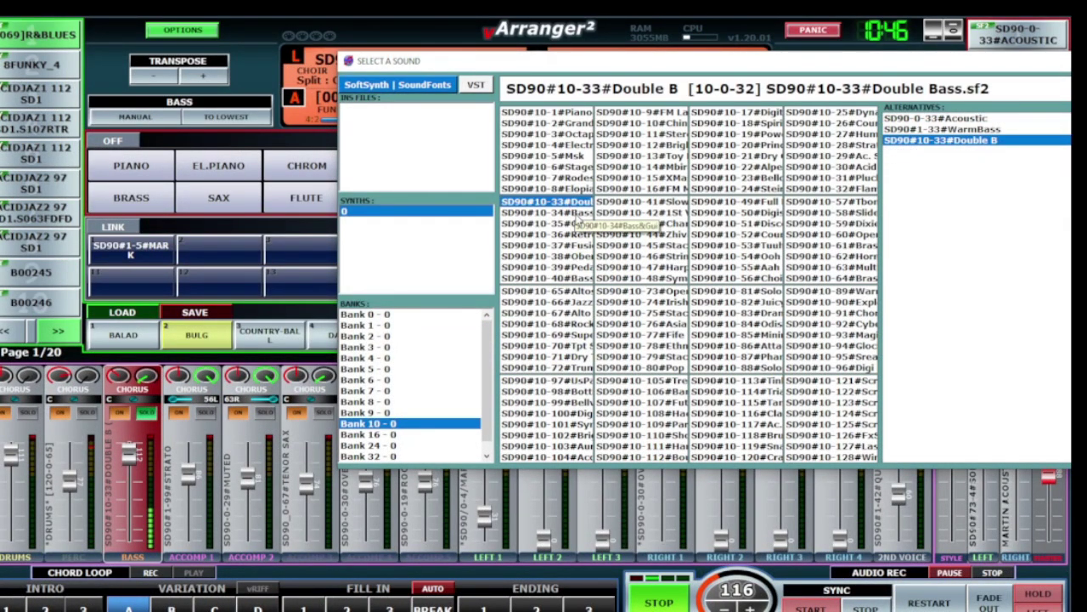
{"action": "left_click", "coordinate": [575, 212]}
{"action": "left_click", "coordinate": [575, 223]}
{"action": "left_click", "coordinate": [575, 234]}
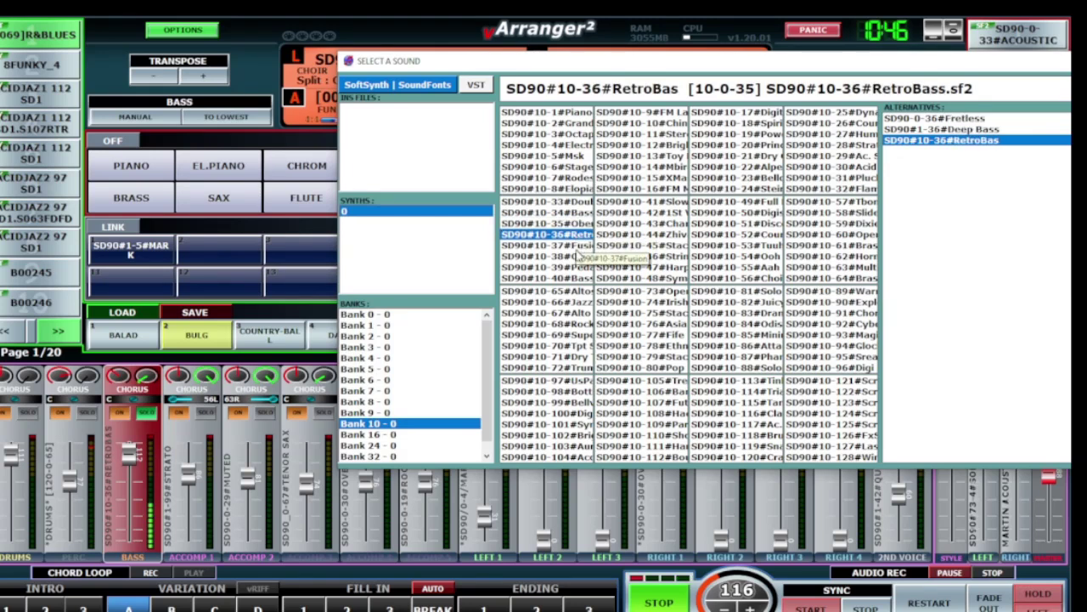
{"action": "left_click", "coordinate": [576, 247]}
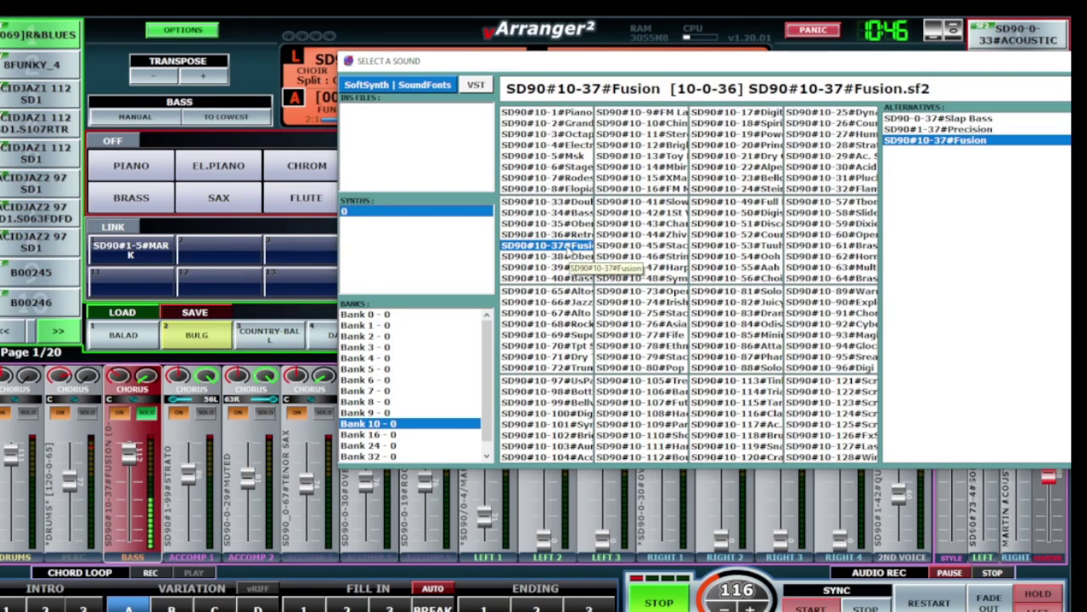
{"action": "left_click", "coordinate": [575, 278]}
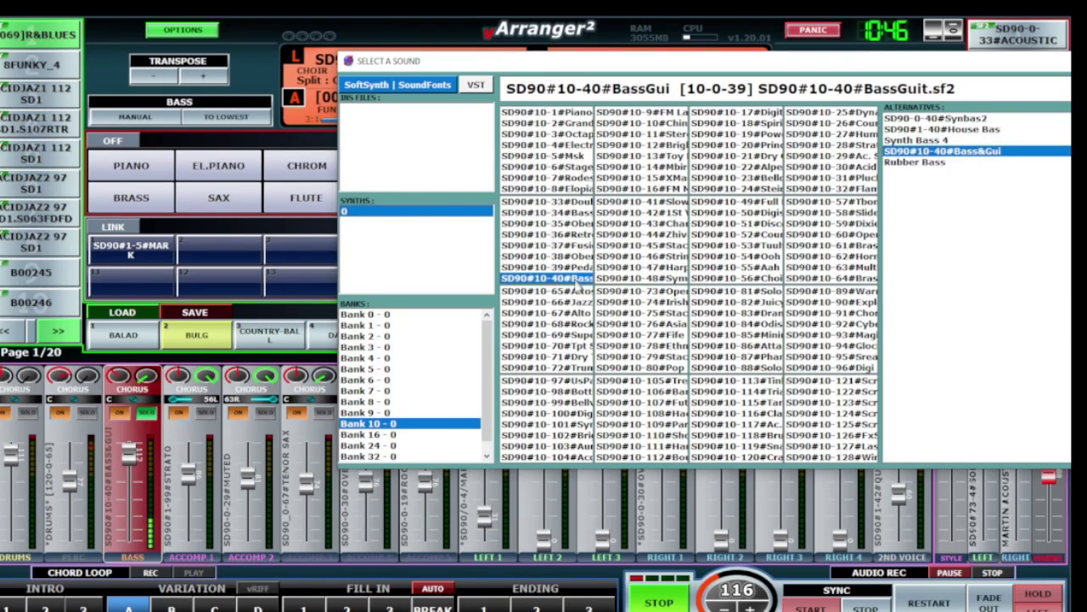
Return to Bank 0 and compare Slap Bass, Slap Bass2 and Synbas1 on the bass channel, finishing on Slap Bass
{"action": "left_click", "coordinate": [384, 315]}
{"action": "left_click", "coordinate": [578, 204]}
{"action": "left_click", "coordinate": [386, 316]}
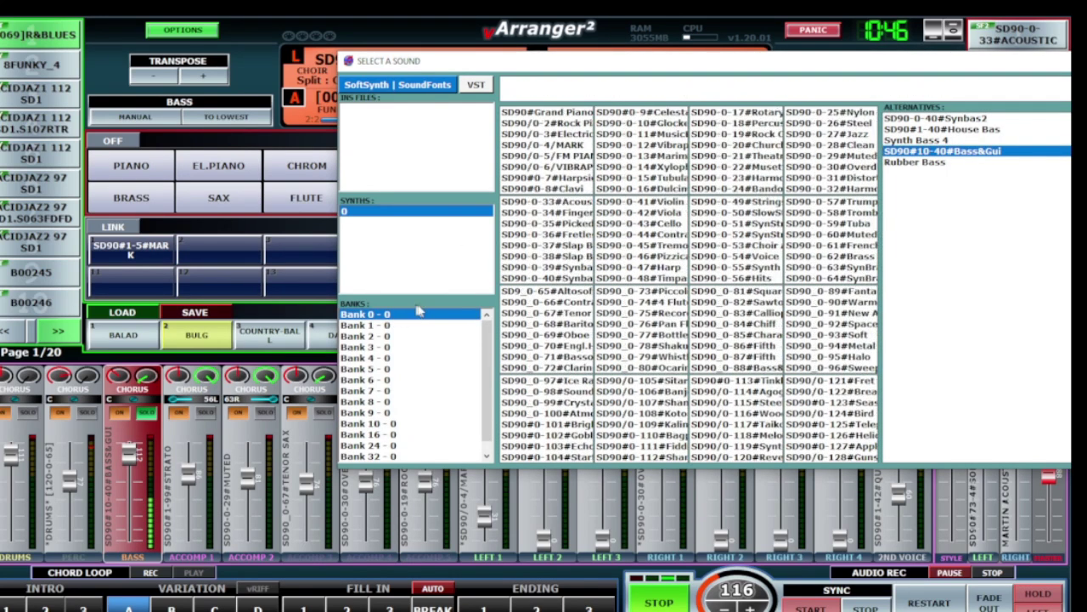
{"action": "left_click", "coordinate": [573, 256]}
{"action": "left_click_drag", "start_coordinate": [591, 248], "coordinate": [645, 238]}
{"action": "left_click", "coordinate": [645, 236]}
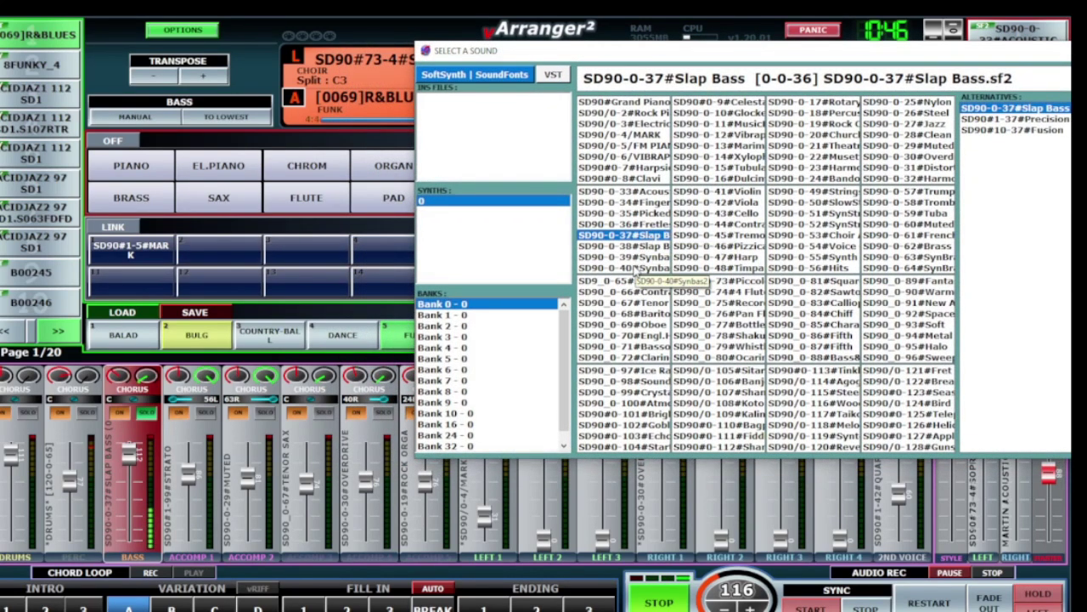
{"action": "left_click", "coordinate": [646, 247]}
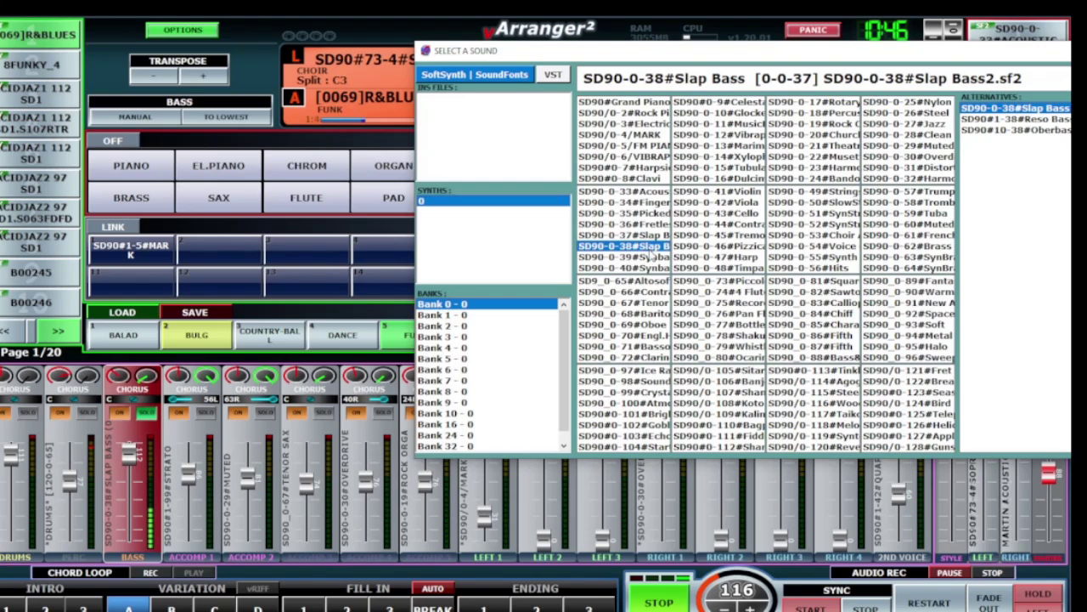
{"action": "left_click", "coordinate": [648, 258]}
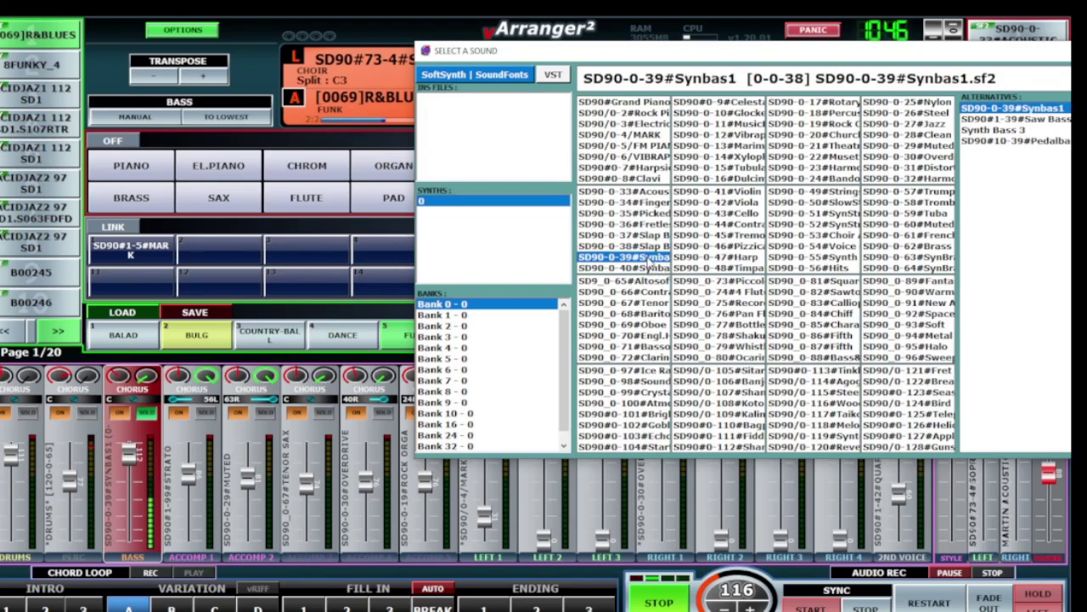
{"action": "left_click", "coordinate": [646, 236]}
Lower the bass channel volume slightly, solo the drums alongside it, and lower the drums volume slightly
{"action": "left_click_drag", "start_coordinate": [129, 457], "coordinate": [140, 458]}
{"action": "left_click", "coordinate": [28, 414]}
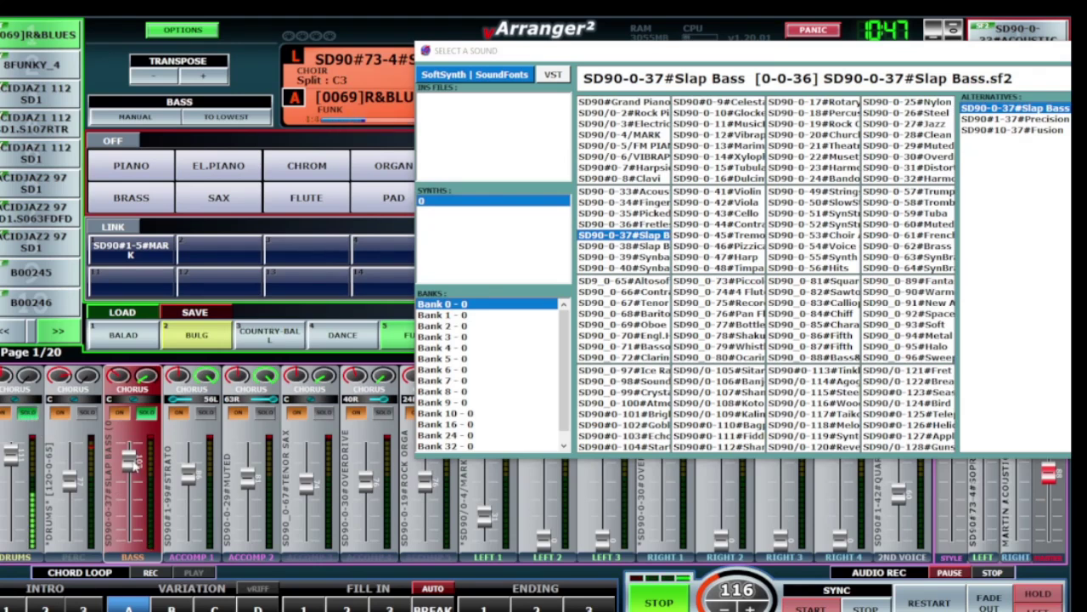
{"action": "left_click_drag", "start_coordinate": [11, 454], "coordinate": [11, 467]}
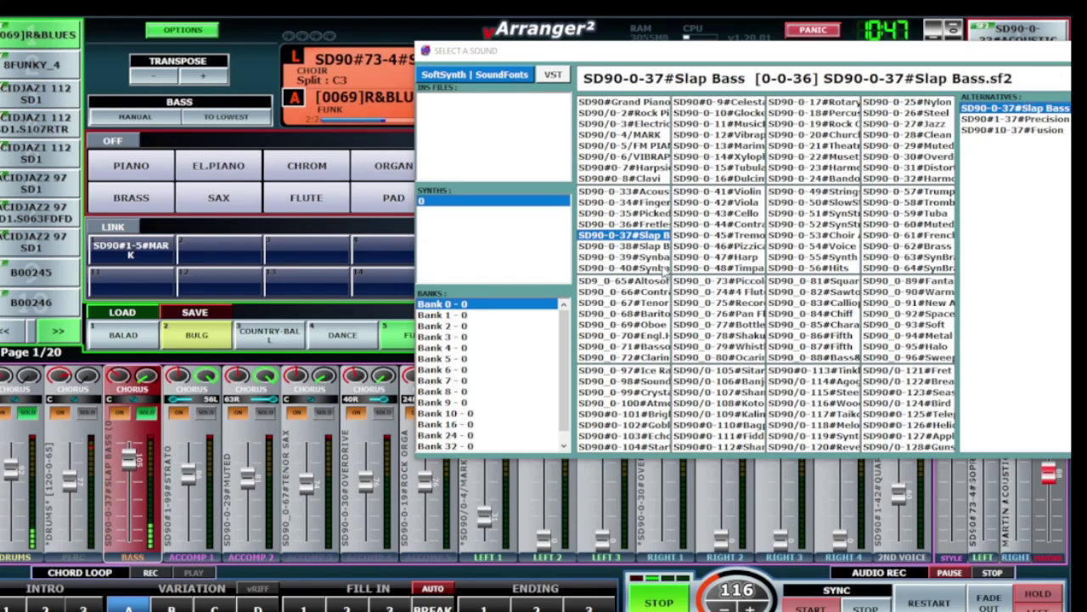
Audition Synbas1, Synbas2, Fretless, Picked and Finger with the drums, and assign SD90-0-38 Slap Bass2 to the bass channel
{"action": "left_click", "coordinate": [655, 257]}
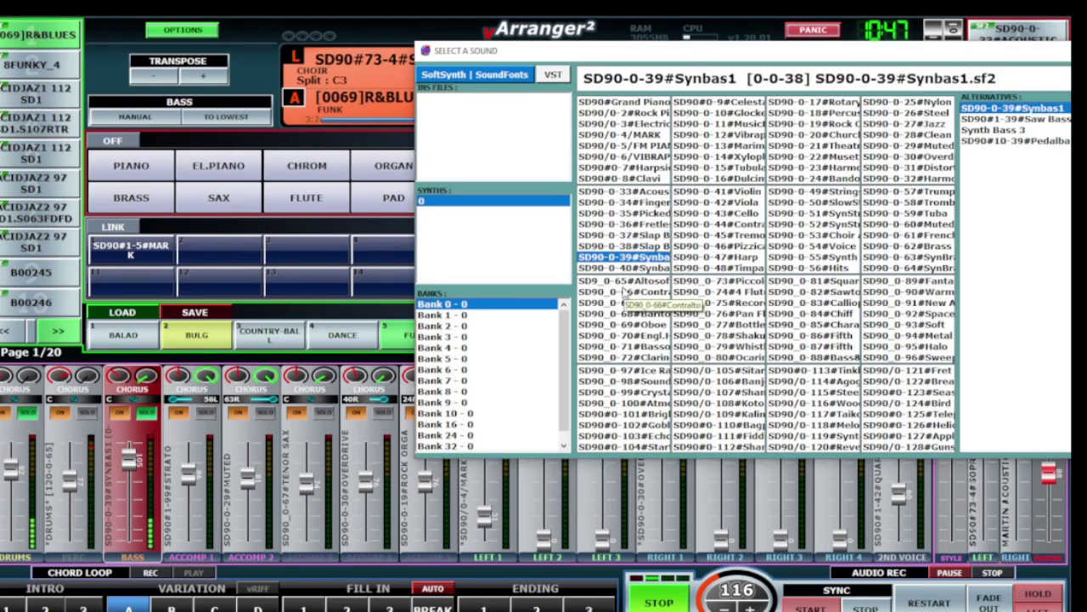
{"action": "left_click", "coordinate": [647, 267]}
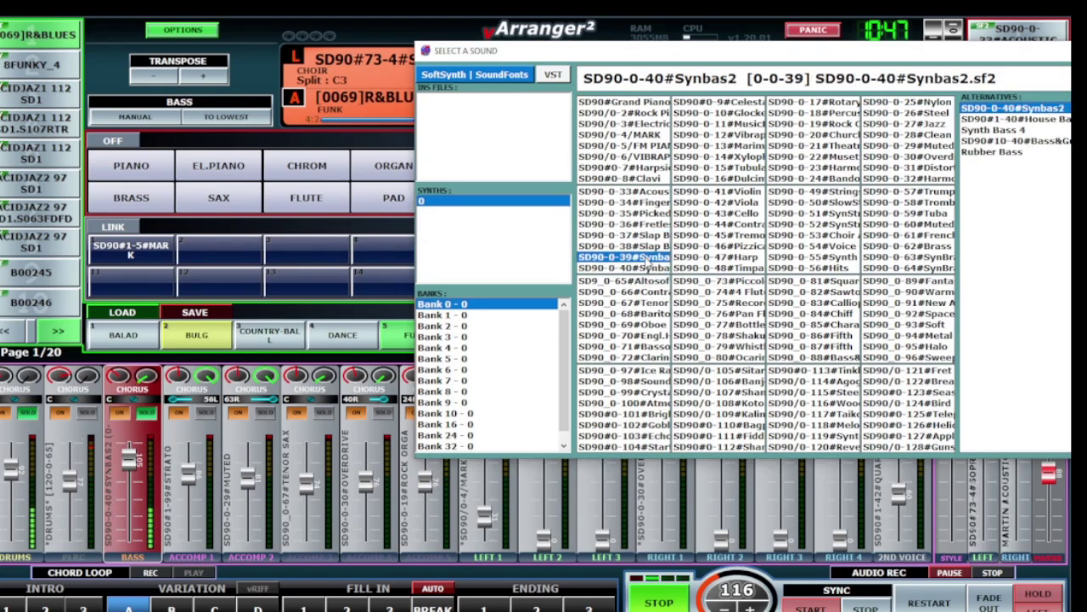
{"action": "left_click", "coordinate": [652, 225]}
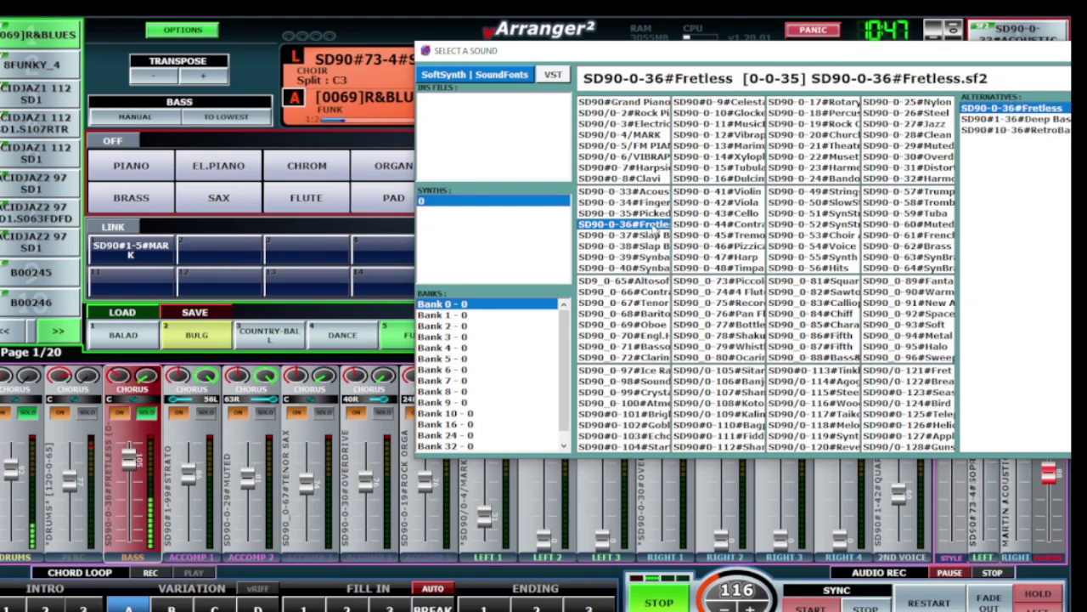
{"action": "left_click", "coordinate": [656, 214]}
{"action": "left_click", "coordinate": [655, 204]}
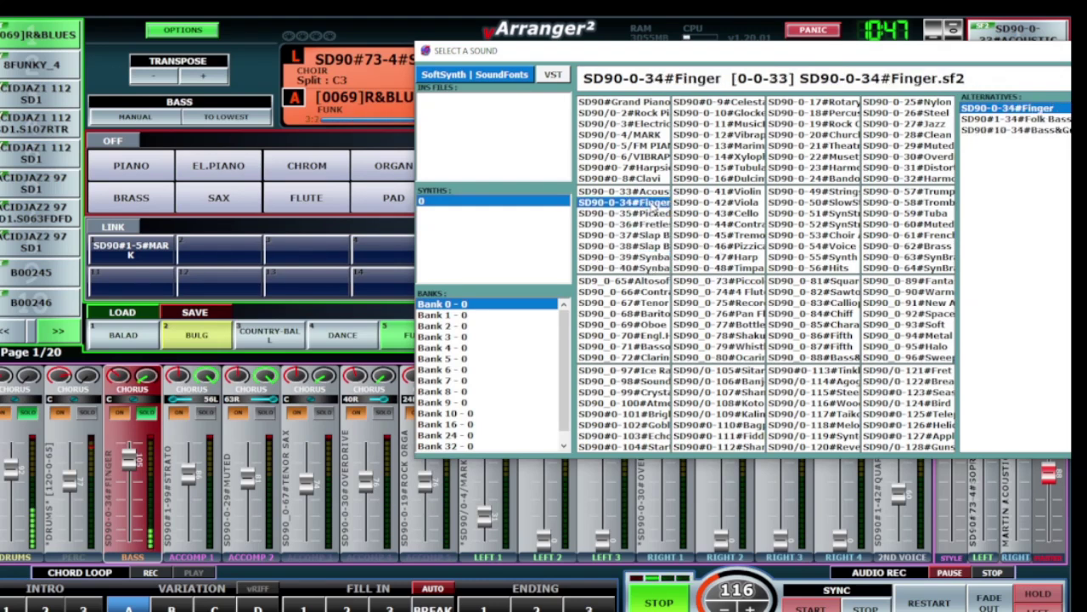
{"action": "left_click", "coordinate": [649, 258]}
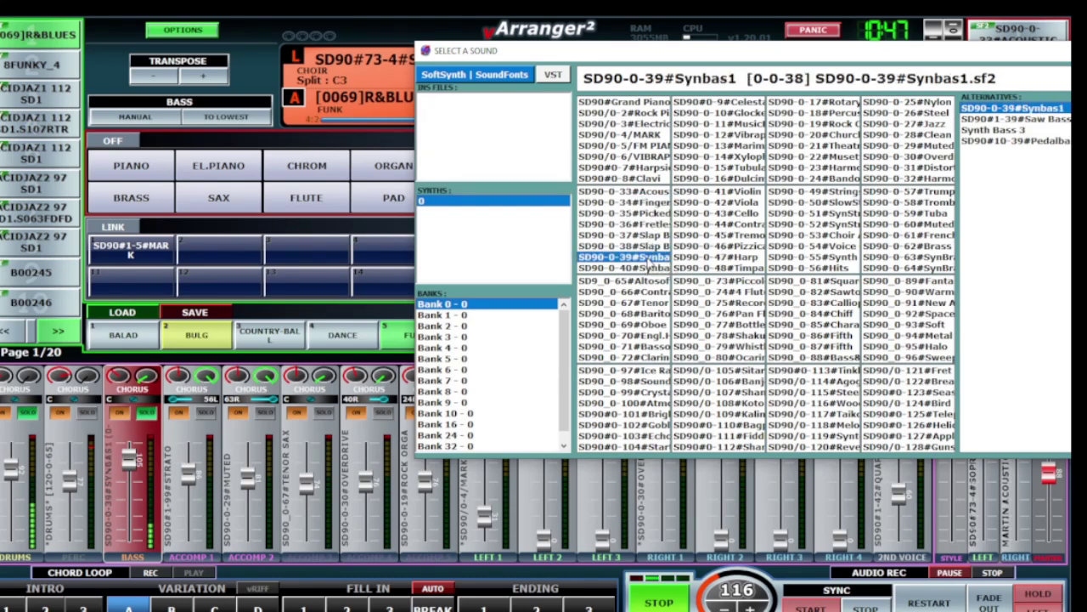
{"action": "left_click", "coordinate": [646, 246]}
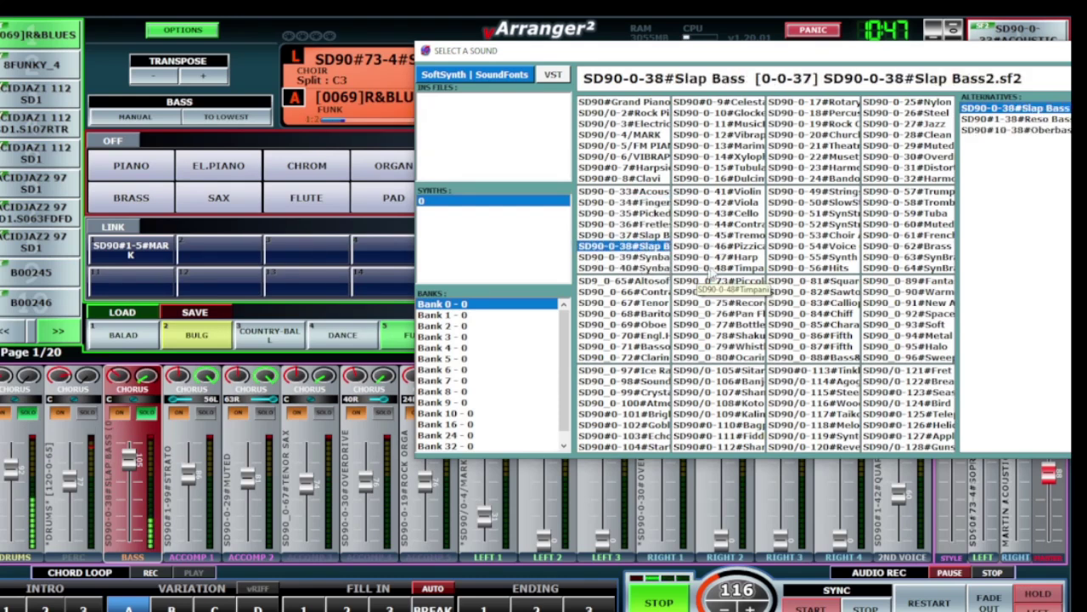
Reposition the sound selection window, solo the Accomp 1 channel, and select that channel for sound changes
{"action": "left_click_drag", "start_coordinate": [853, 64], "coordinate": [766, 90]}
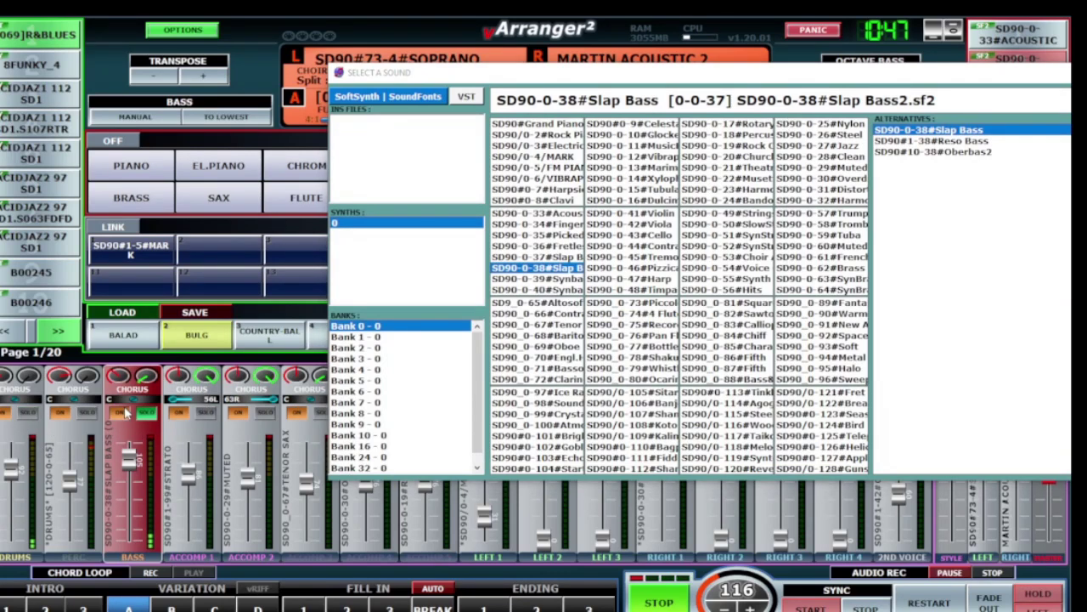
{"action": "left_click", "coordinate": [203, 413]}
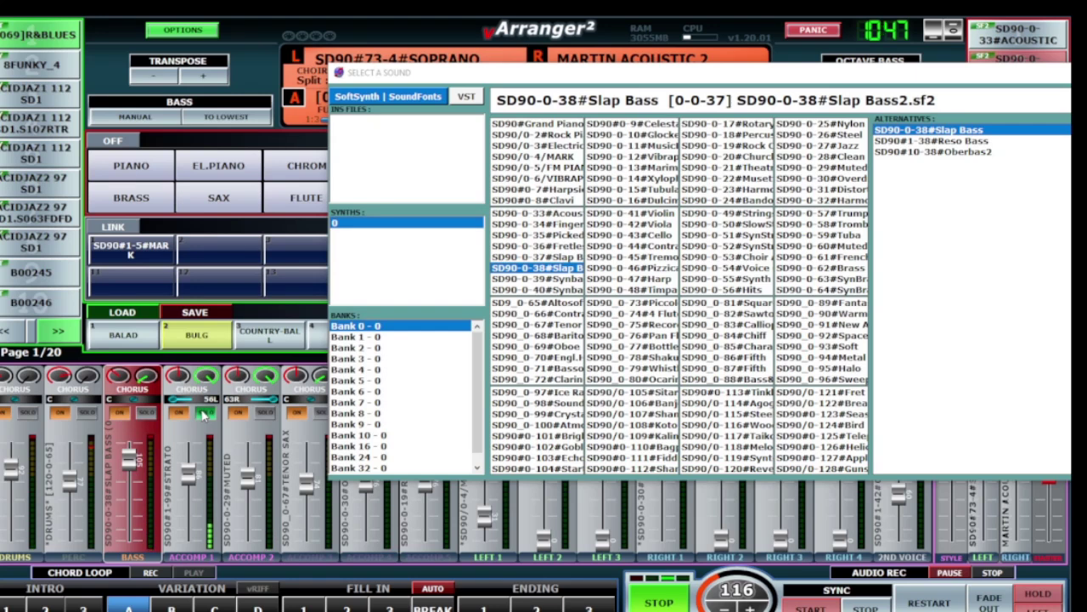
{"action": "left_click", "coordinate": [186, 493]}
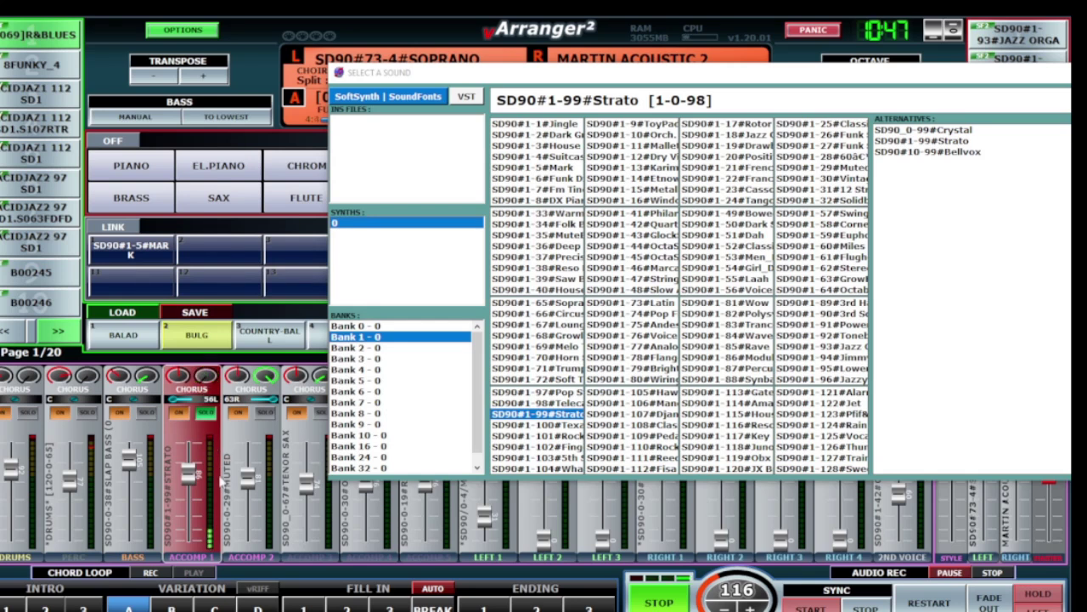
Audition Bank 1 guitars on Accomp 1, including Telecast and Pop Strat, and switch to SD90#1-25 Classic
{"action": "left_click", "coordinate": [569, 426]}
{"action": "left_click", "coordinate": [564, 404]}
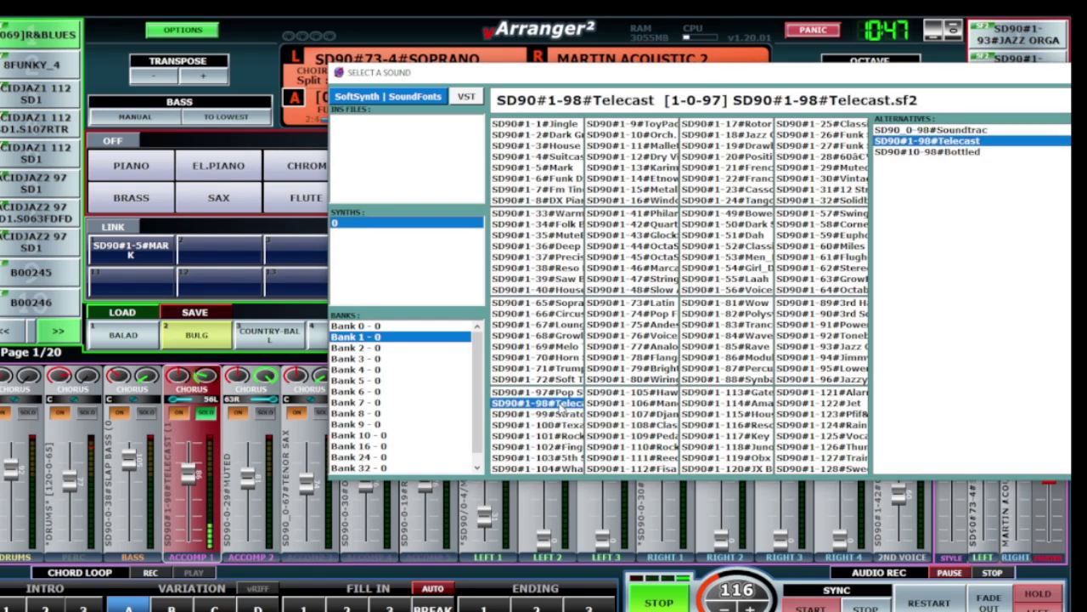
{"action": "left_click", "coordinate": [559, 393]}
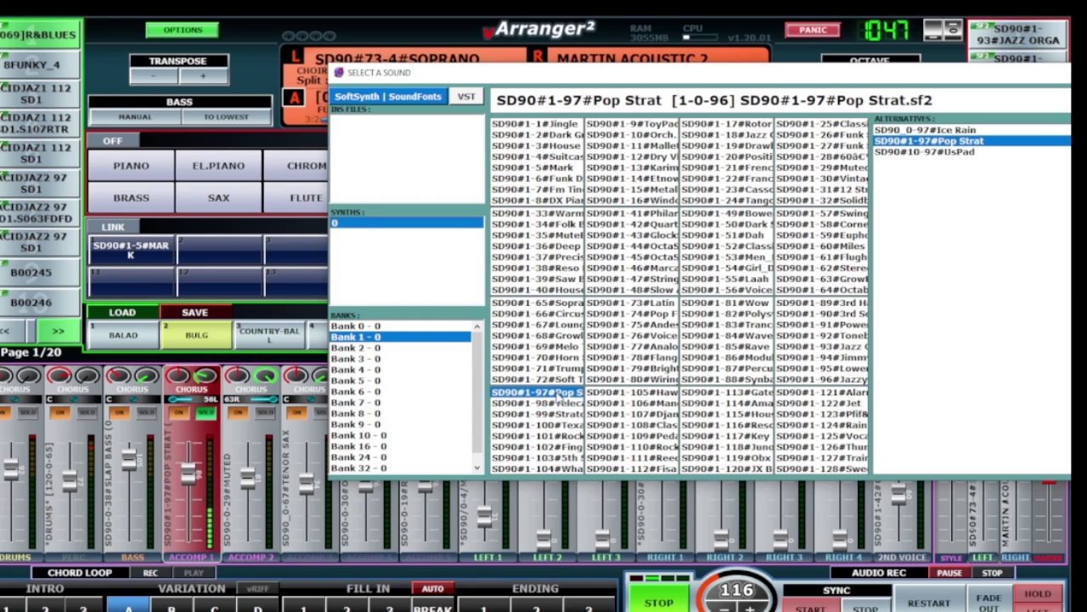
{"action": "left_click", "coordinate": [356, 326]}
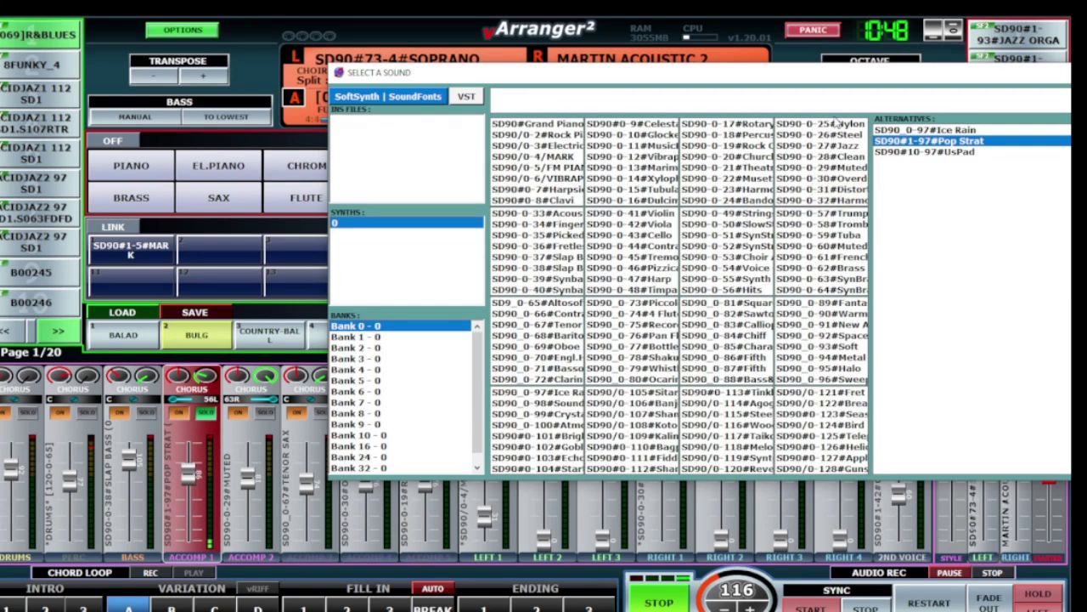
{"action": "left_click", "coordinate": [841, 125]}
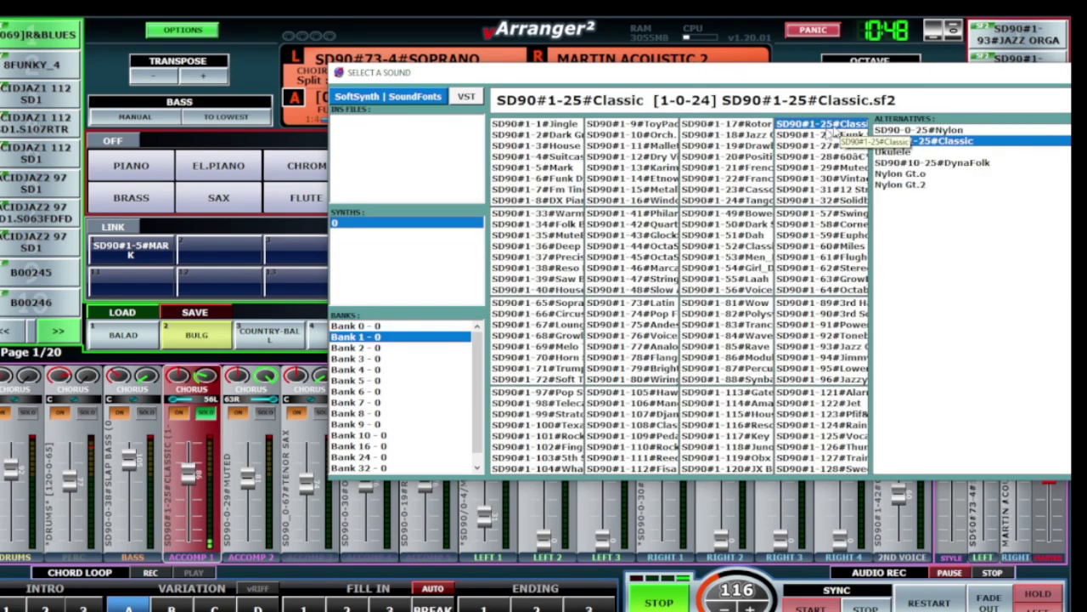
Audition the Bank 0 guitars Nylon, Steel, Jazz, Clean and Muted on the Accomp 1 channel
{"action": "left_click", "coordinate": [357, 326]}
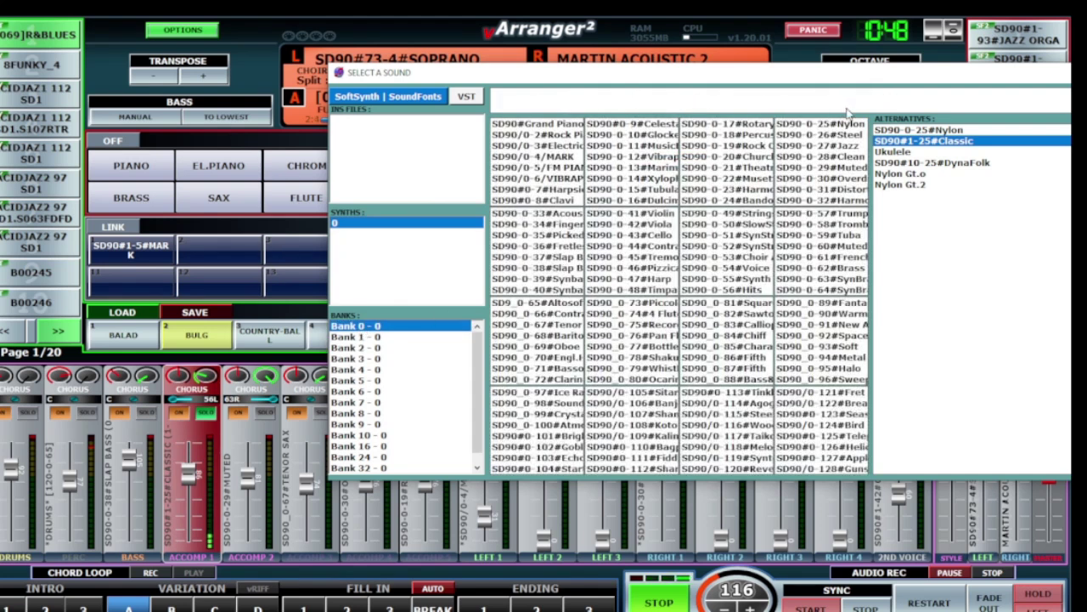
{"action": "left_click", "coordinate": [846, 127]}
{"action": "left_click", "coordinate": [848, 136]}
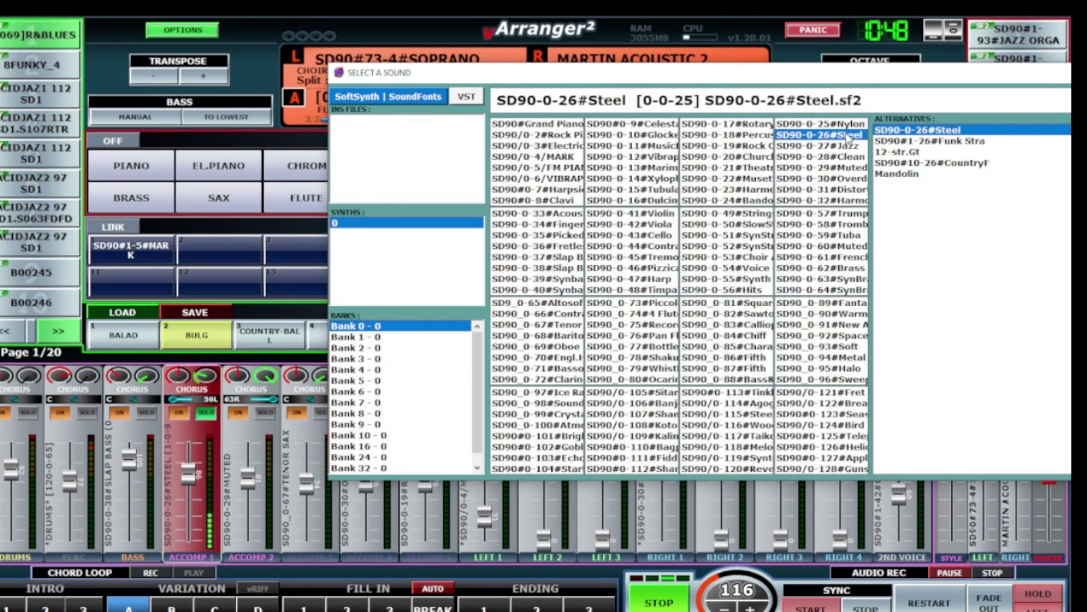
{"action": "left_click", "coordinate": [848, 146]}
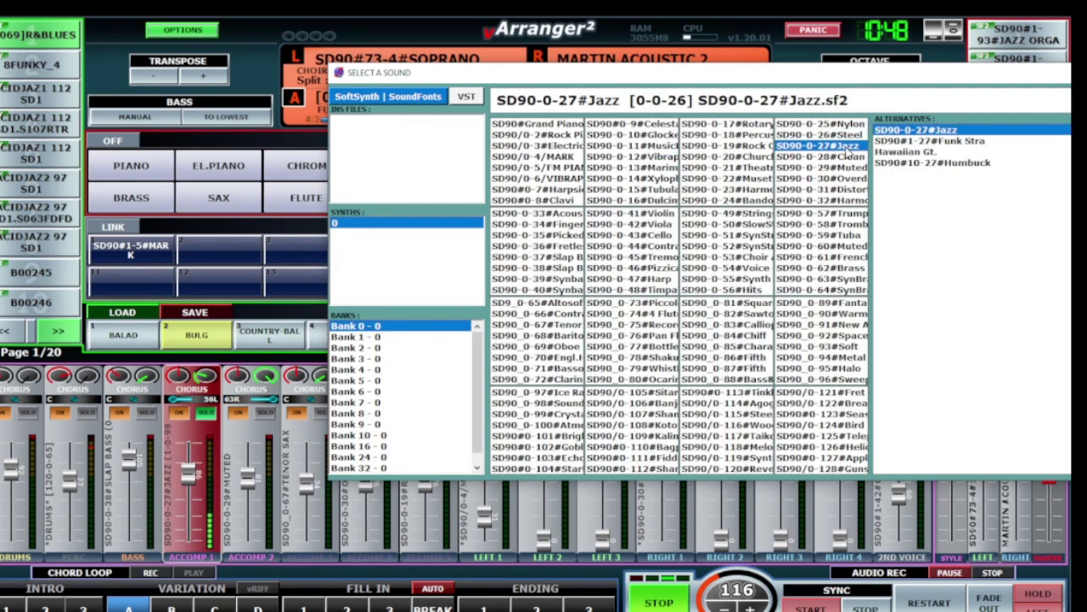
{"action": "left_click", "coordinate": [850, 158]}
{"action": "left_click", "coordinate": [851, 169]}
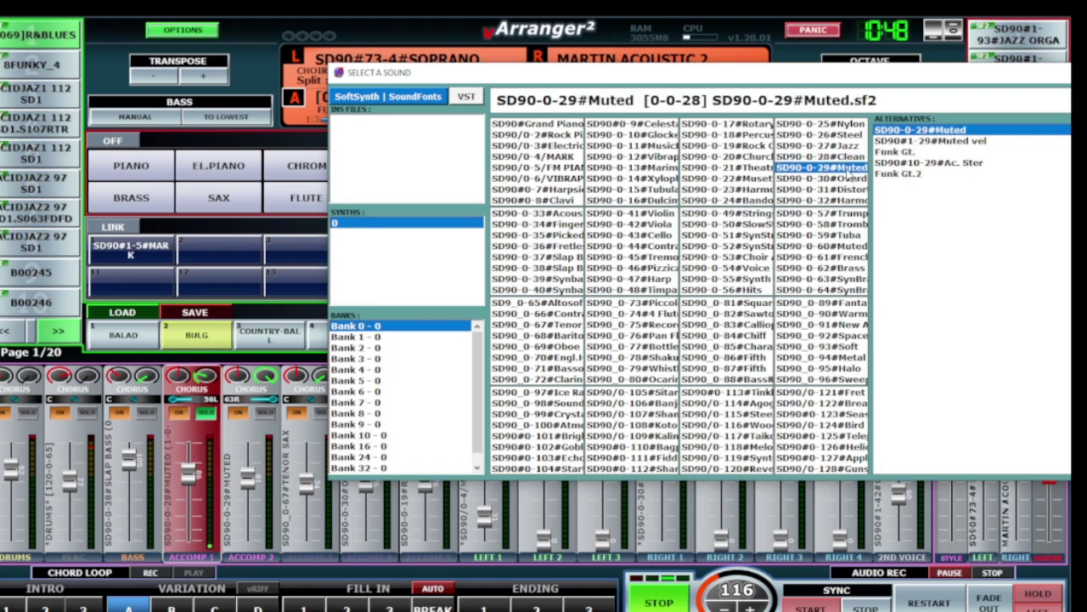
Audition Bank 1 guitars on Accomp 1, including Funk Stra, 60's Stopp and Muted vel, and assign SD90#1-25 Classic
{"action": "left_click", "coordinate": [367, 338]}
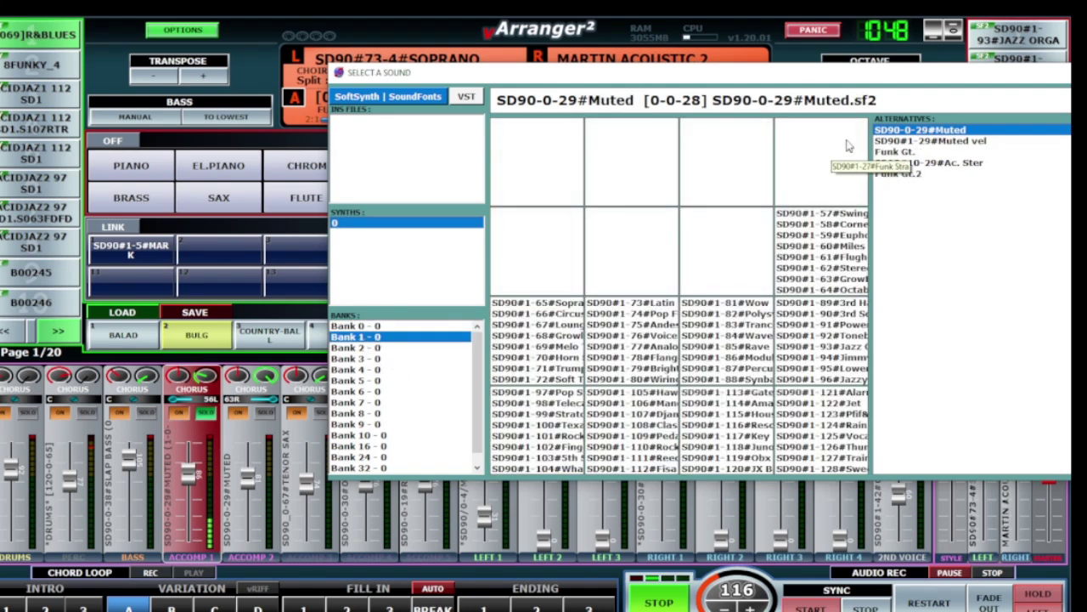
{"action": "left_click", "coordinate": [845, 125]}
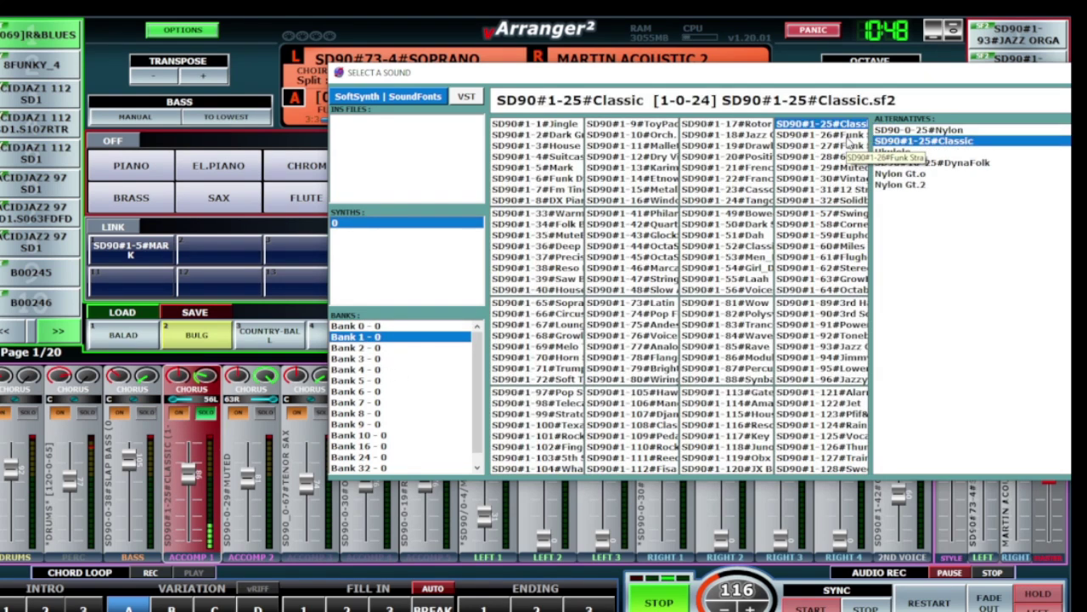
{"action": "left_click", "coordinate": [847, 135]}
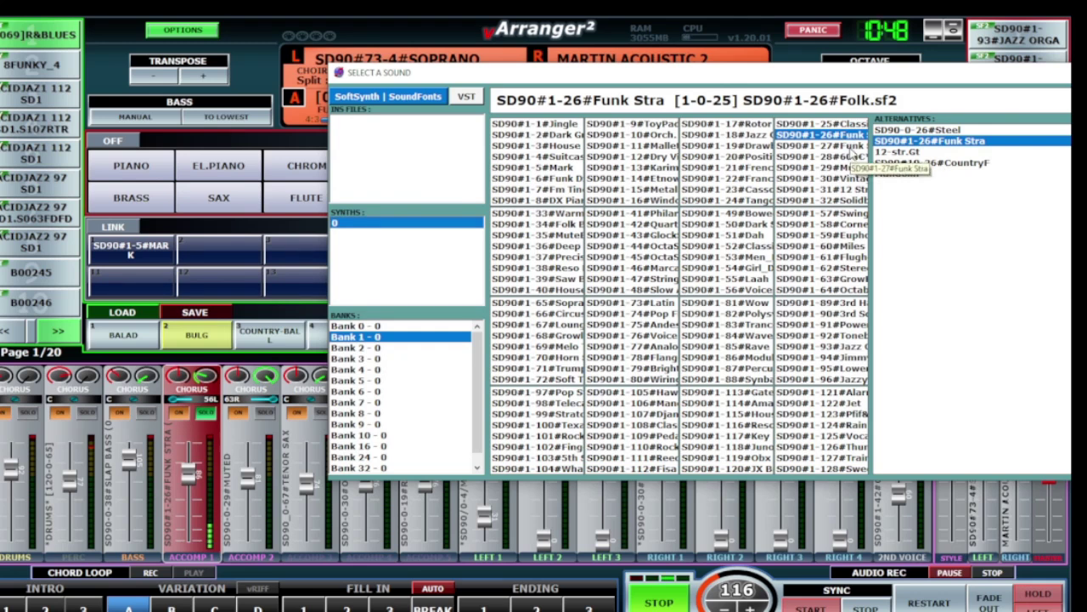
{"action": "left_click", "coordinate": [849, 146]}
{"action": "left_click", "coordinate": [849, 157]}
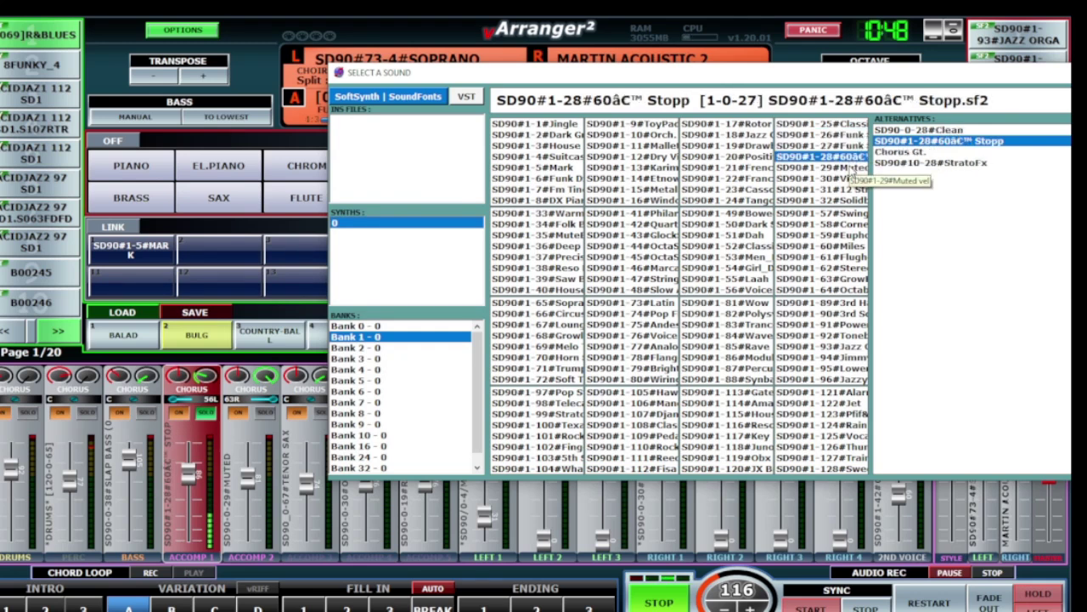
{"action": "left_click", "coordinate": [850, 169]}
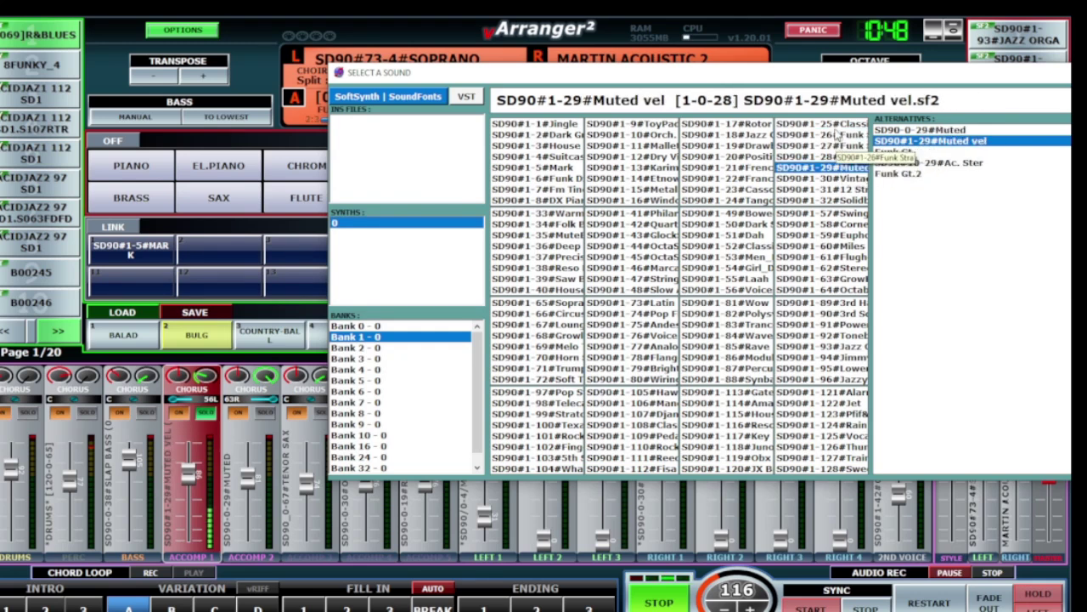
{"action": "left_click", "coordinate": [837, 124]}
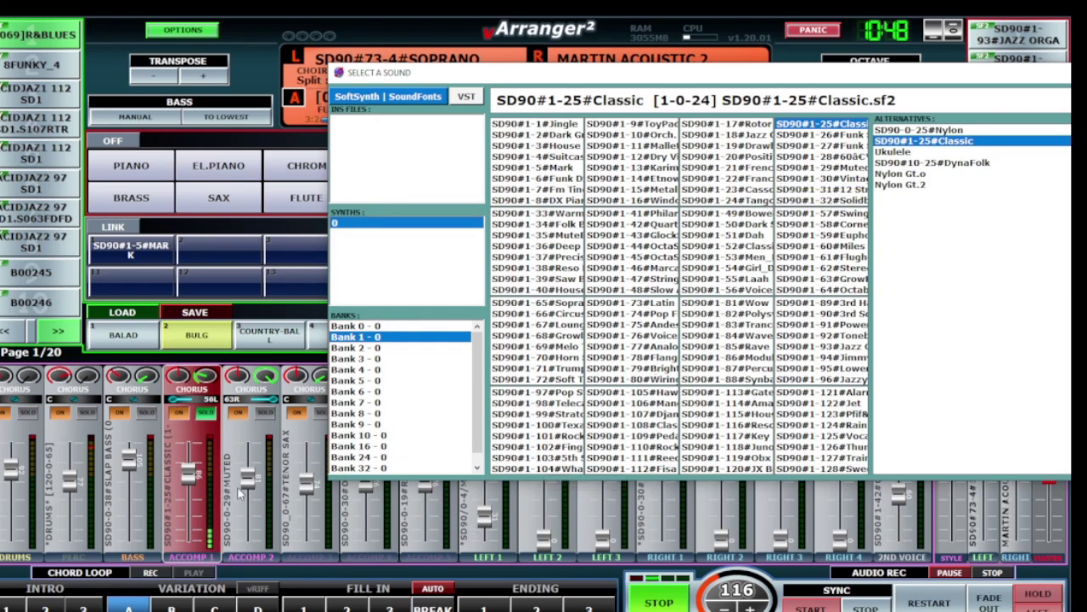
Solo the bass and drums alongside Accomp 1, raise the drums volume slightly, and rebalance the Accomp 1 volume to about 74
{"action": "left_click_drag", "start_coordinate": [185, 478], "coordinate": [187, 496]}
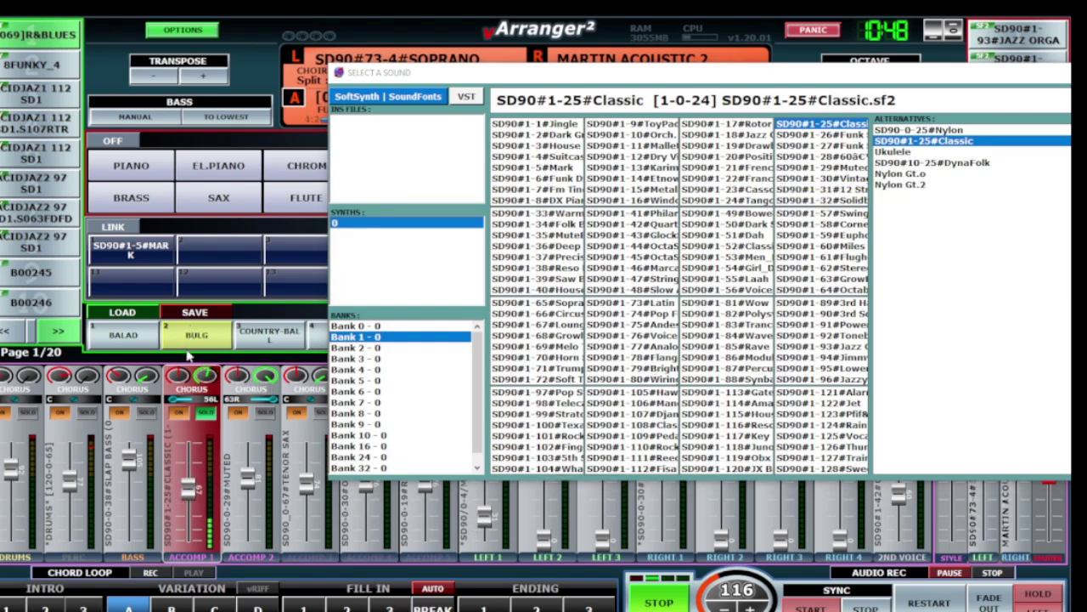
{"action": "left_click", "coordinate": [146, 413]}
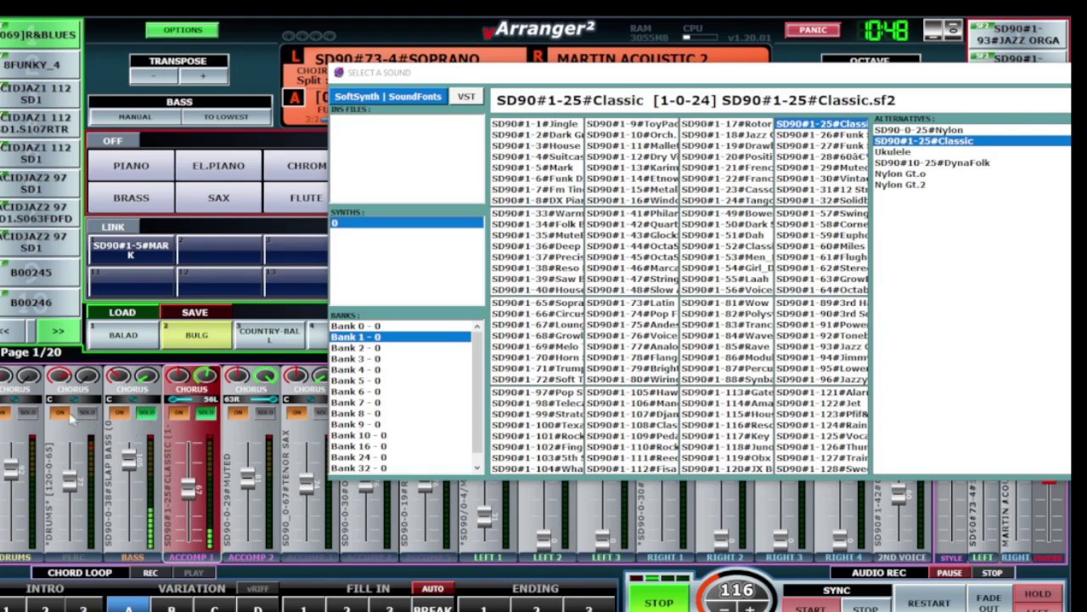
{"action": "left_click", "coordinate": [31, 414]}
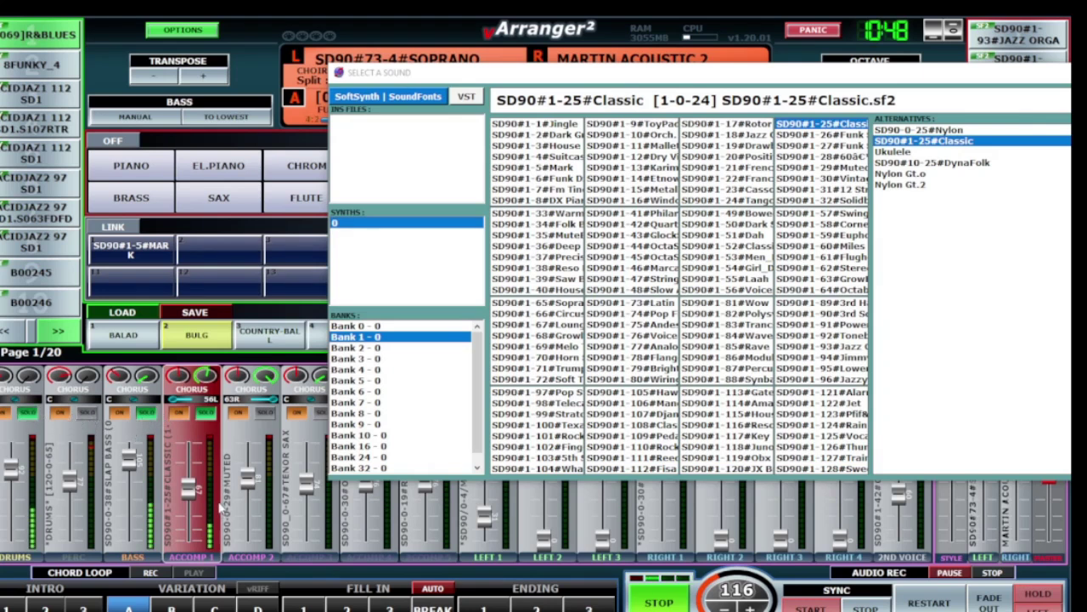
{"action": "left_click", "coordinate": [187, 506]}
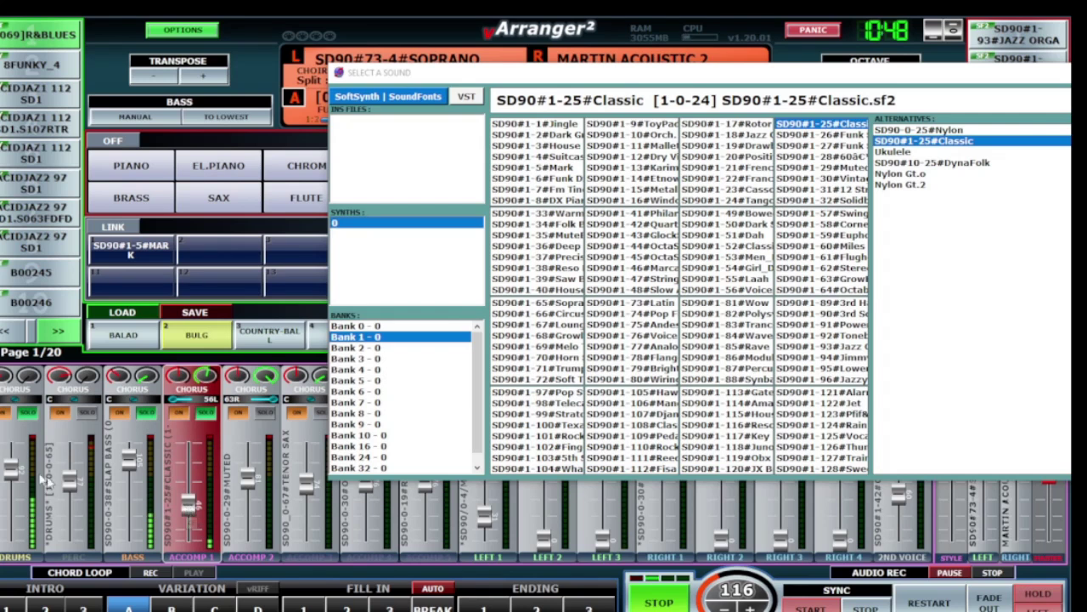
{"action": "left_click", "coordinate": [15, 457]}
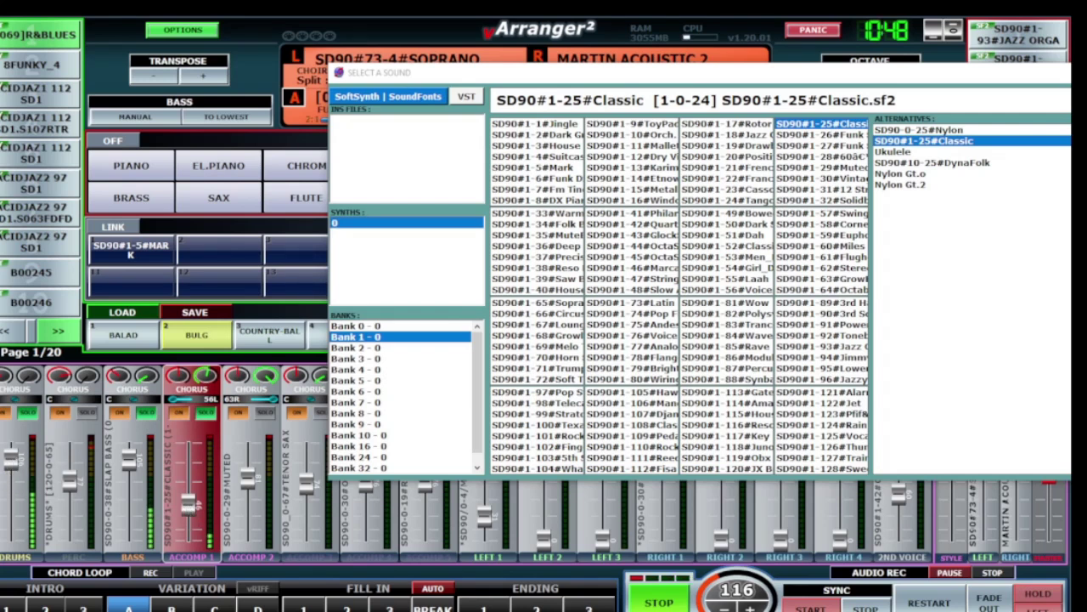
{"action": "left_click_drag", "start_coordinate": [191, 509], "coordinate": [190, 482]}
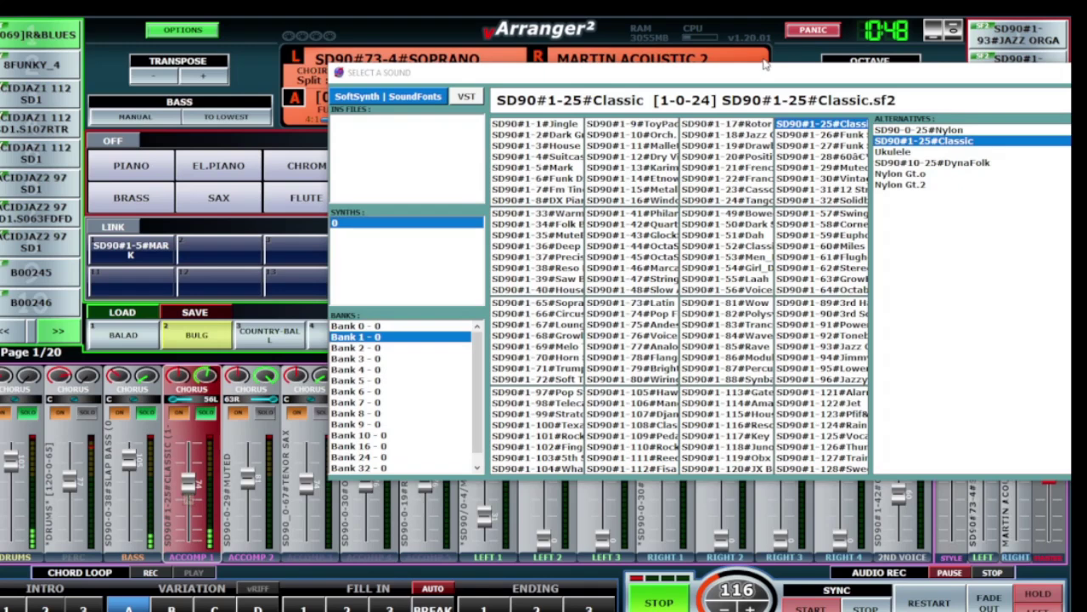
Move the sound selection window off the Accomp 2 controls, solo Accomp 2, and select that channel for sound changes
{"action": "left_click_drag", "start_coordinate": [740, 80], "coordinate": [846, 70]}
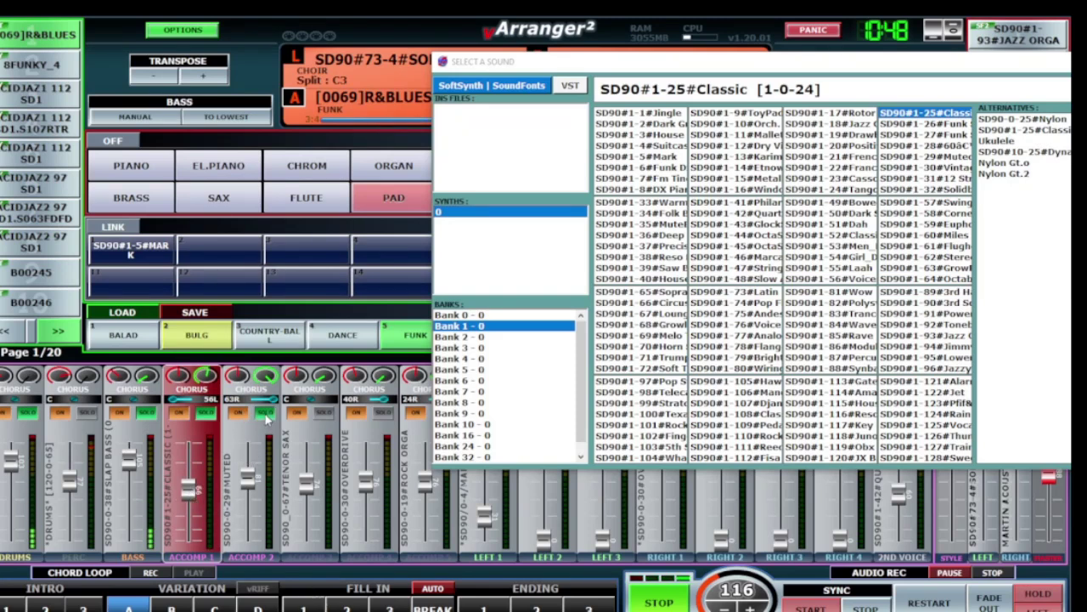
{"action": "left_click", "coordinate": [251, 529]}
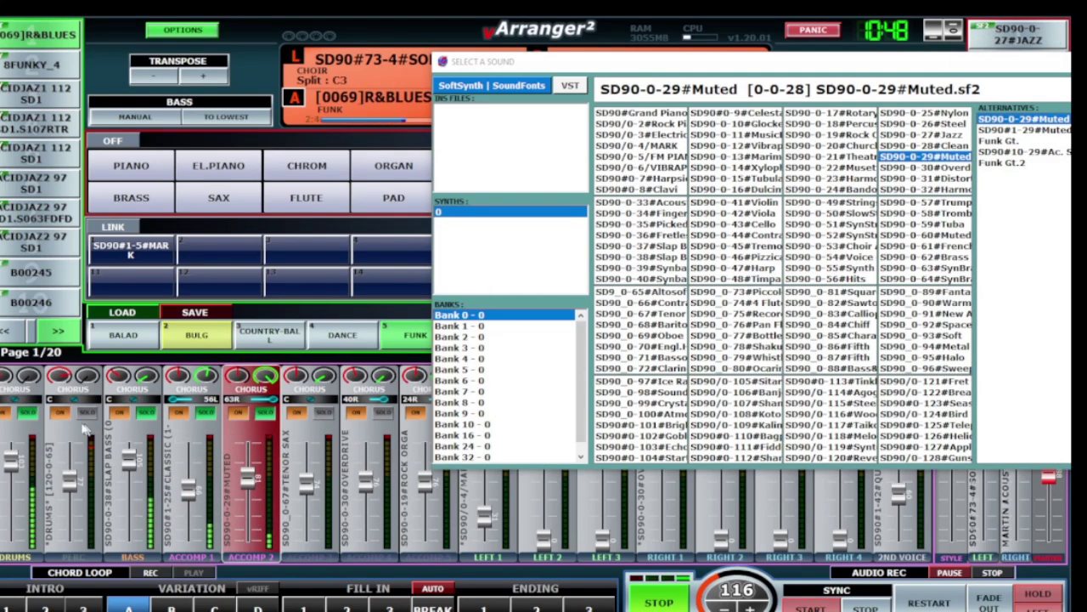
{"action": "left_click", "coordinate": [38, 428]}
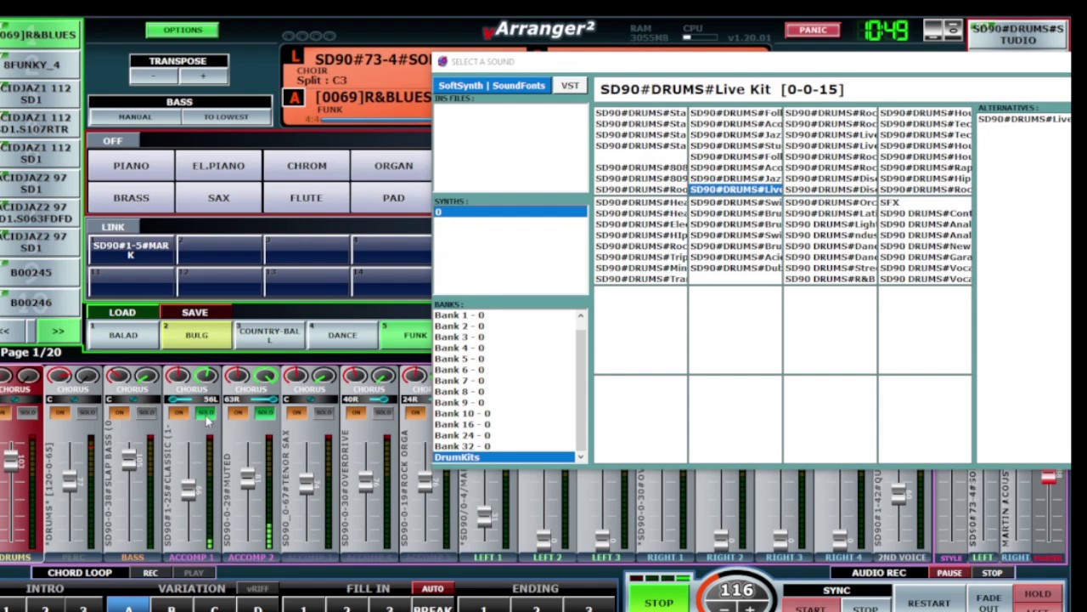
{"action": "left_click", "coordinate": [263, 445]}
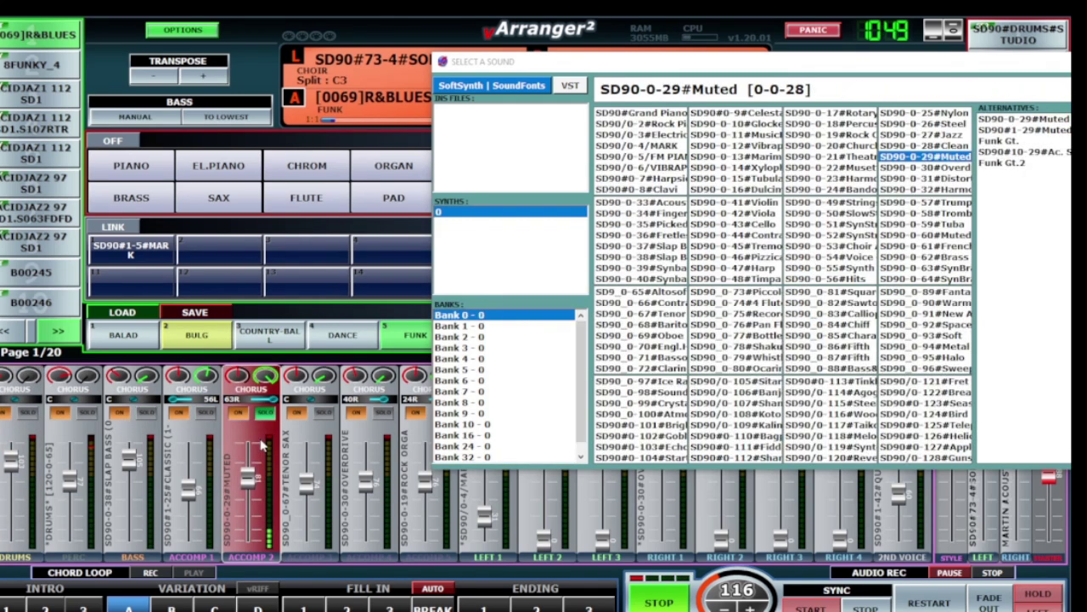
Audition Bank 0 Clean and Muted and Bank 1 Muted vel, 60's Stopp, 27 Funk Stra and Mark on Accomp 2, and assign SD90#1-26 Funk Stra
{"action": "left_click", "coordinate": [954, 148]}
{"action": "left_click", "coordinate": [952, 158]}
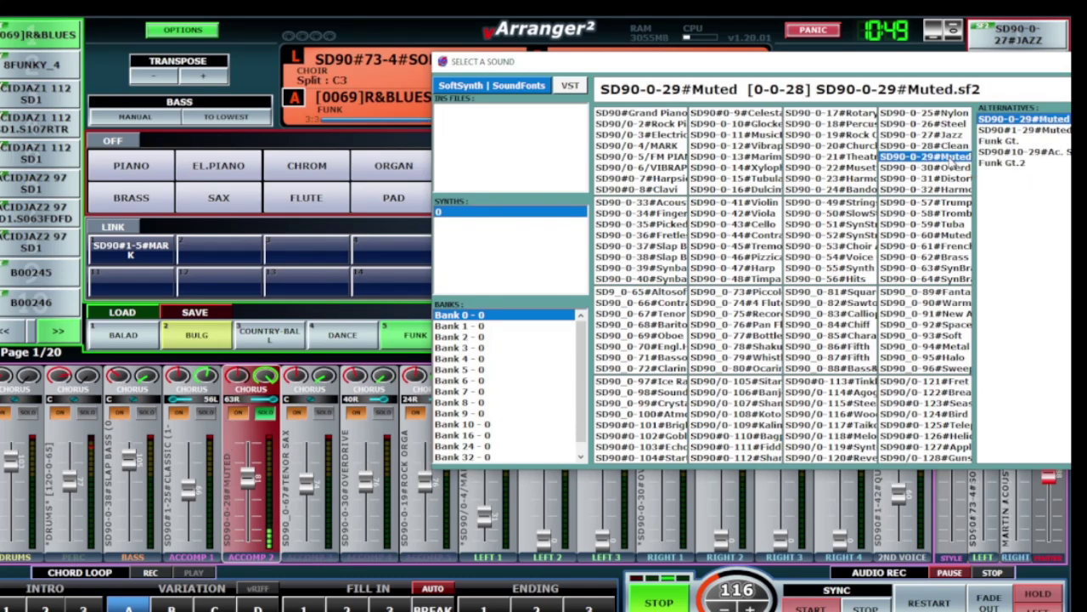
{"action": "left_click", "coordinate": [465, 336]}
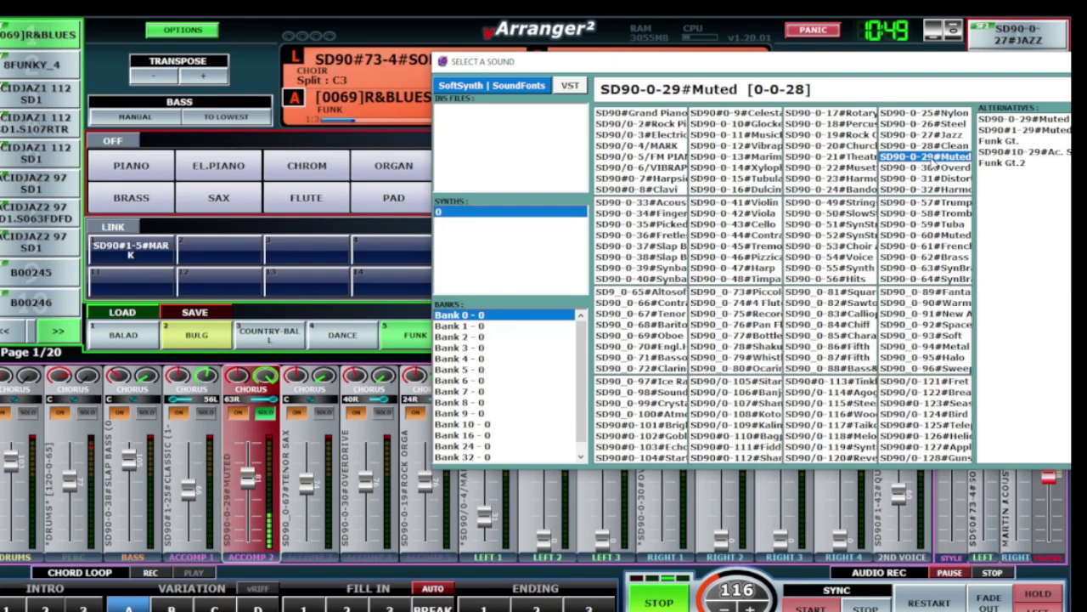
{"action": "left_click", "coordinate": [474, 328]}
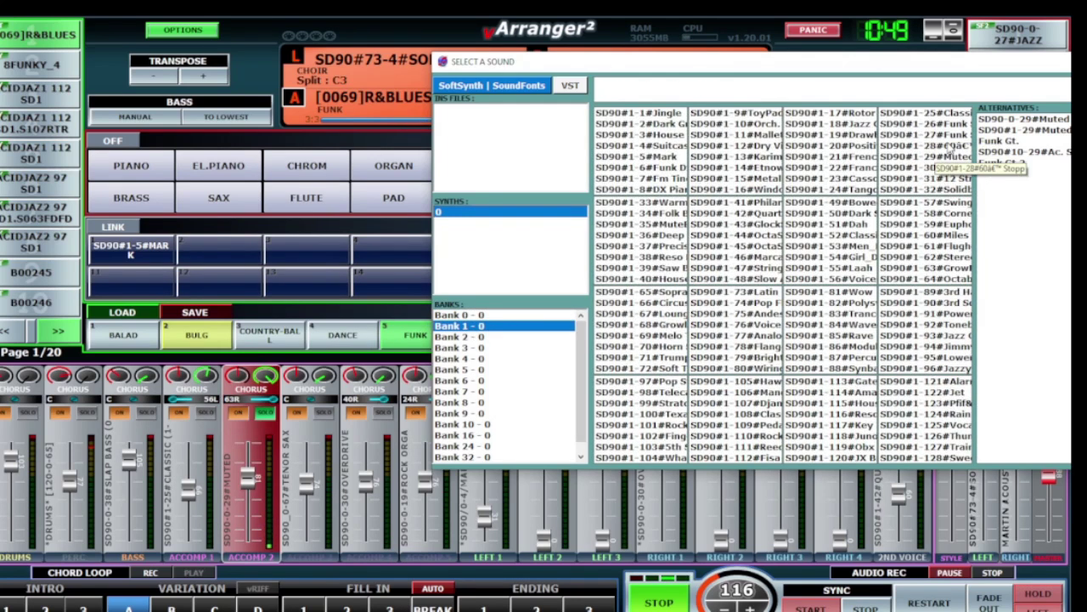
{"action": "left_click", "coordinate": [955, 159]}
{"action": "left_click", "coordinate": [944, 149]}
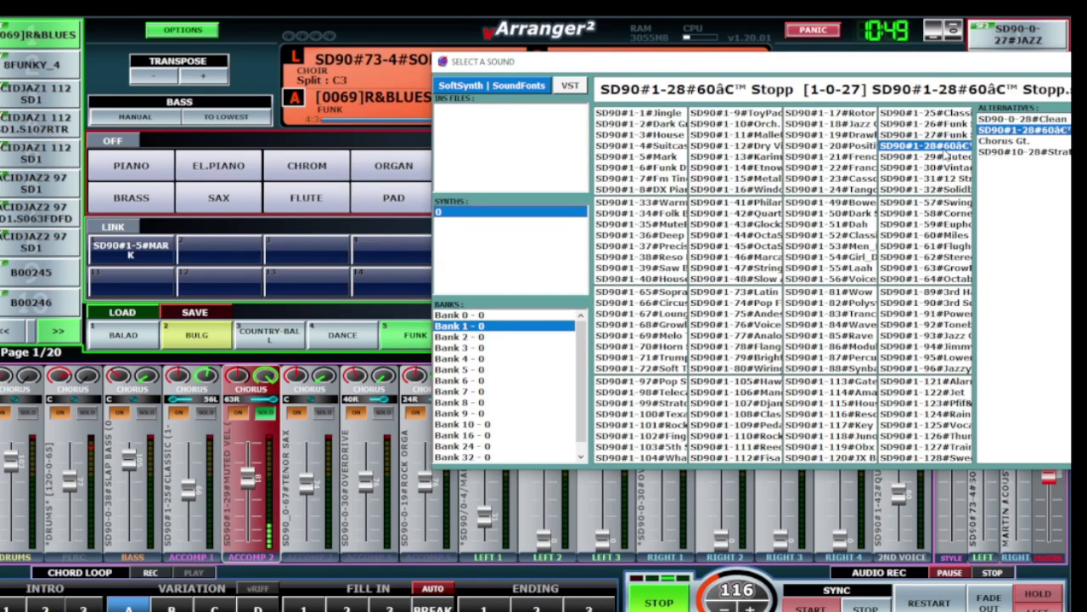
{"action": "left_click", "coordinate": [944, 136]}
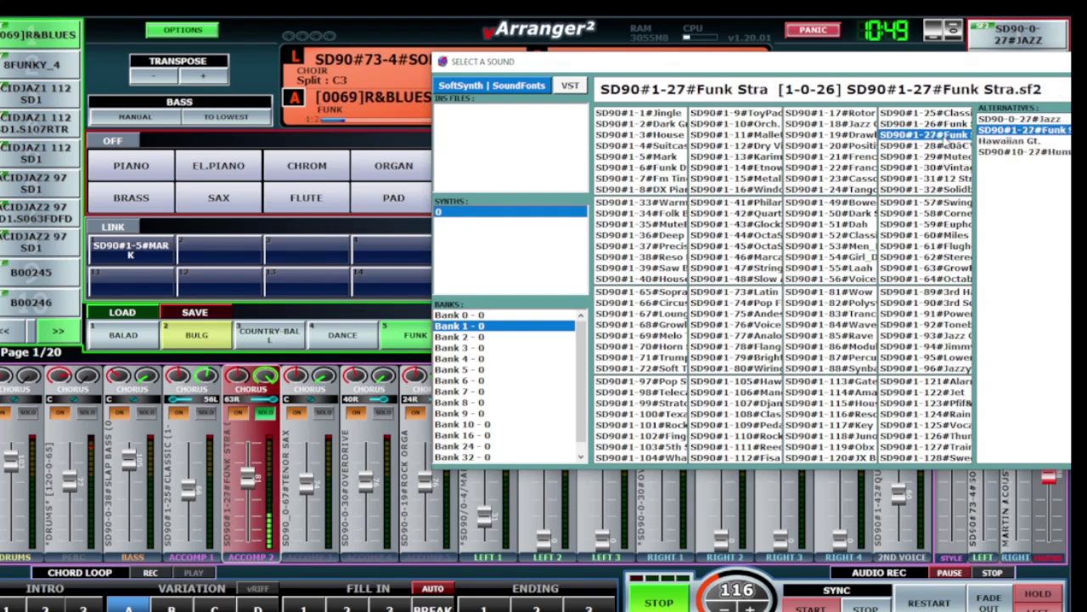
{"action": "left_click", "coordinate": [667, 158]}
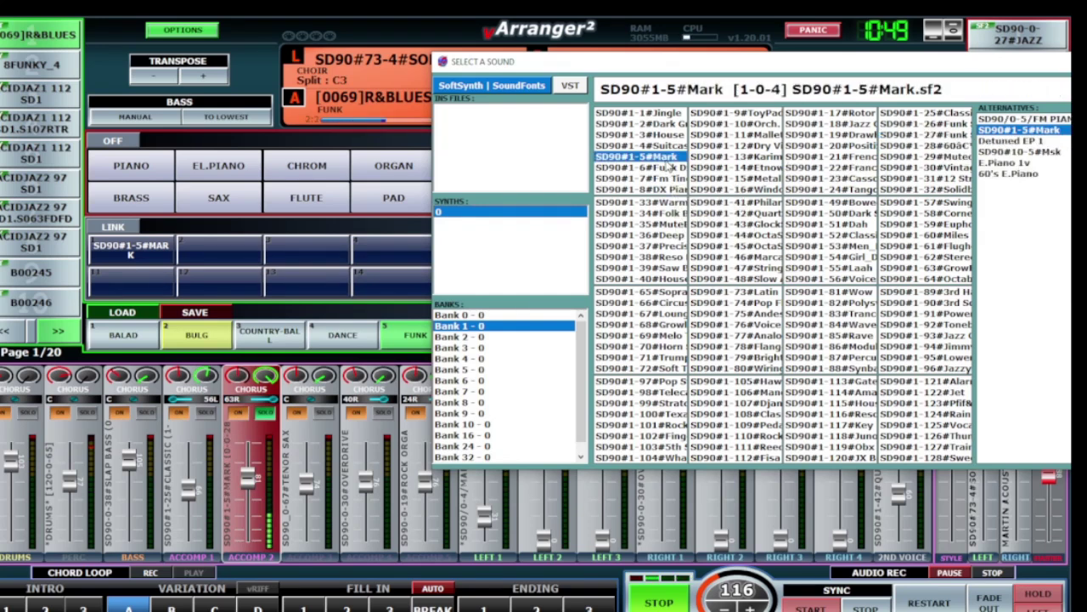
{"action": "left_click", "coordinate": [958, 125]}
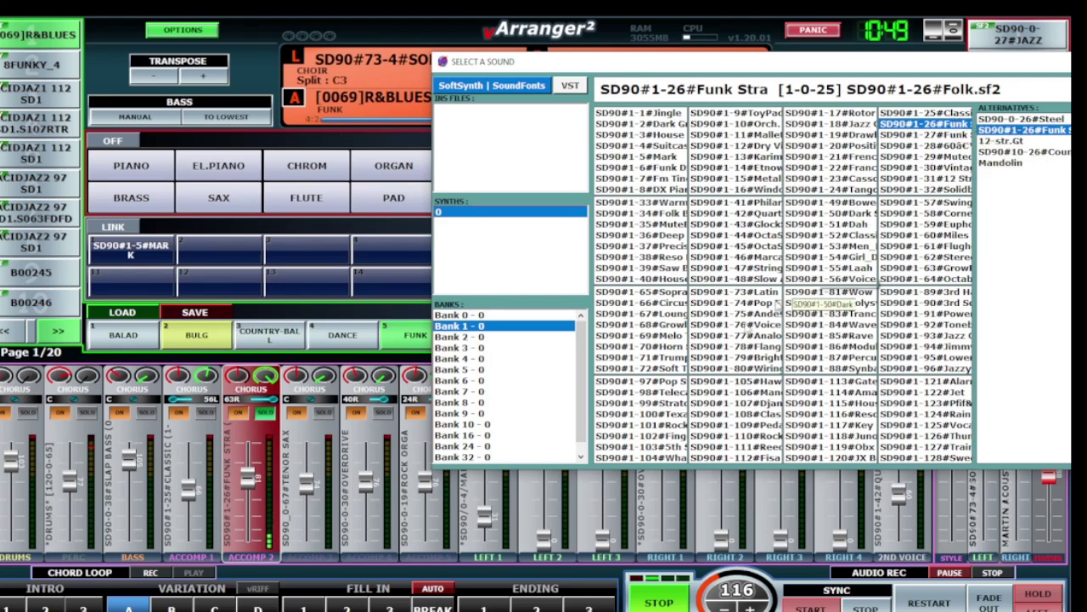
Raise the Accomp 2 volume to 91 for Funk Stra, and lower it for the Grand Piano in variation B
{"action": "left_click_drag", "start_coordinate": [266, 465], "coordinate": [265, 433]}
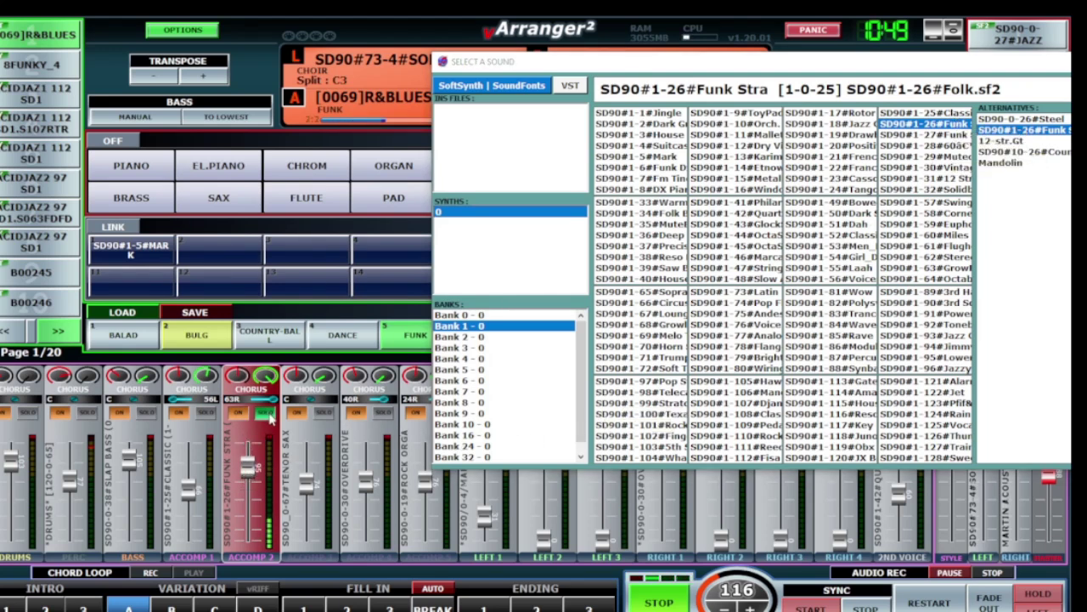
{"action": "scroll", "coordinate": [247, 471], "scroll_direction": "up", "scroll_amount": 3}
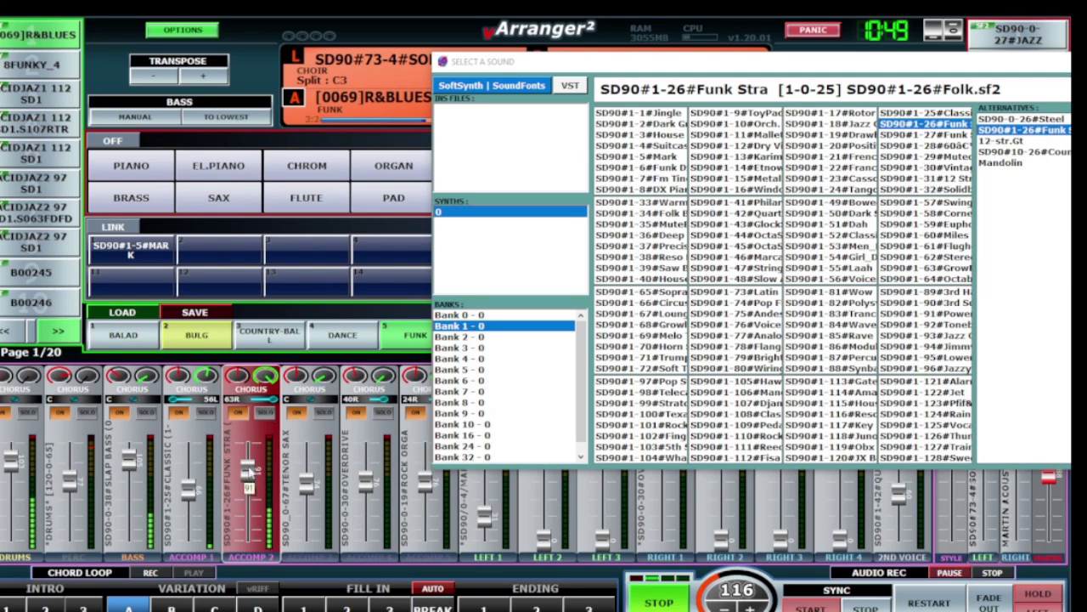
{"action": "left_click_drag", "start_coordinate": [970, 74], "coordinate": [874, 63]}
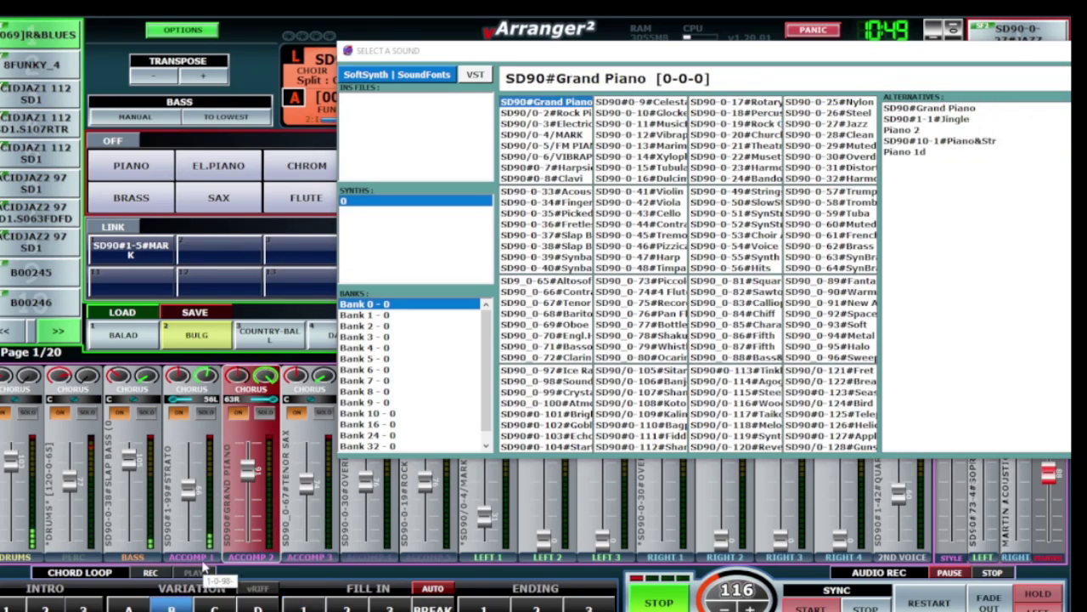
{"action": "left_click_drag", "start_coordinate": [250, 487], "coordinate": [252, 508]}
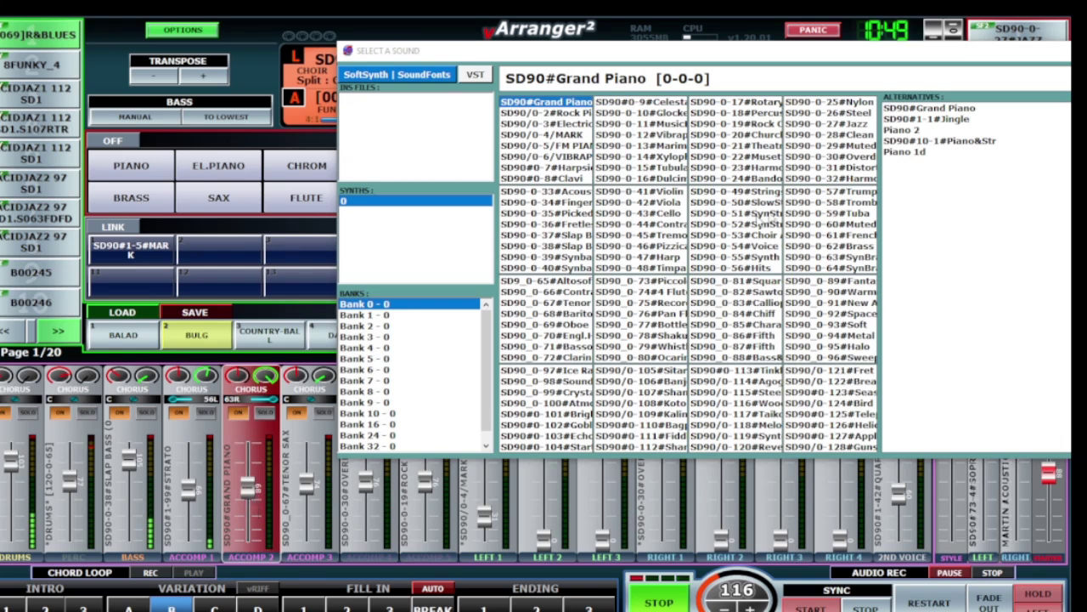
Reposition and close the sound selection window, and raise the master volume slightly
{"action": "left_click_drag", "start_coordinate": [990, 55], "coordinate": [826, 102]}
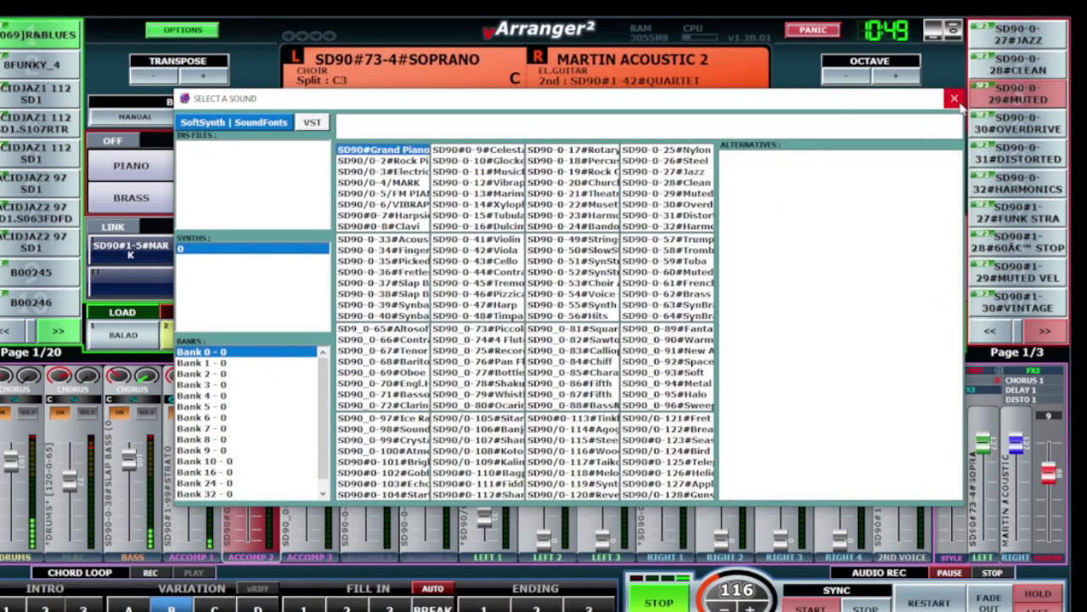
{"action": "left_click", "coordinate": [954, 99]}
{"action": "left_click_drag", "start_coordinate": [1053, 480], "coordinate": [1050, 460]}
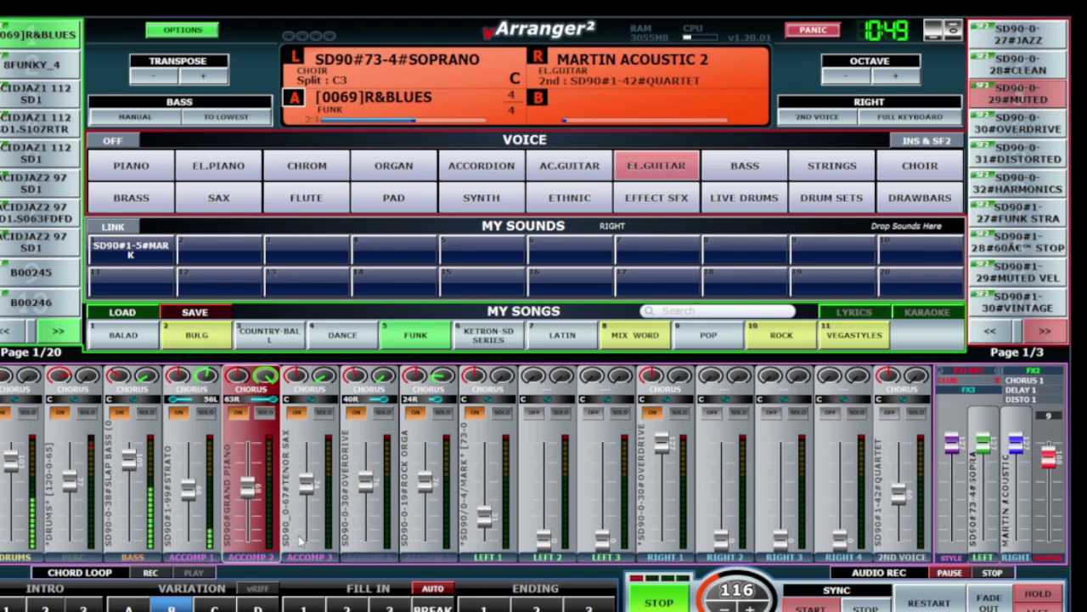
Select the Accomp 3 channel with the Tenor Sax sound and solo it
{"action": "left_click", "coordinate": [299, 537]}
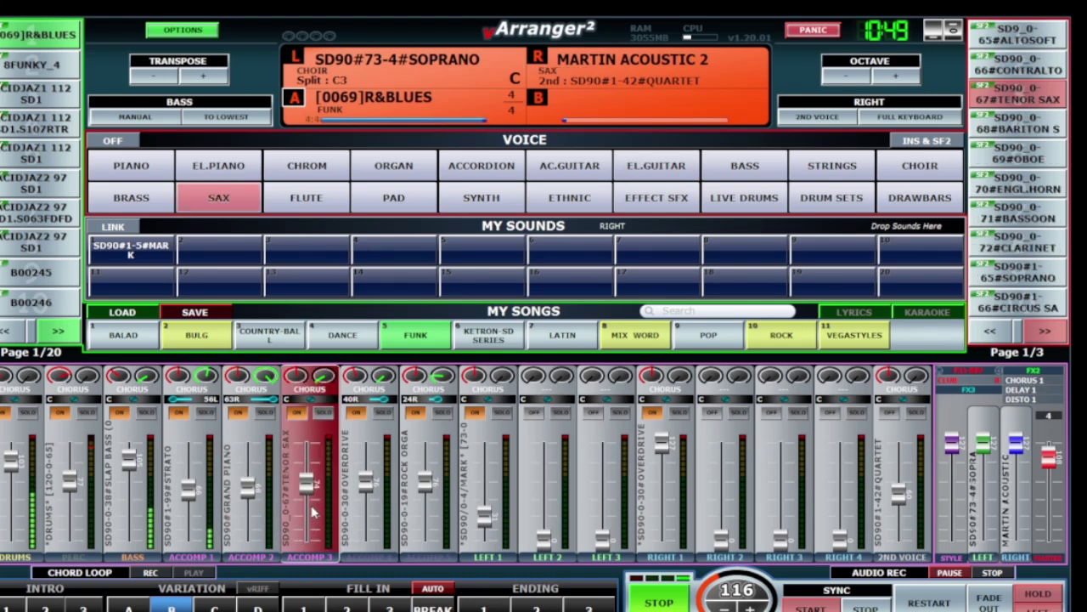
{"action": "left_click", "coordinate": [323, 412]}
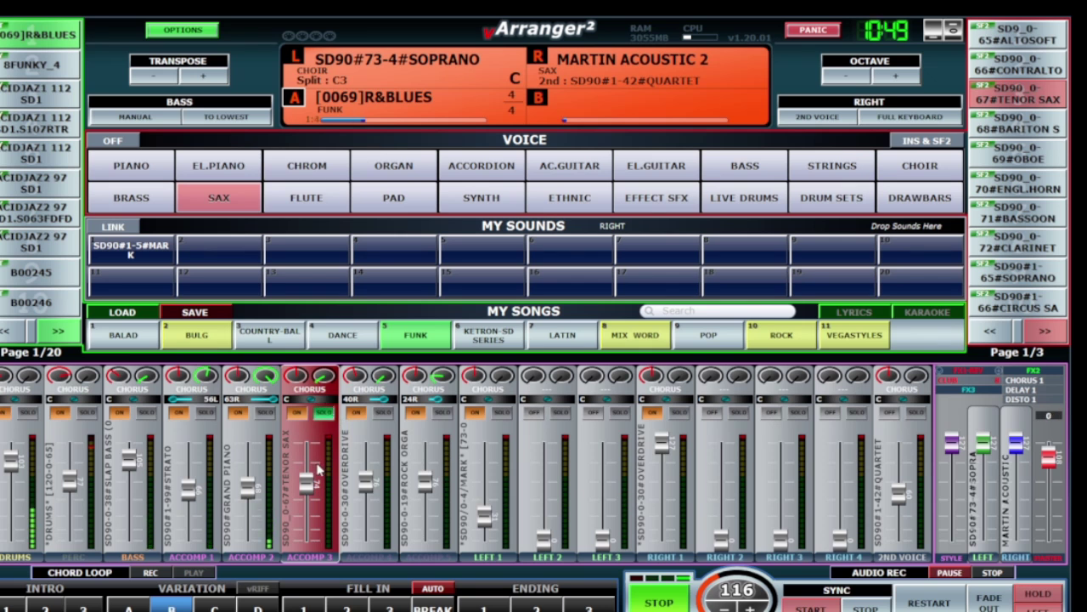
Open the sound selection window for the Accomp 3 Tenor Sax channel and raise the channel's volume
{"action": "double_click", "coordinate": [310, 516]}
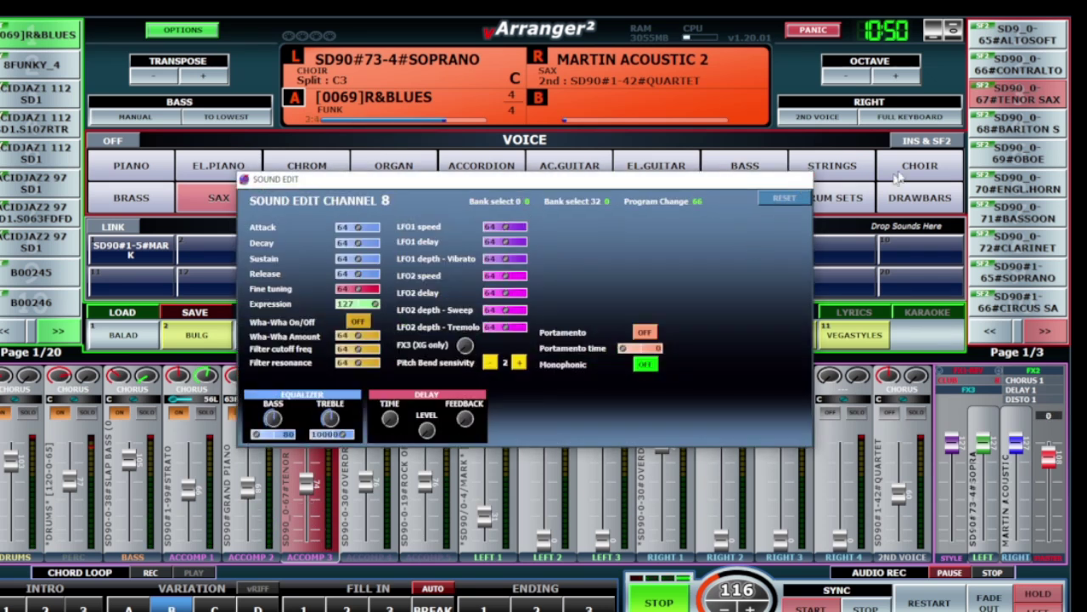
{"action": "left_click", "coordinate": [803, 180]}
{"action": "left_click", "coordinate": [934, 143]}
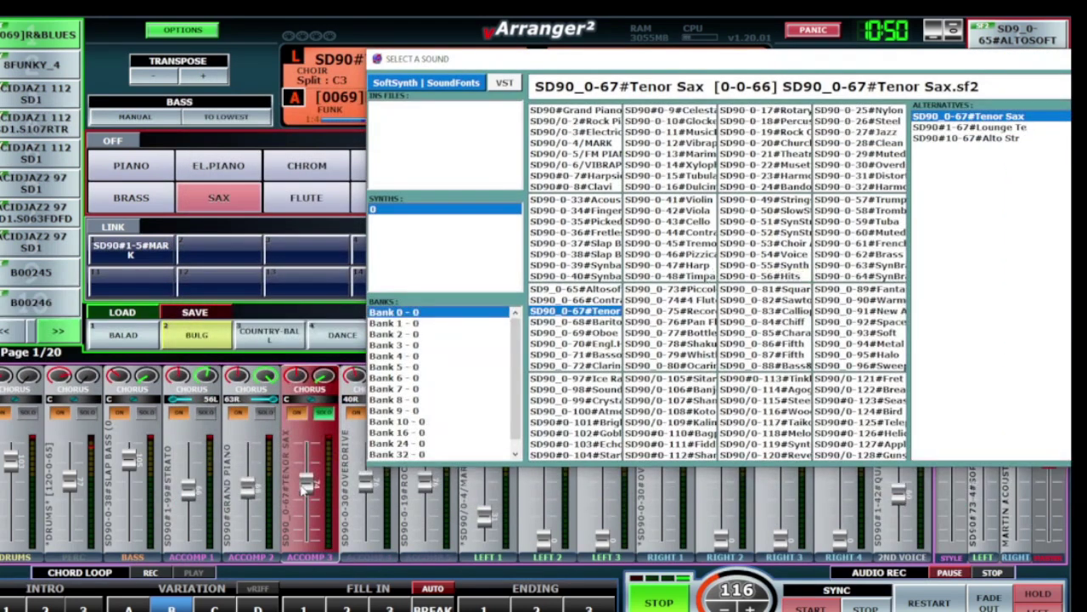
{"action": "left_click_drag", "start_coordinate": [308, 488], "coordinate": [308, 467]}
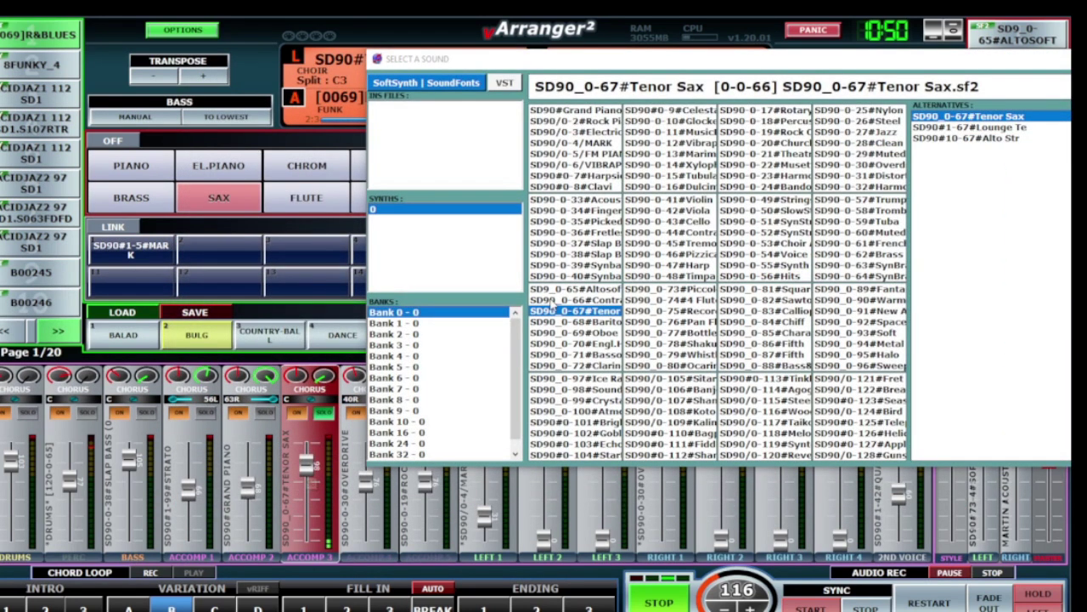
Audition the Bank 0 sounds Contralto, Bariton S and Oboe on Accomp 3
{"action": "left_click", "coordinate": [611, 301]}
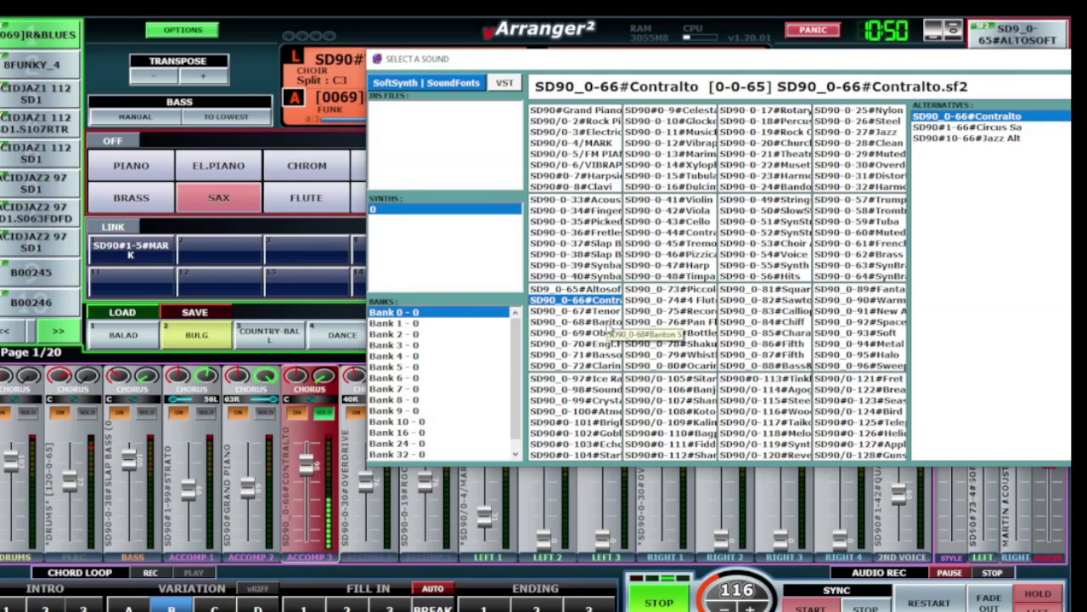
{"action": "left_click", "coordinate": [607, 323]}
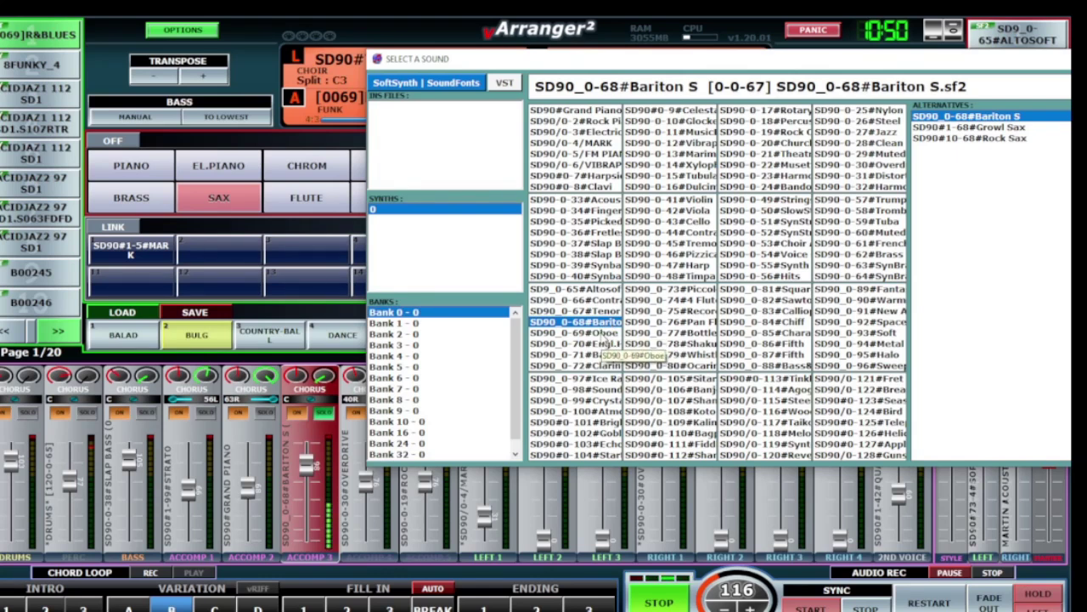
{"action": "left_click", "coordinate": [602, 333]}
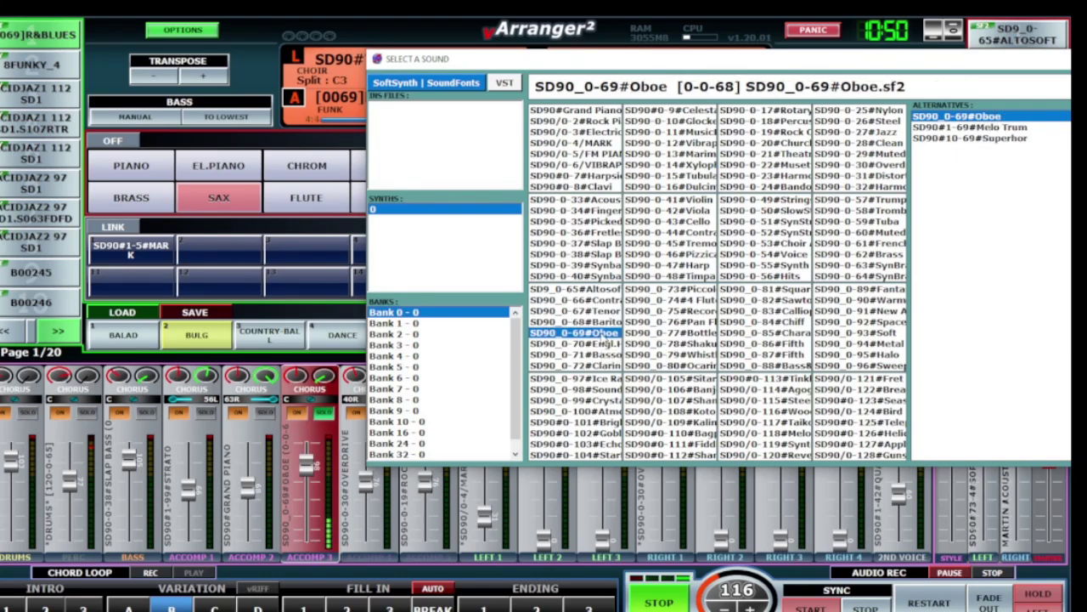
Assign SD90#1-66 Circus Sa from Bank 1 to Accomp 3, and take the channel out of solo
{"action": "left_click", "coordinate": [413, 323]}
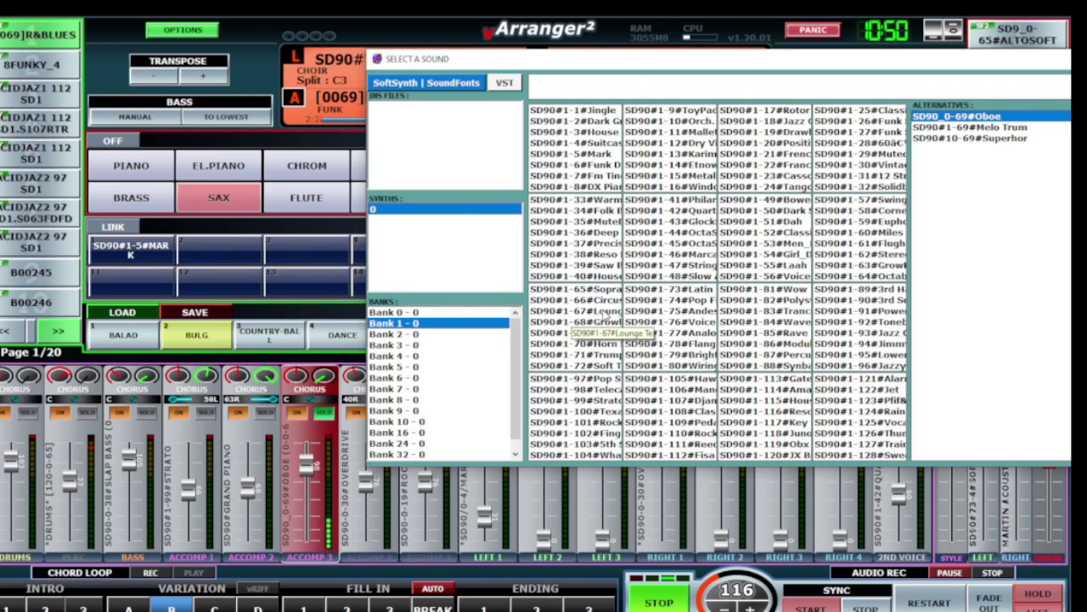
{"action": "left_click", "coordinate": [587, 300]}
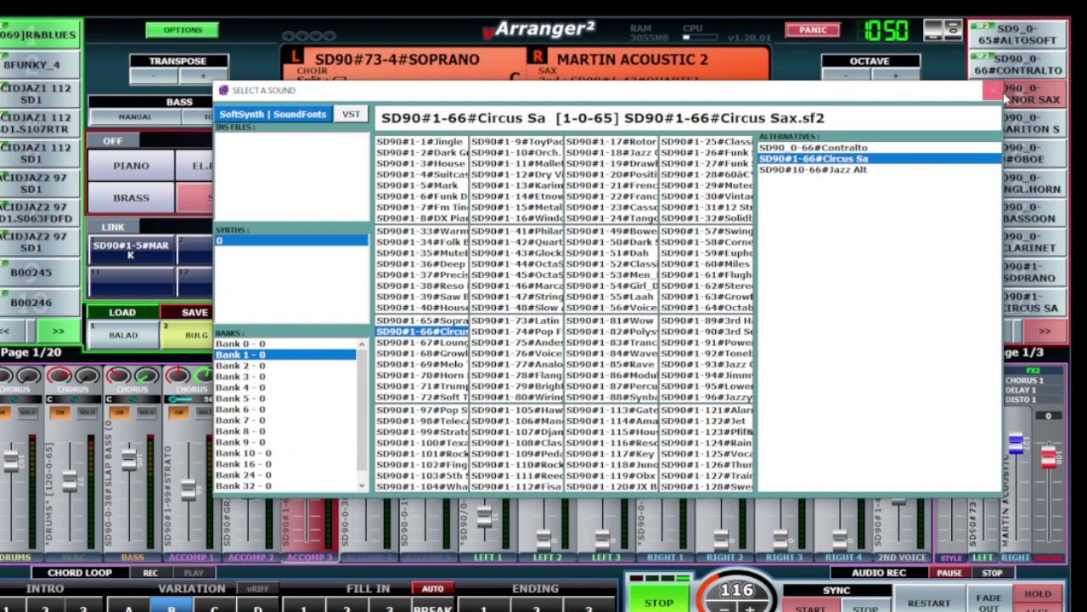
{"action": "left_click", "coordinate": [996, 95]}
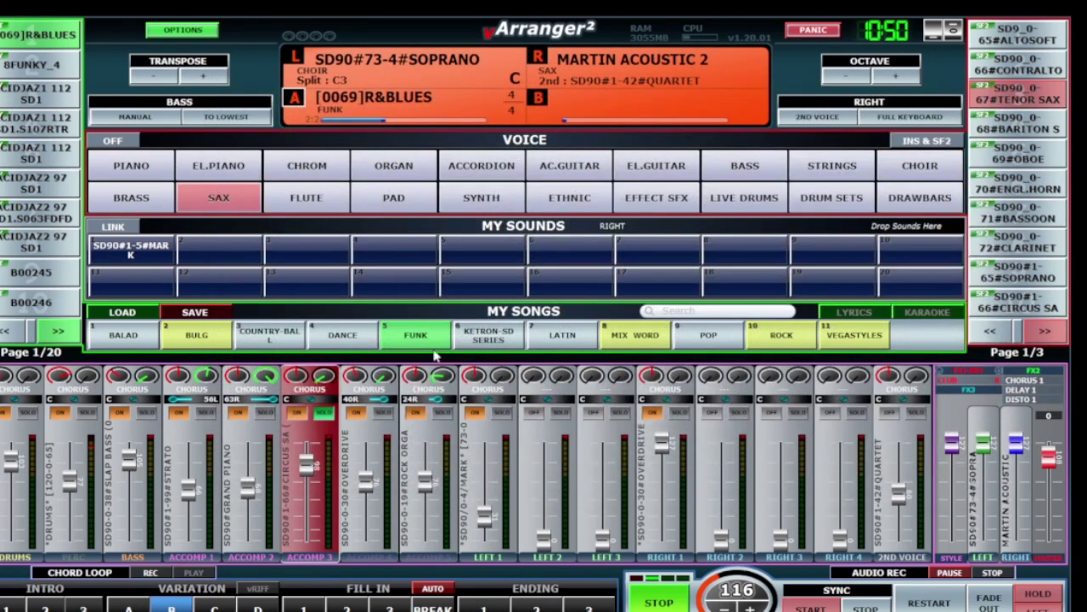
{"action": "left_click", "coordinate": [330, 413]}
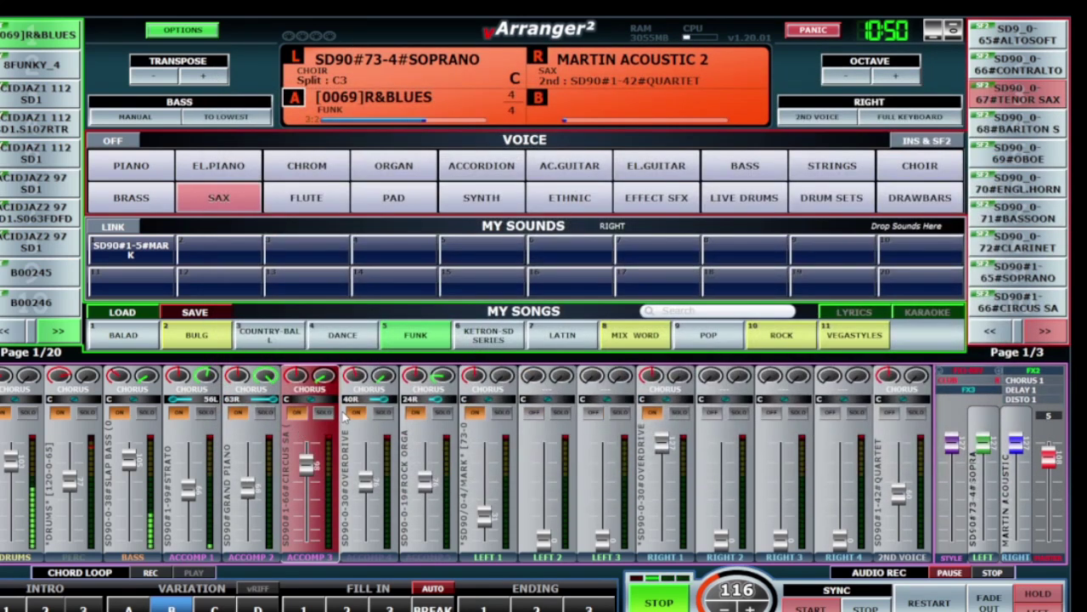
Raise the Left 1 channel's volume to about 80 and open the sound selection window for it
{"action": "mouse_move", "coordinate": [306, 469]}
{"action": "left_click", "coordinate": [495, 476]}
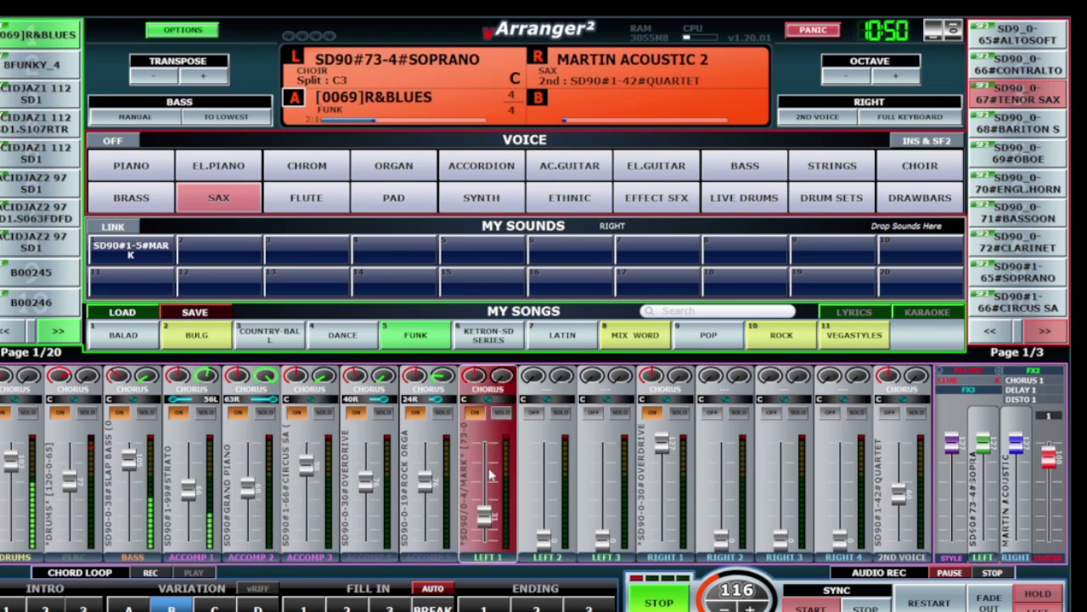
{"action": "left_click_drag", "start_coordinate": [484, 510], "coordinate": [484, 476]}
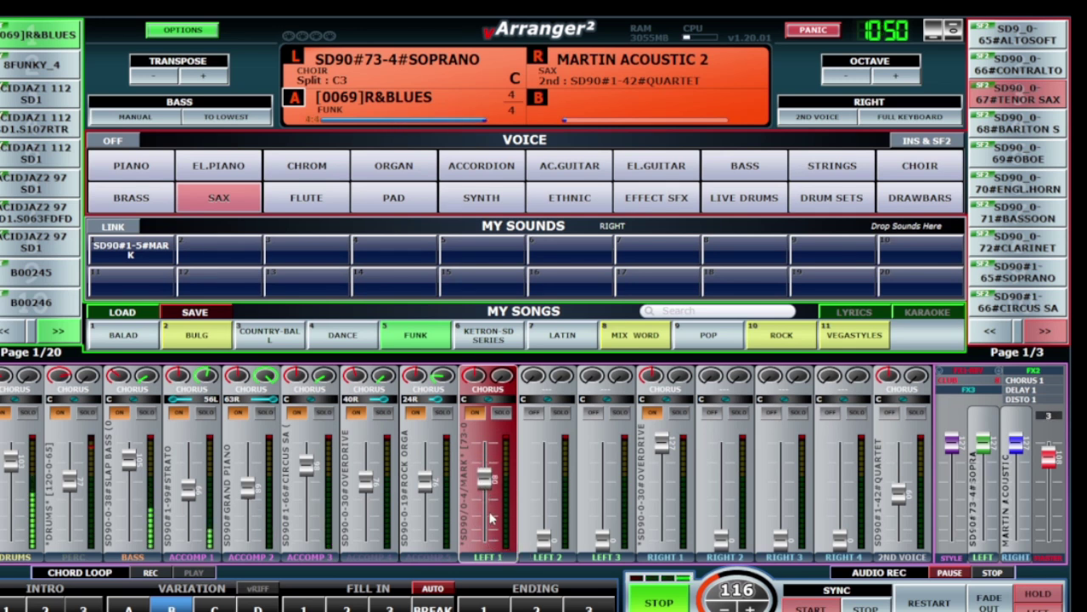
{"action": "double_click", "coordinate": [501, 507]}
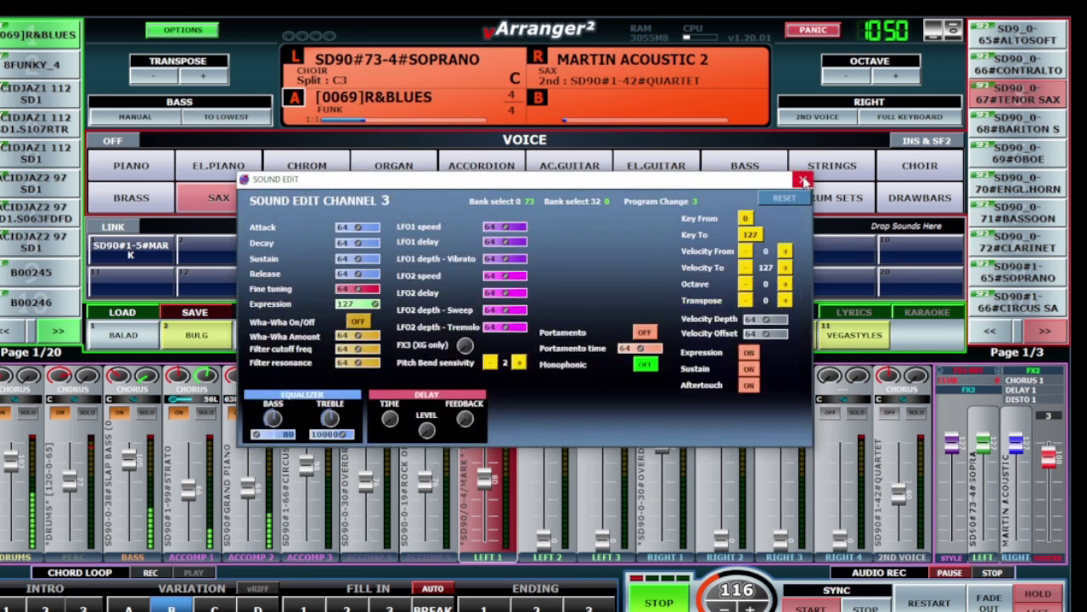
{"action": "left_click", "coordinate": [806, 185]}
{"action": "left_click", "coordinate": [946, 143]}
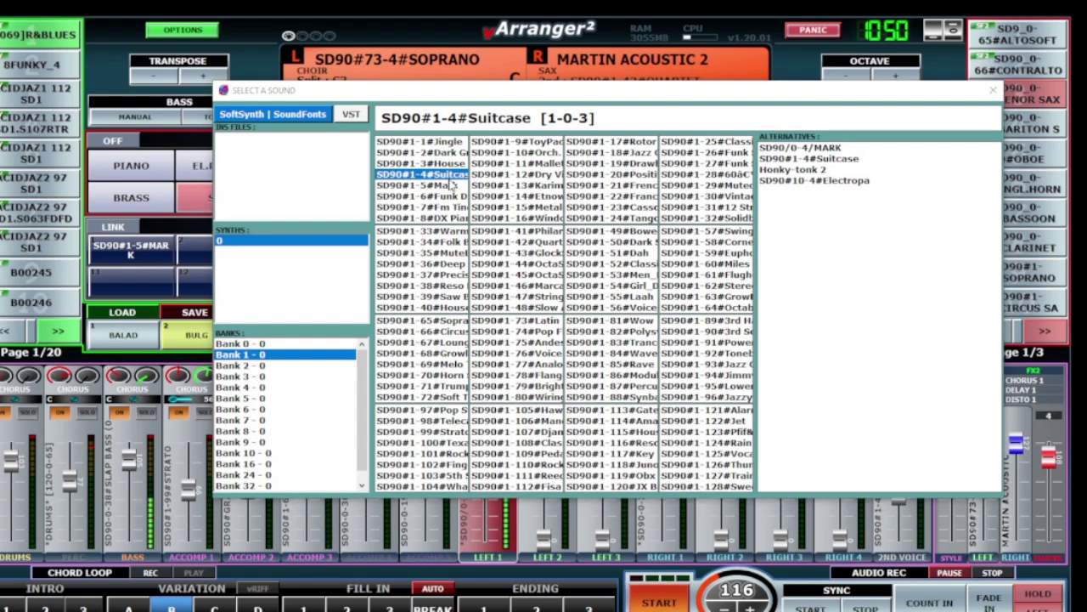
Assign SD90#1-52 Classic C to Left 1 after auditioning Dah and Men_Doo, and lower the channel volume to about 35
{"action": "left_click", "coordinate": [627, 254]}
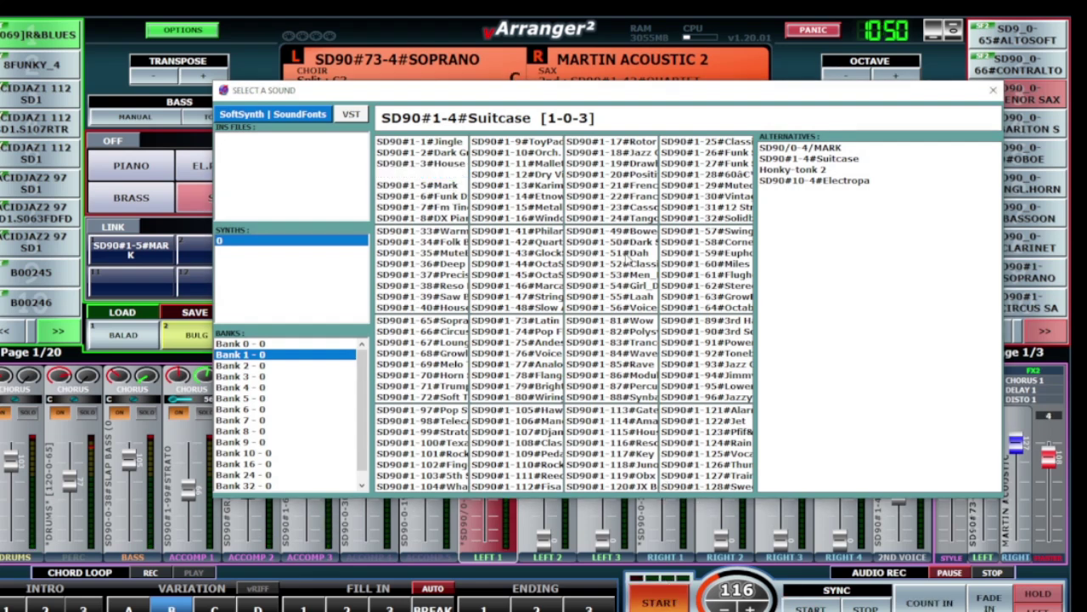
{"action": "left_click", "coordinate": [637, 265]}
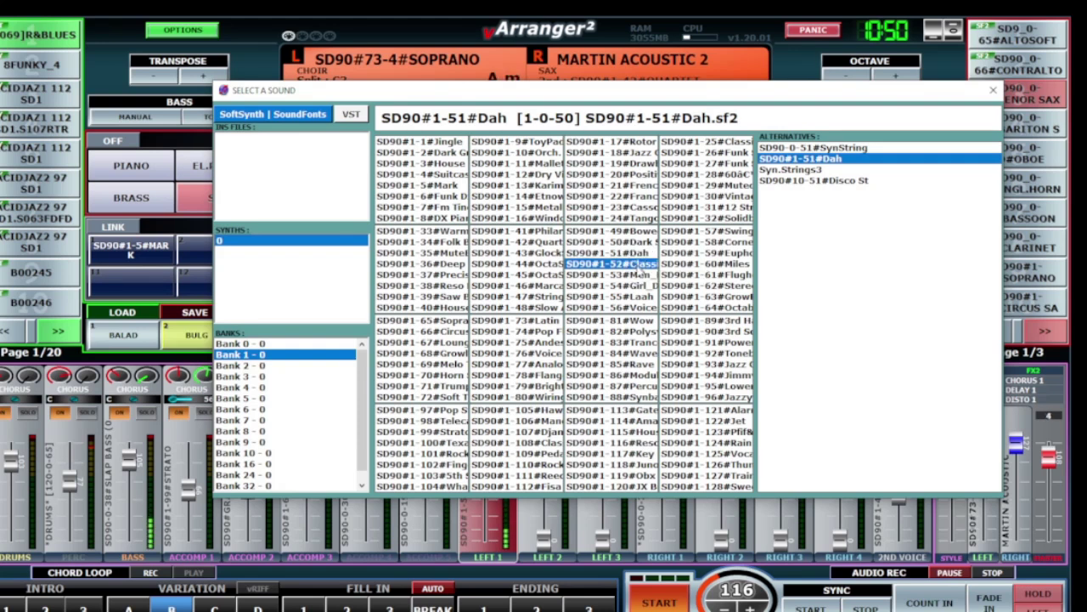
{"action": "left_click", "coordinate": [636, 276]}
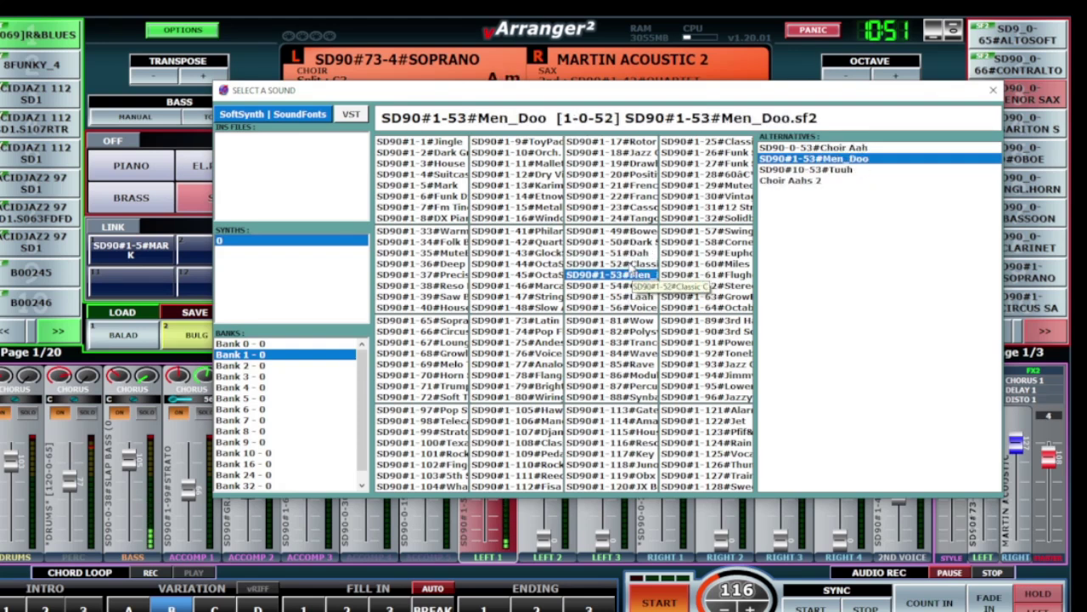
{"action": "left_click", "coordinate": [633, 264]}
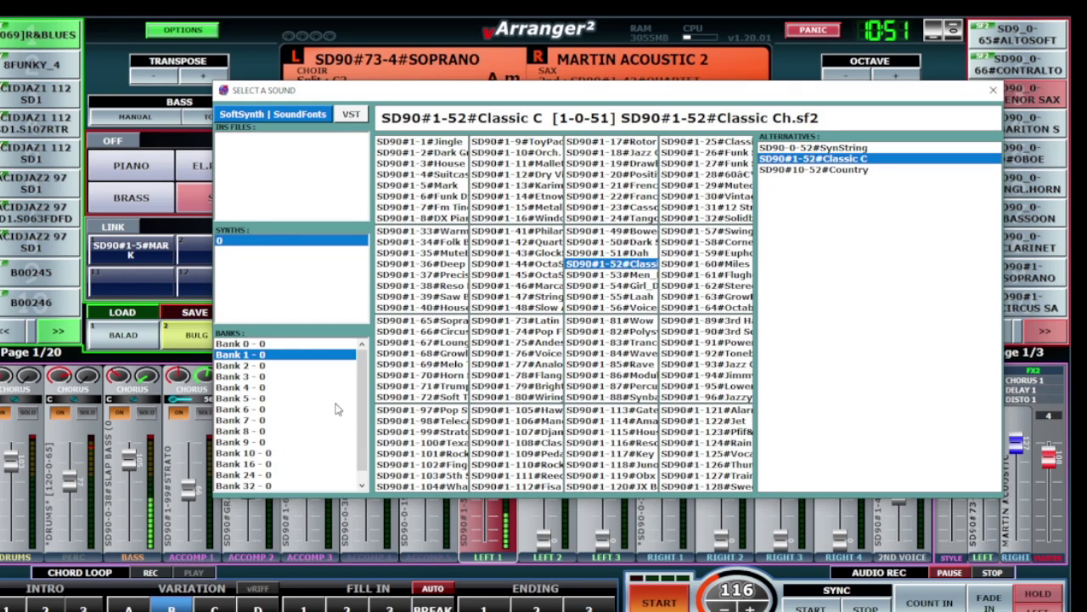
{"action": "left_click", "coordinate": [992, 103]}
{"action": "left_click_drag", "start_coordinate": [486, 480], "coordinate": [486, 512]}
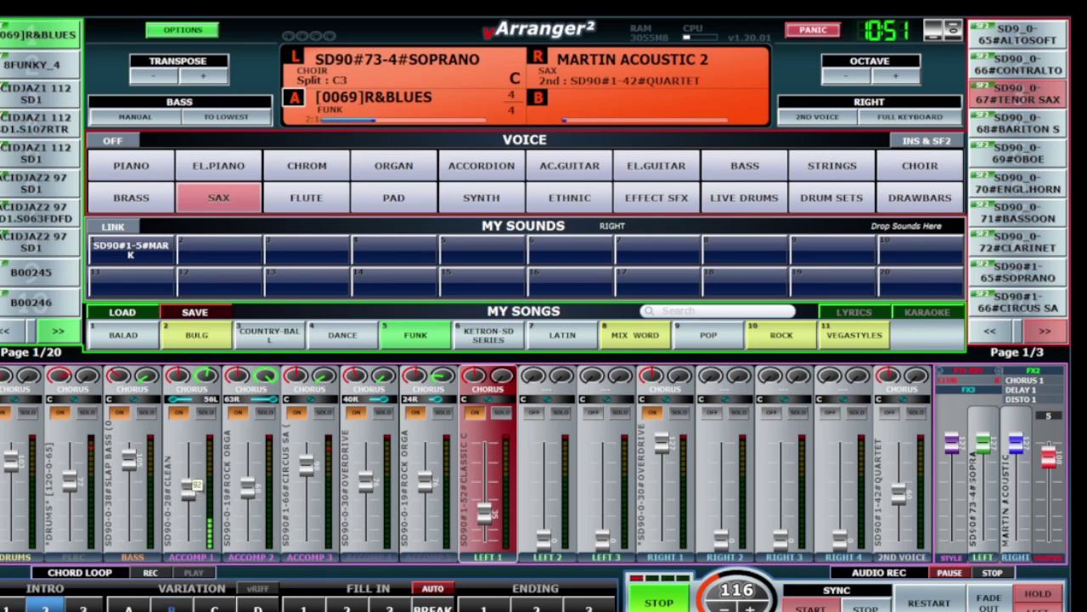
Lower the Accomp 1 volume slightly, and replace its Clean sound with SD90-0-26 Steel after auditioning Jazz and Muted
{"action": "left_click_drag", "start_coordinate": [196, 485], "coordinate": [194, 507]}
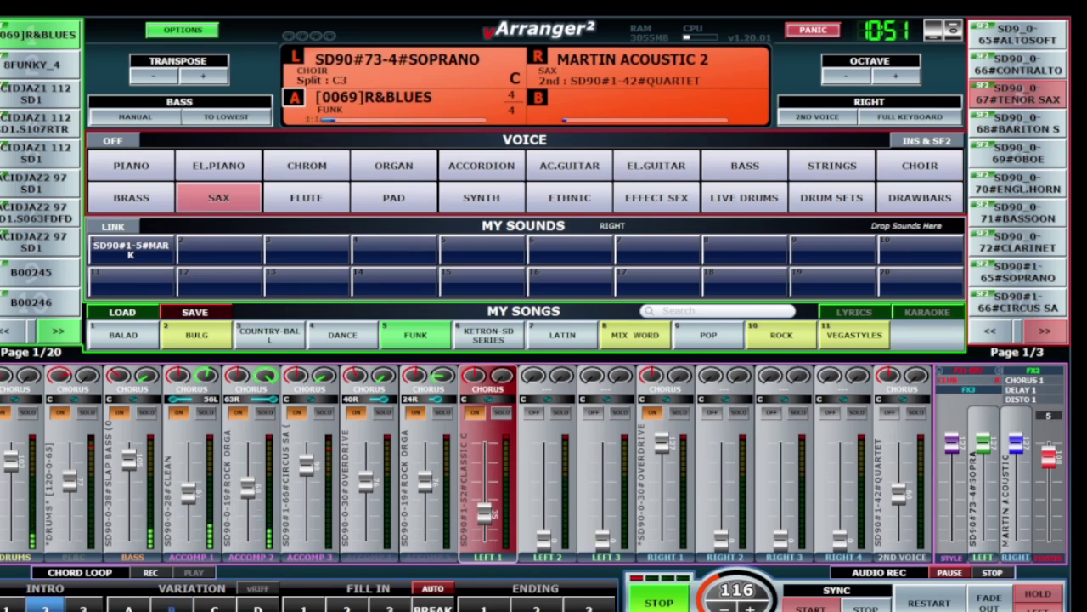
{"action": "left_click", "coordinate": [209, 533]}
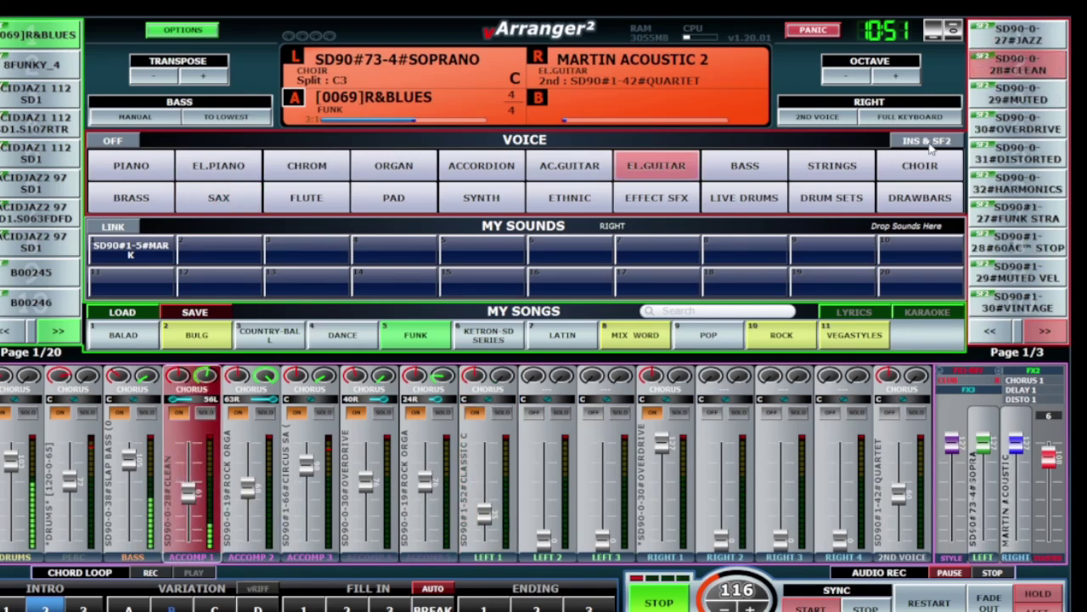
{"action": "left_click", "coordinate": [931, 147]}
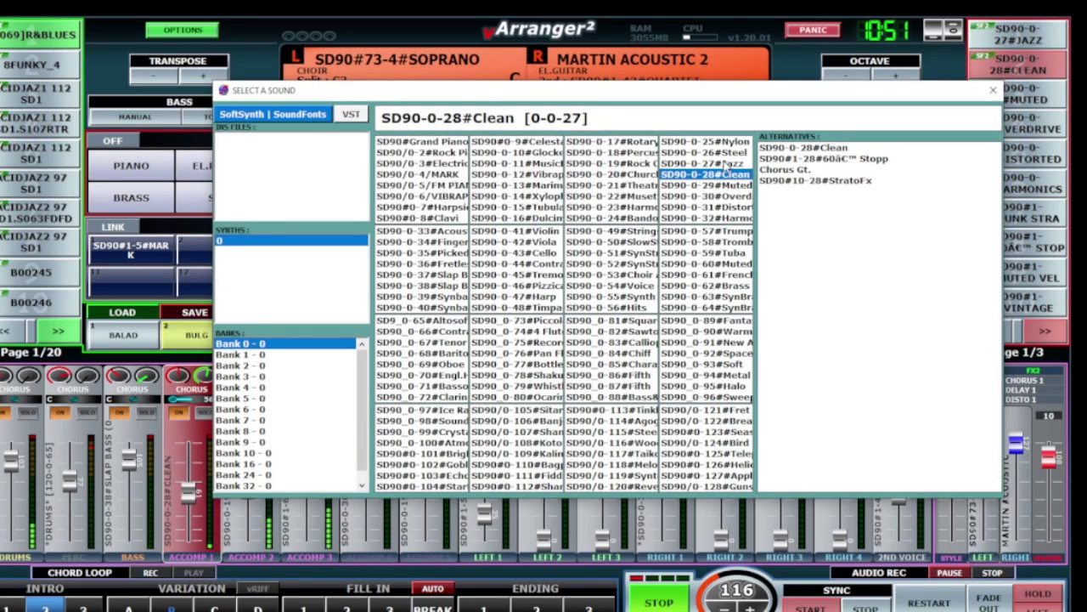
{"action": "left_click", "coordinate": [727, 163]}
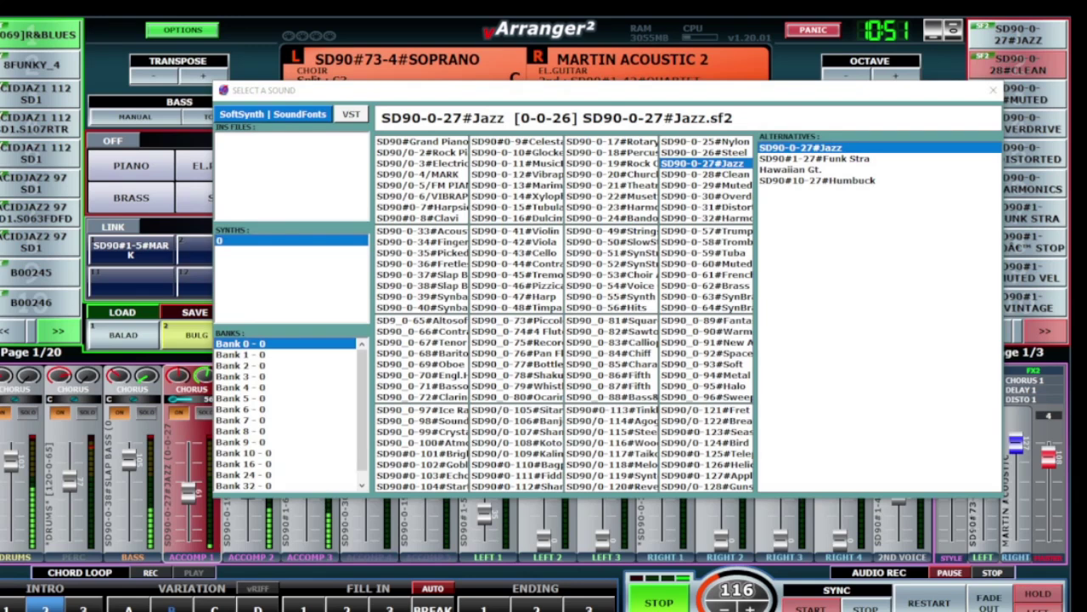
{"action": "left_click", "coordinate": [734, 186]}
{"action": "left_click", "coordinate": [728, 153]}
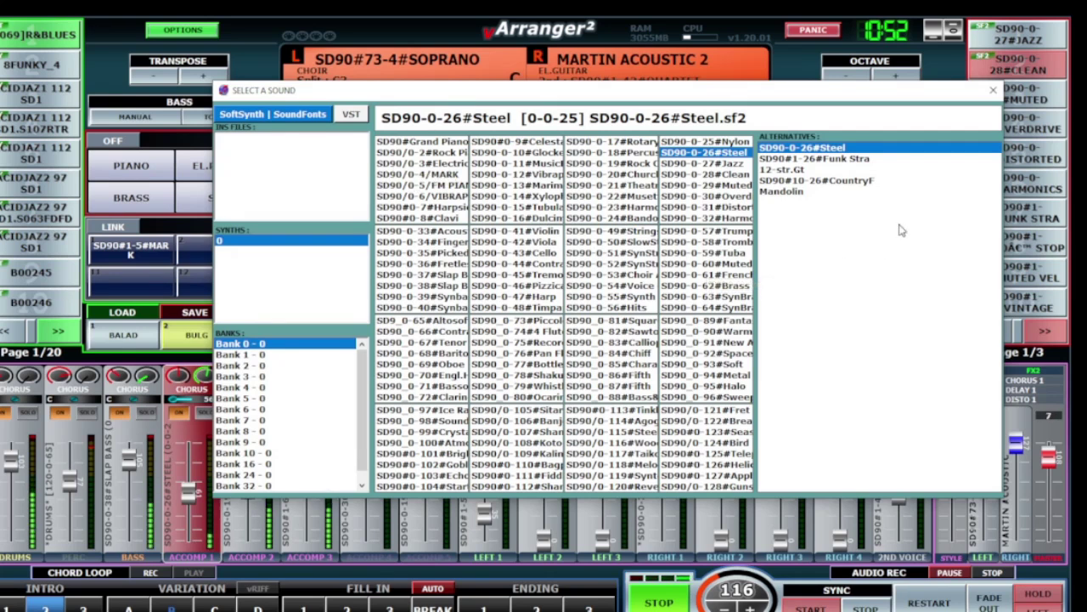
{"action": "double_click", "coordinate": [992, 162]}
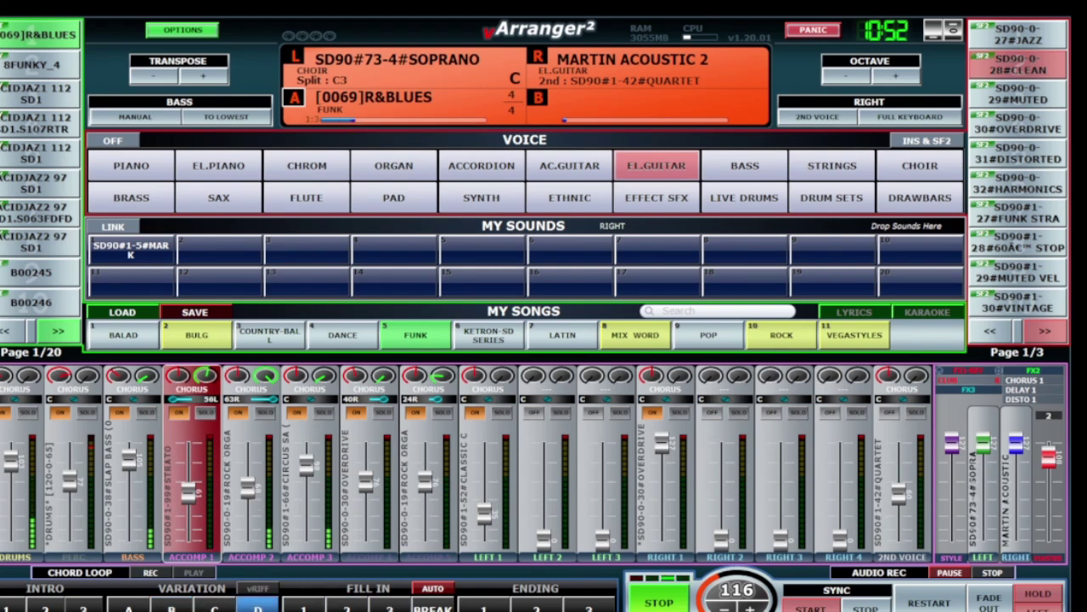
Lower the Accomp 3 volume slightly and stop the style playback
{"action": "left_click_drag", "start_coordinate": [309, 469], "coordinate": [311, 476]}
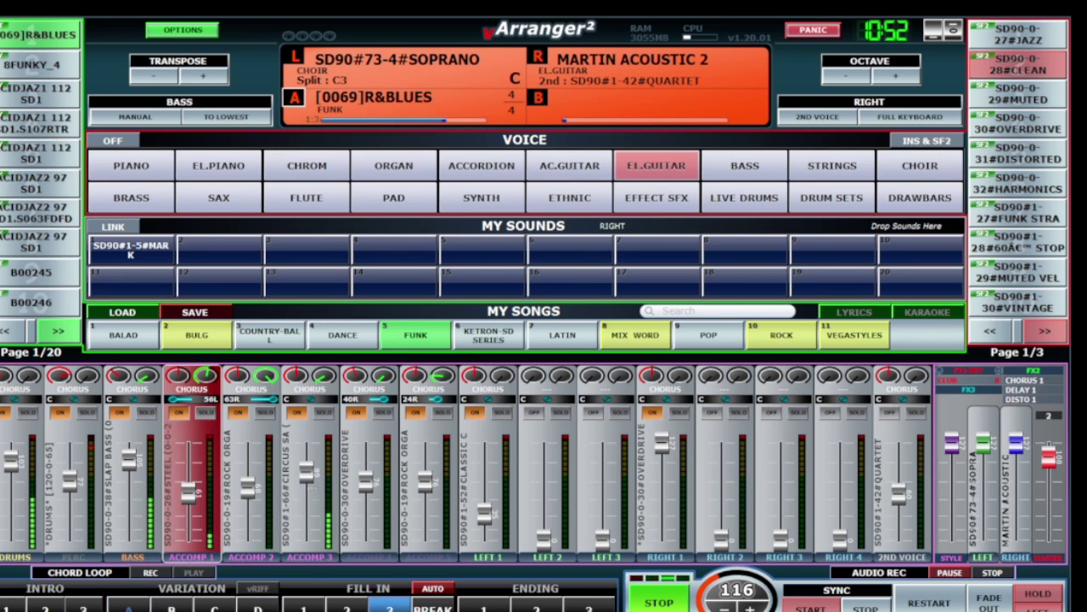
{"action": "left_click", "coordinate": [636, 590]}
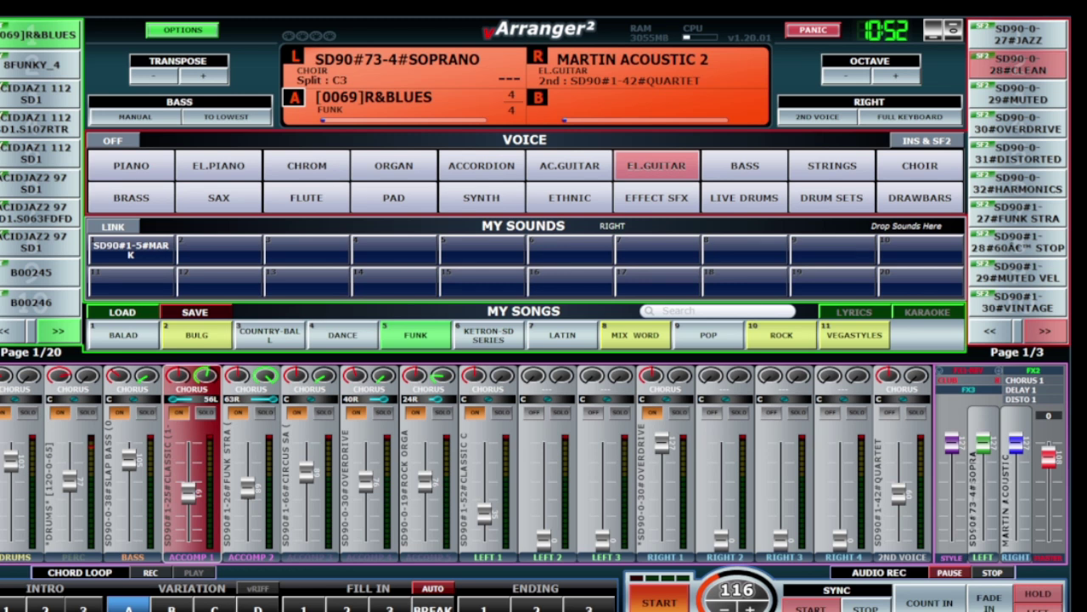
Play the style with intro 3, switch to variation C, and finish with ending 3
{"action": "left_click", "coordinate": [83, 605]}
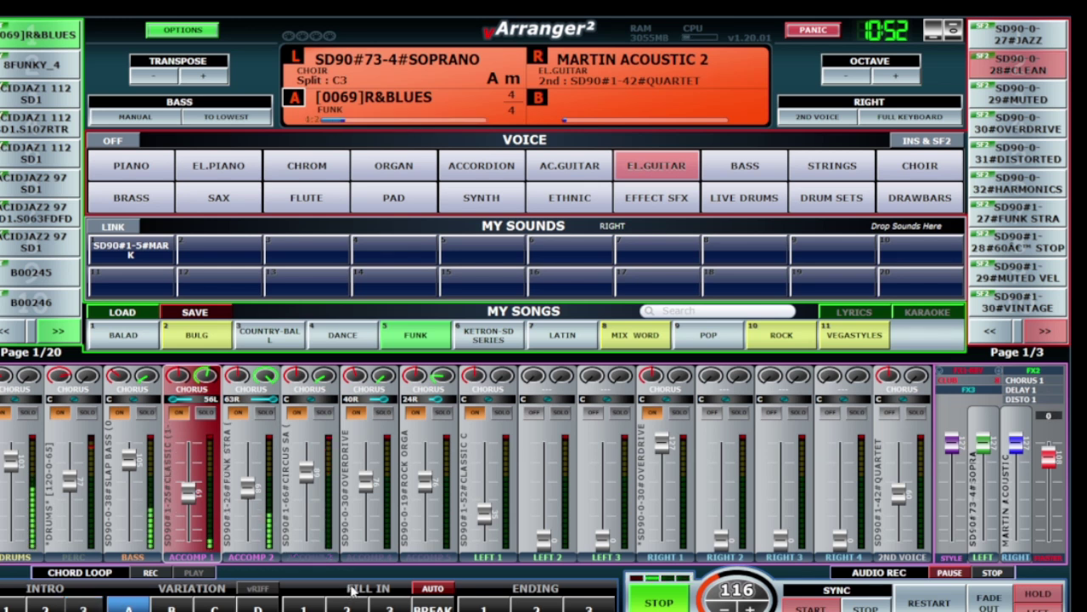
{"action": "left_click", "coordinate": [214, 605]}
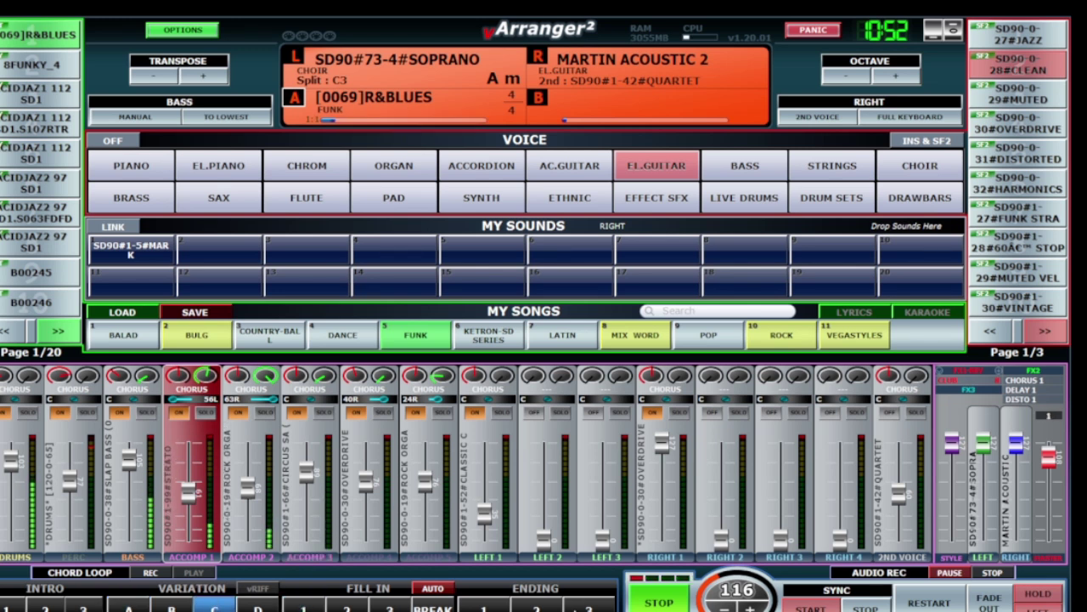
{"action": "left_click", "coordinate": [589, 605]}
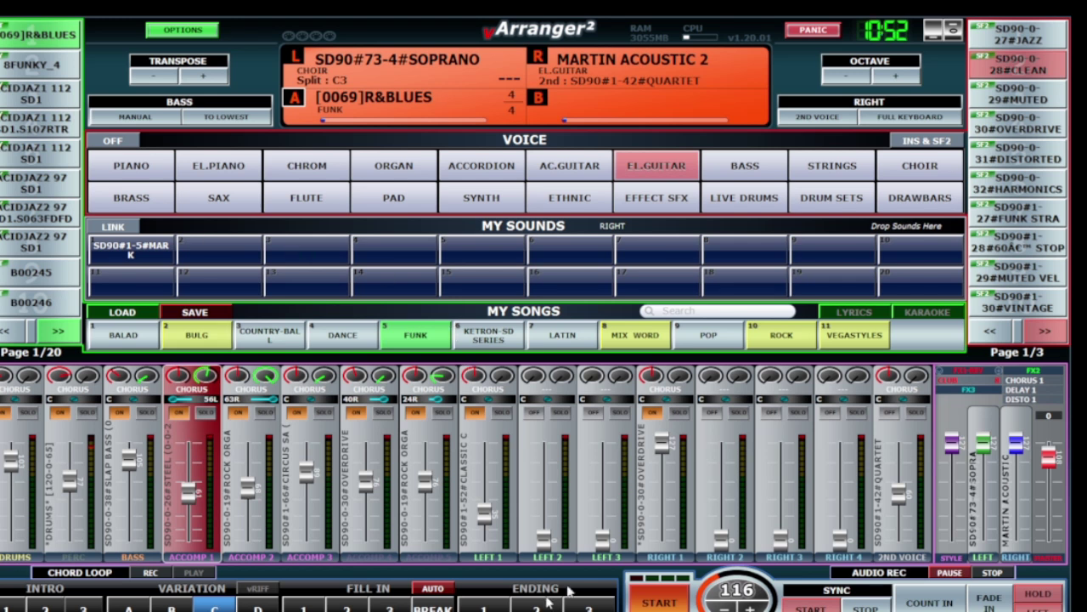
Save the song as [0069]R&BLUES-test in the FUNK folder with all registration options included
{"action": "left_click", "coordinate": [212, 313]}
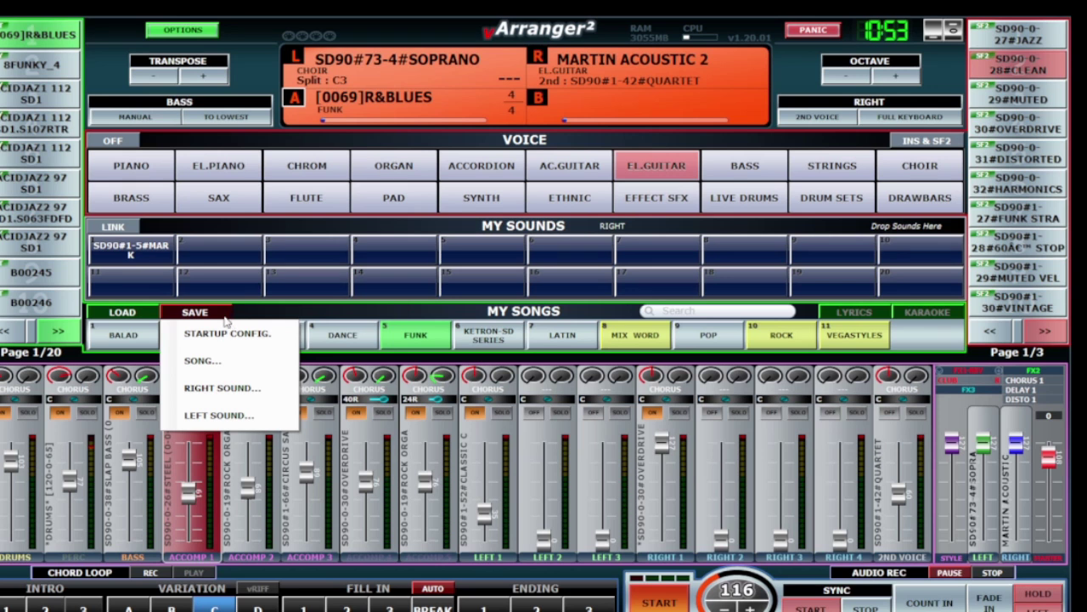
{"action": "left_click", "coordinate": [219, 365]}
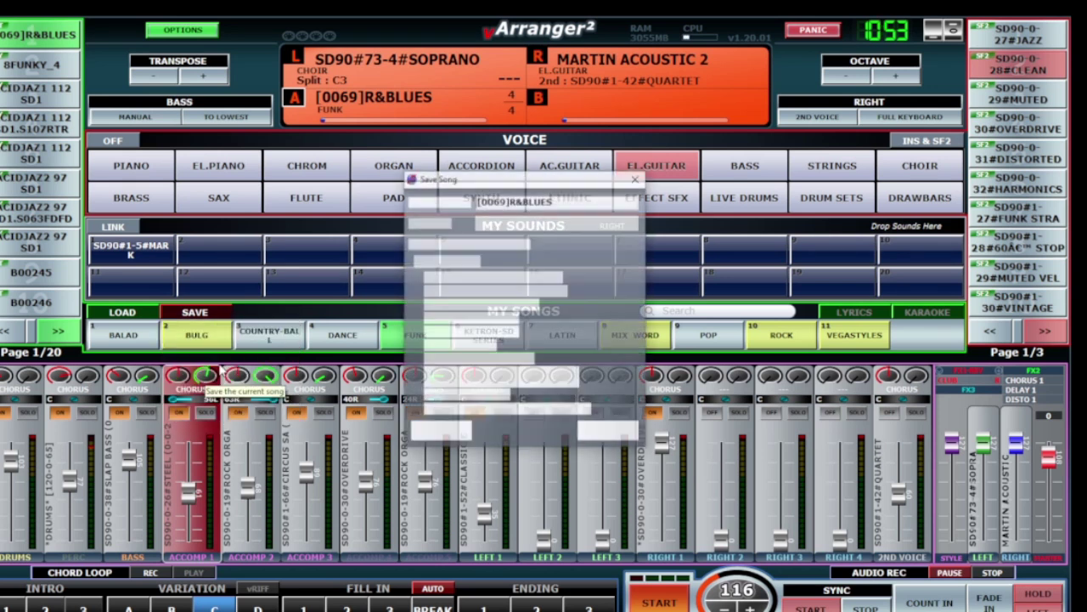
{"action": "left_click_drag", "start_coordinate": [569, 182], "coordinate": [720, 119]}
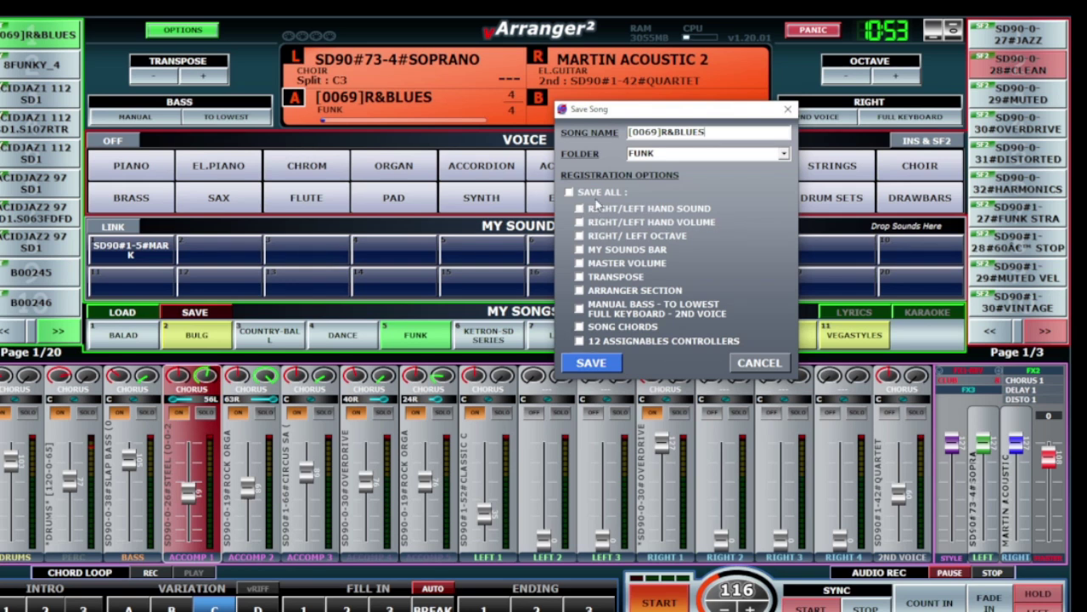
{"action": "left_click_drag", "start_coordinate": [661, 106], "coordinate": [700, 97]}
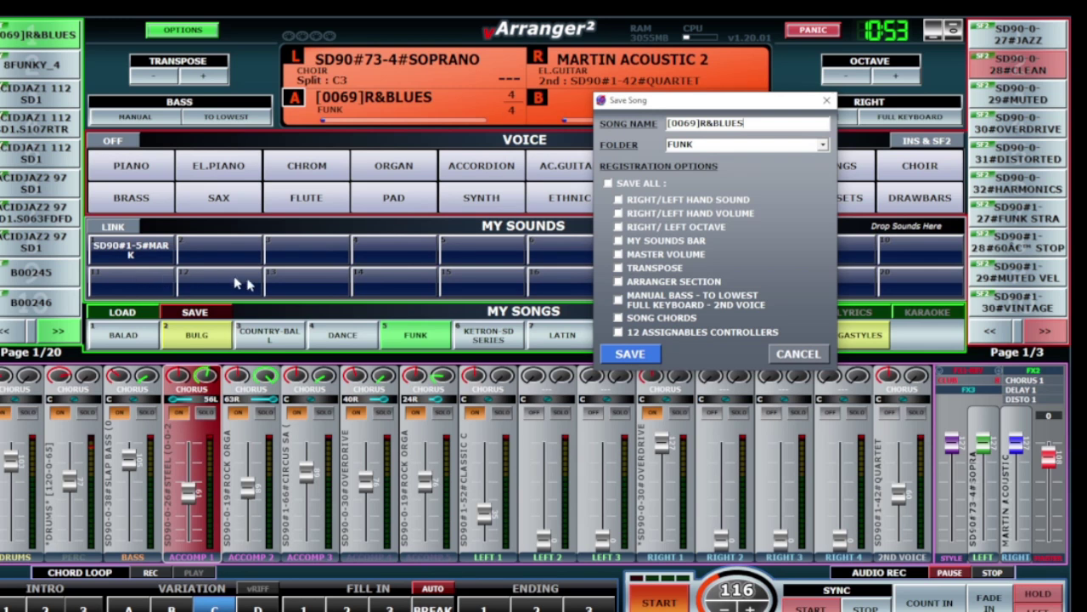
{"action": "left_click", "coordinate": [608, 184]}
{"action": "type", "text": "-test"}
{"action": "left_click", "coordinate": [631, 355]}
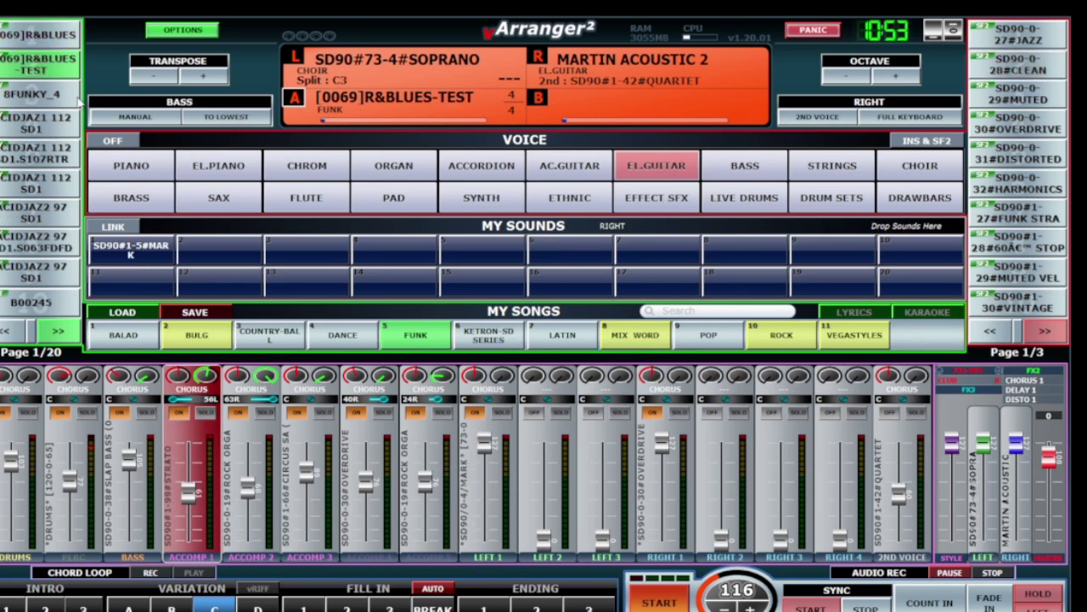
Load the original [0069]R&BLUES song, play it for comparison, and lower the master volume slightly
{"action": "left_click", "coordinate": [48, 39]}
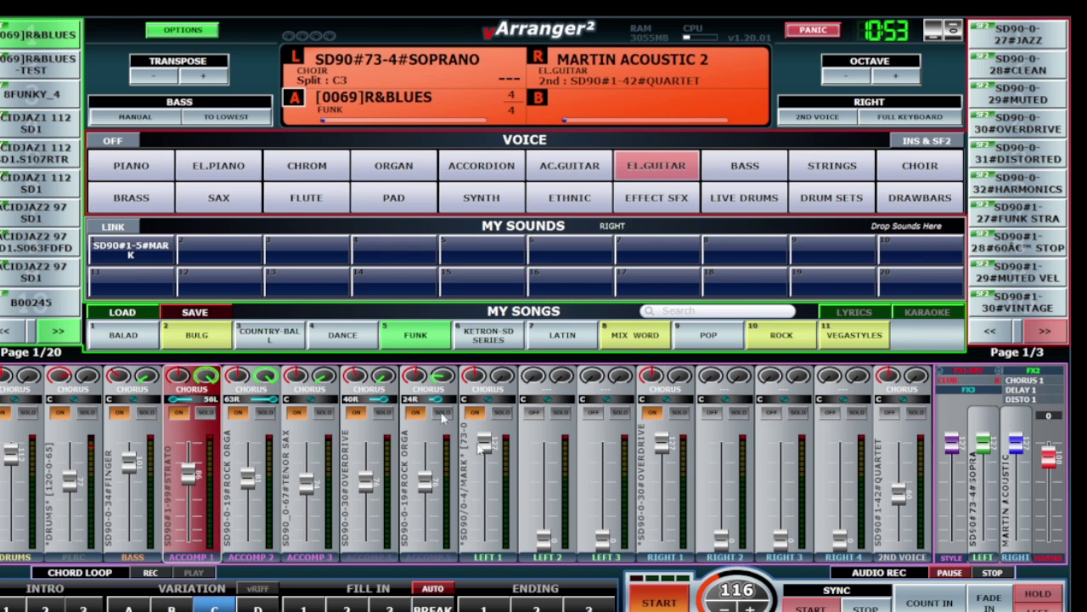
{"action": "key", "text": "space"}
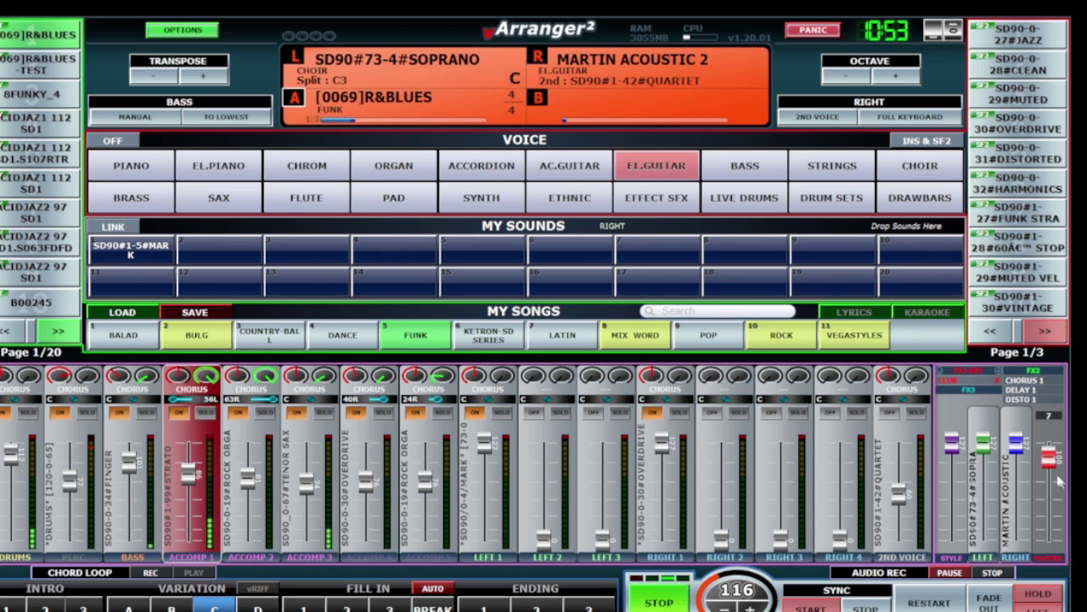
{"action": "left_click_drag", "start_coordinate": [1050, 459], "coordinate": [1051, 472]}
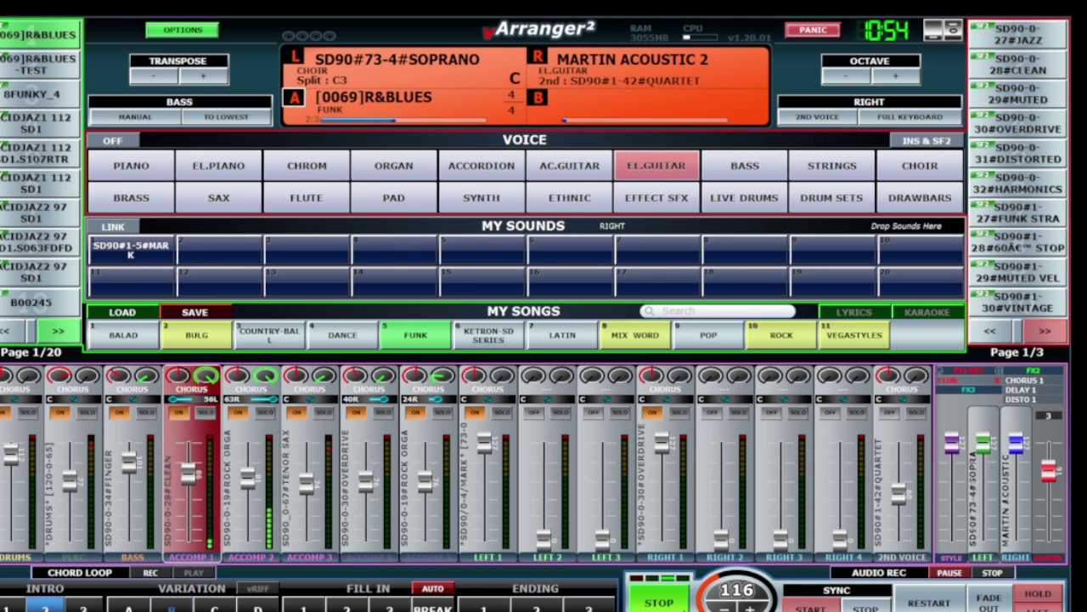
Load [0069]R&BLUES-TEST, play it from intro 2 with the Left 1 volume lowered almost to minimum, and stop playback
{"action": "left_click", "coordinate": [60, 71]}
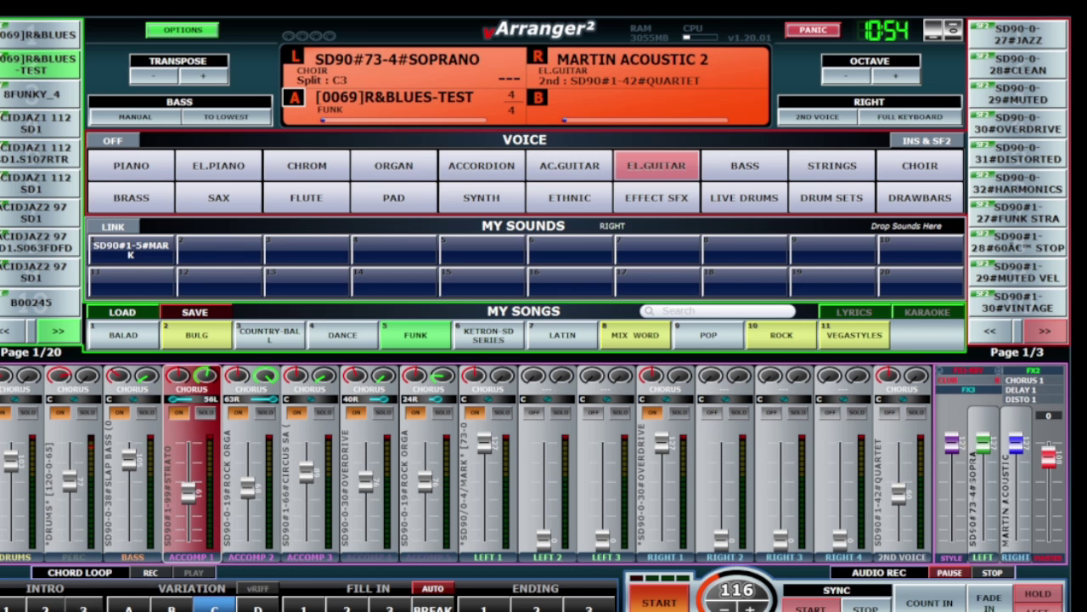
{"action": "left_click", "coordinate": [41, 607]}
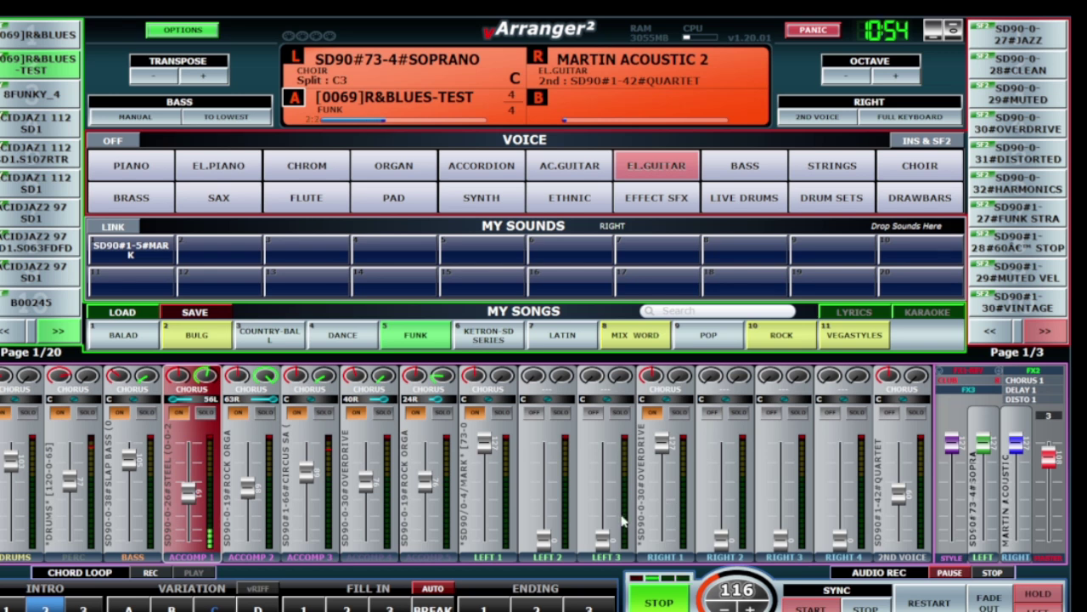
{"action": "left_click_drag", "start_coordinate": [484, 442], "coordinate": [477, 533]}
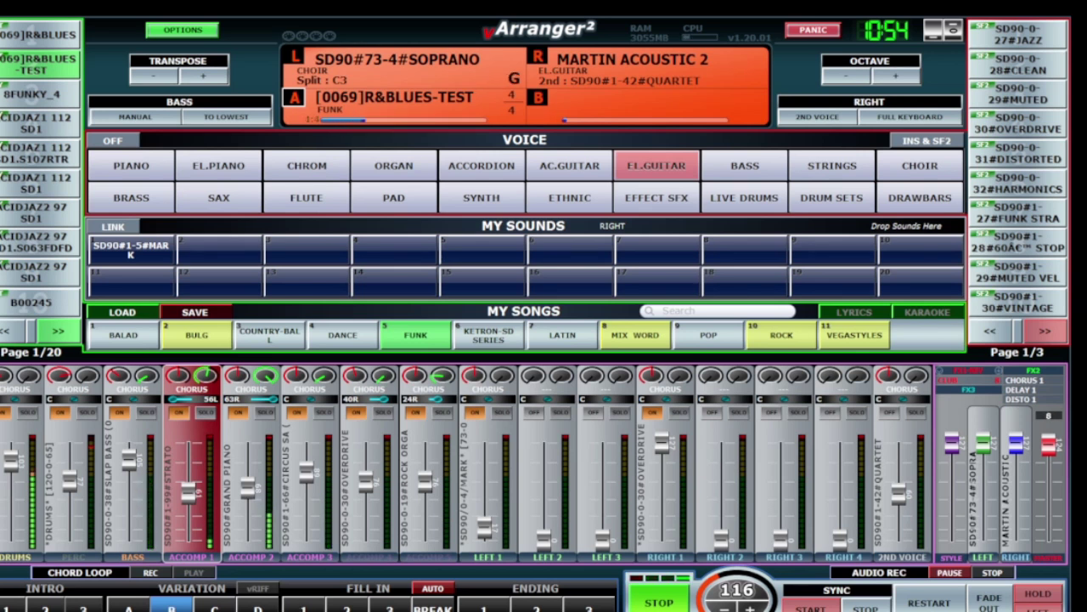
{"action": "left_click", "coordinate": [667, 601]}
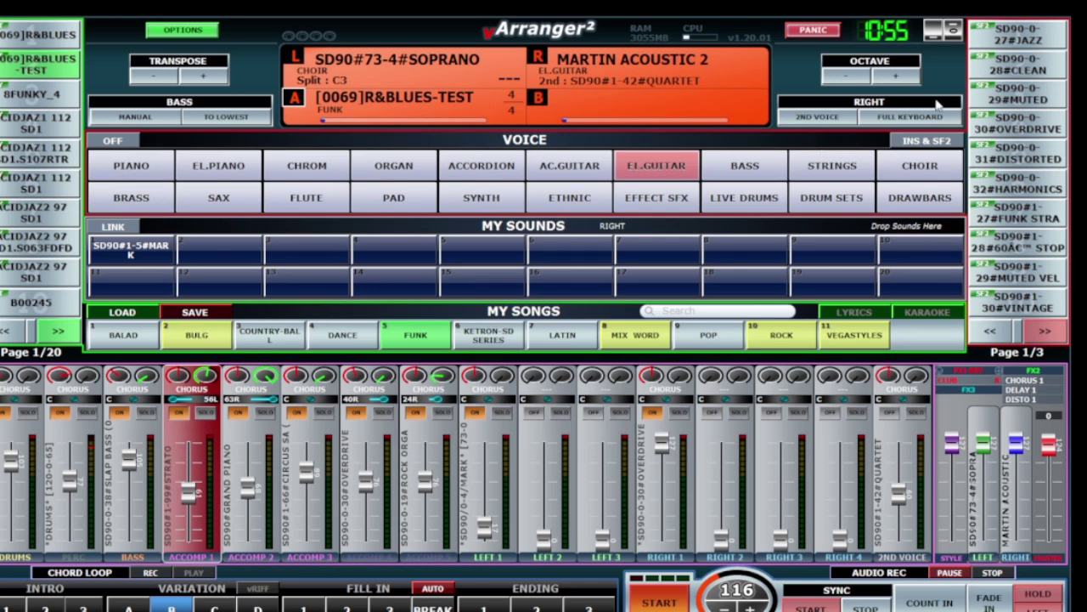
Minimize the arranger window to return to the Windows desktop
{"action": "left_click", "coordinate": [932, 36]}
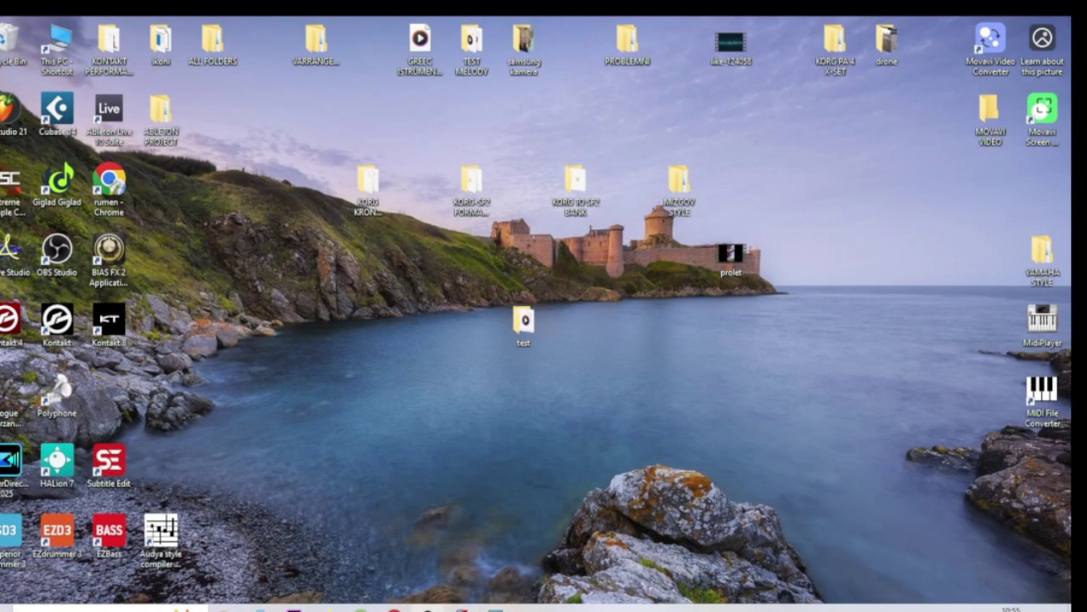
{"action": "key", "text": "alt+Tab"}
{"action": "left_click", "coordinate": [985, 448]}
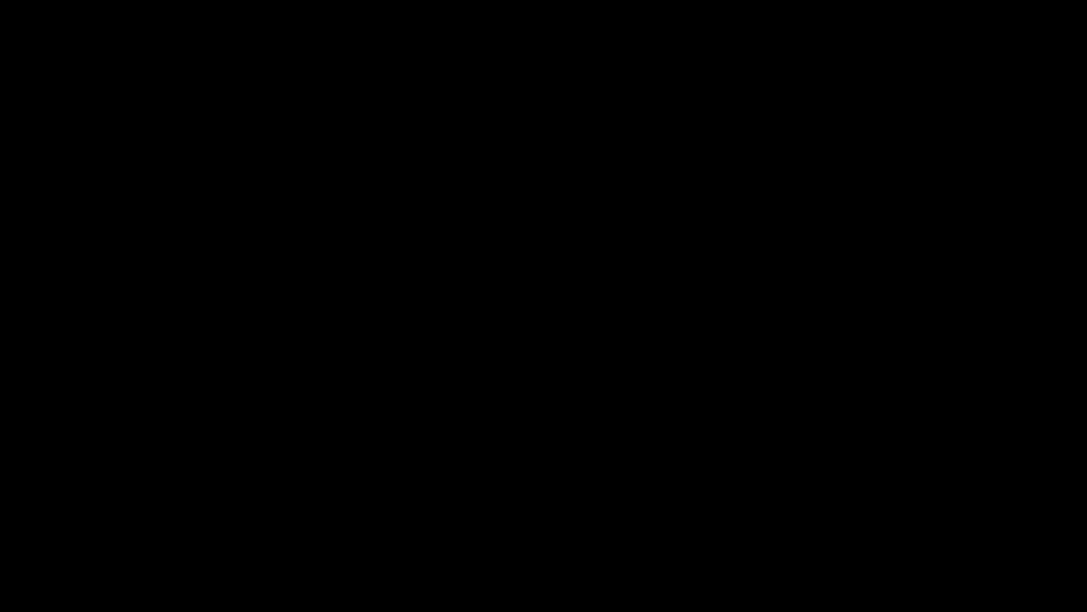